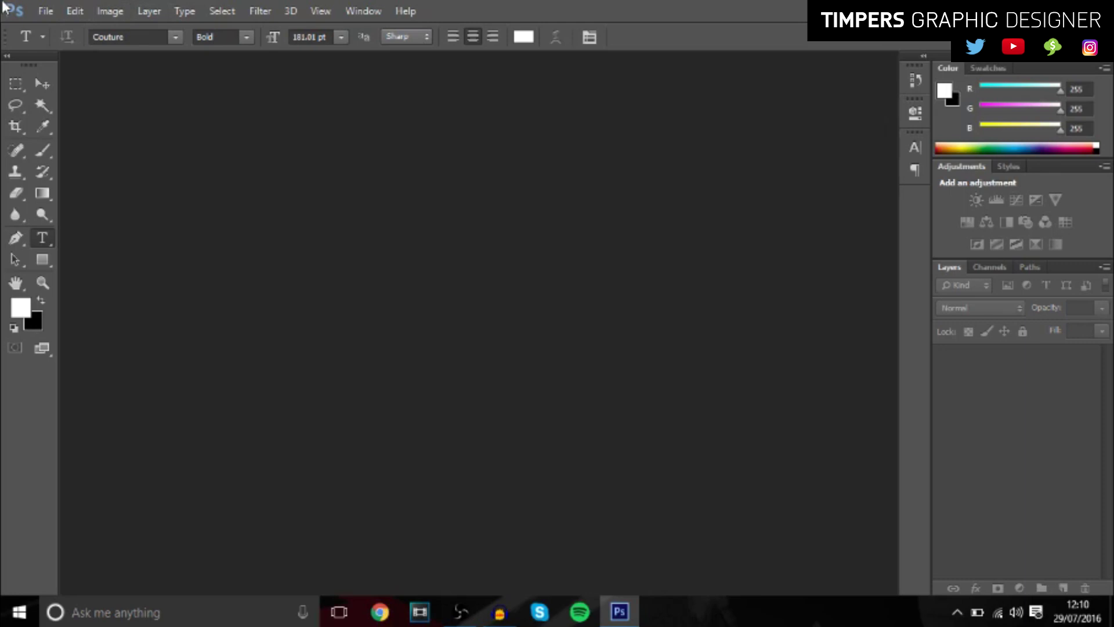
# - Create a new 1280×720 pixel document
pyautogui.click(45, 10)
pyautogui.click(68, 24)
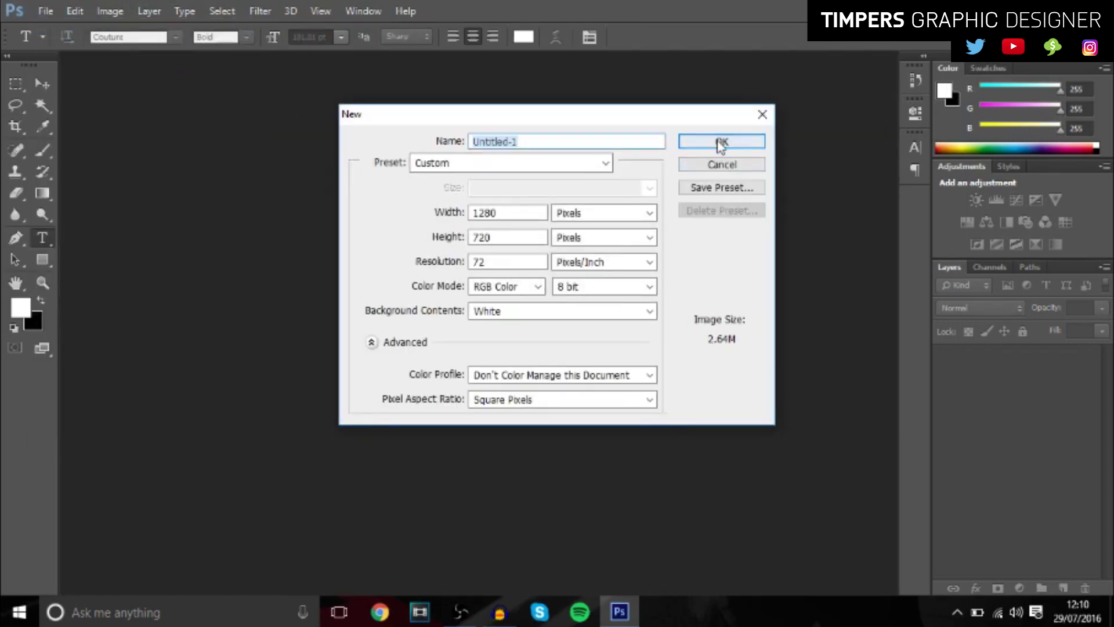
pyautogui.click(720, 144)
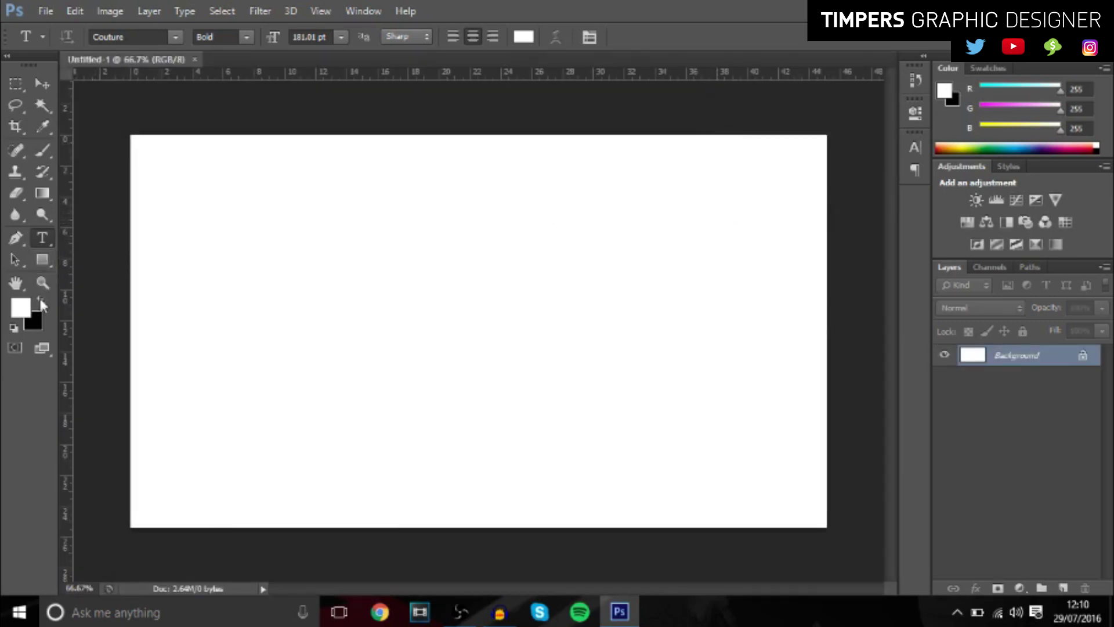
# - Fill the background with black and start a text layer on the canvas
pyautogui.click(40, 300)
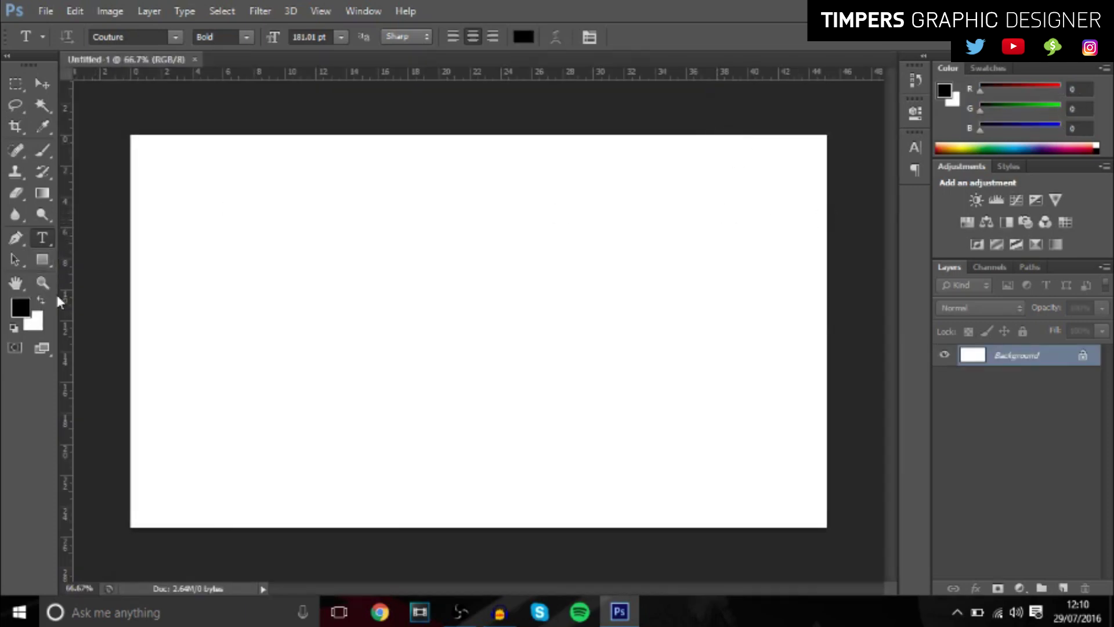
pyautogui.hotkey('alt', 'BackSpace')
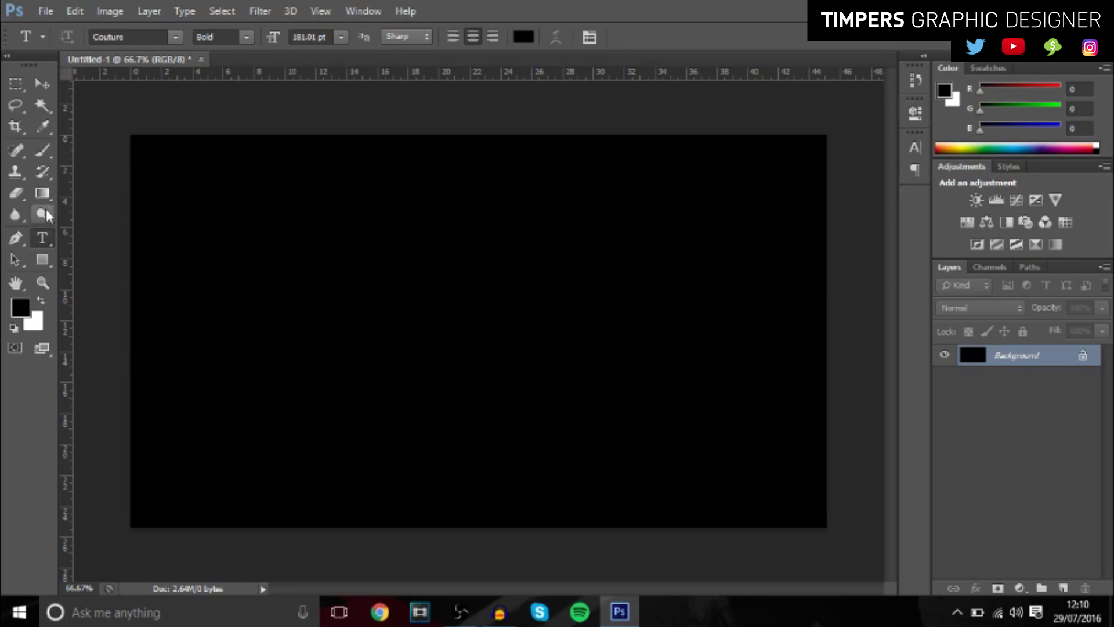
pyautogui.click(407, 332)
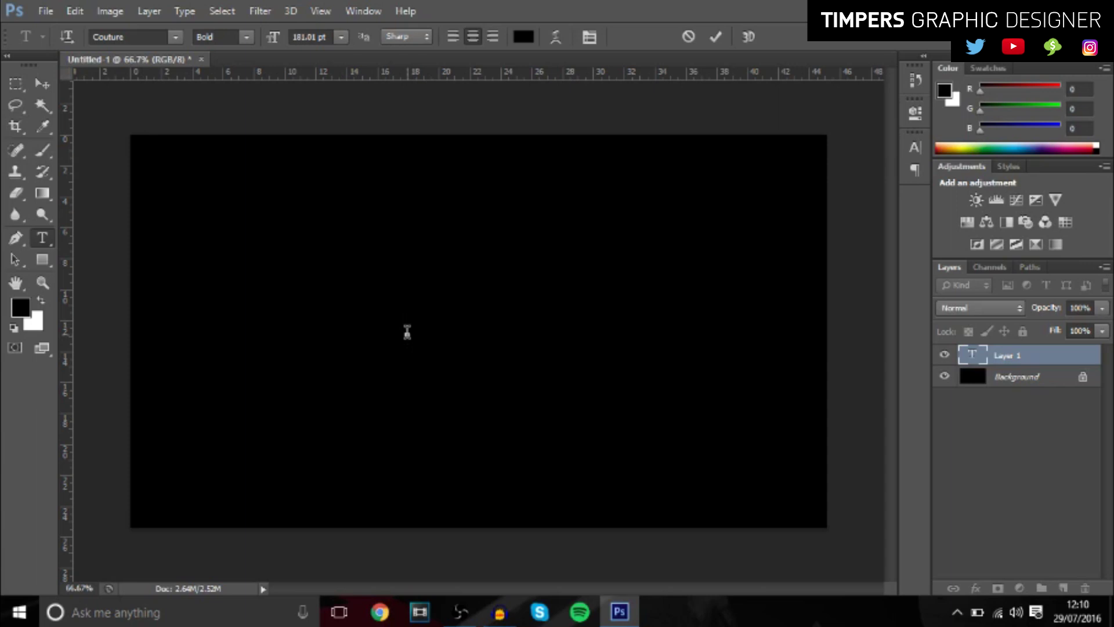
# - Type 'TEXT', move it toward the centre, colour it purple and commit
pyautogui.write('TEXT')
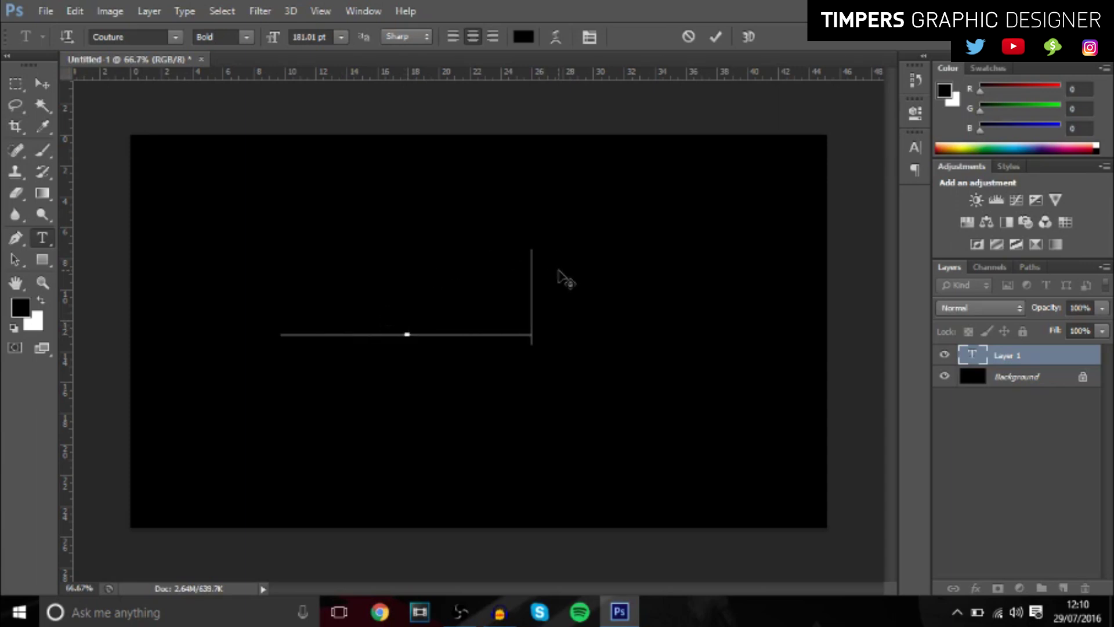
pyautogui.moveTo(566, 281); pyautogui.dragTo(278, 285)
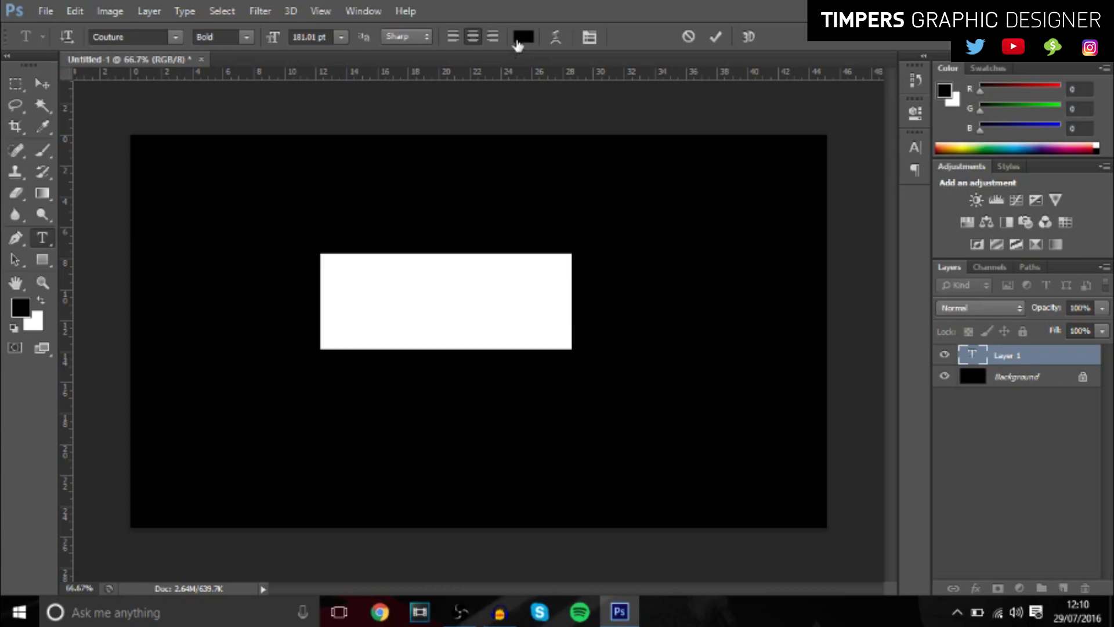
pyautogui.click(523, 37)
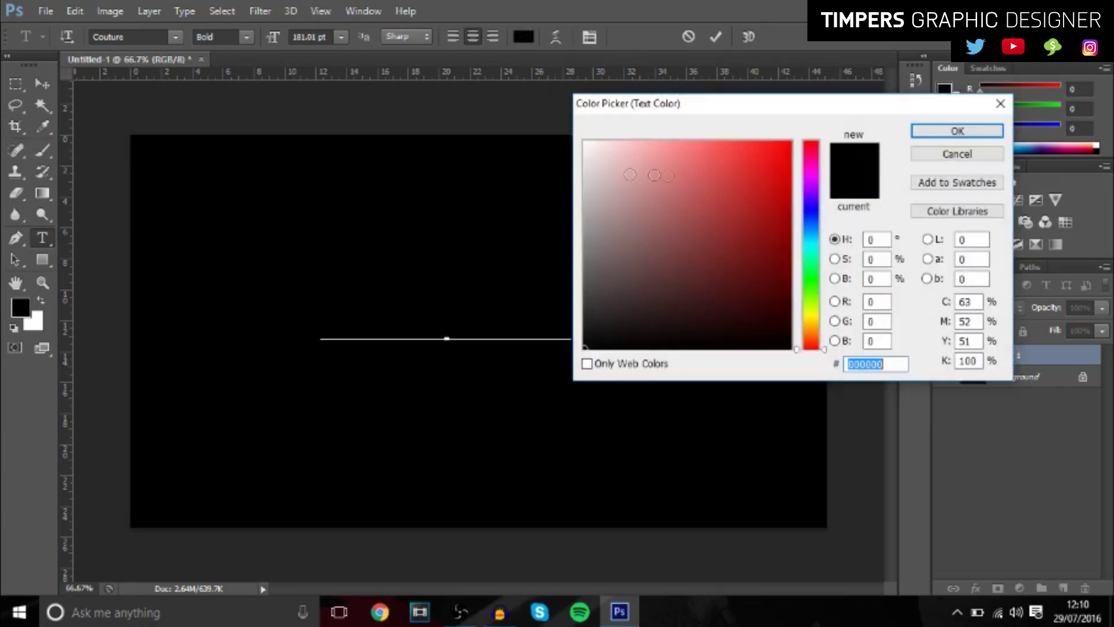
pyautogui.click(815, 187)
pyautogui.click(958, 132)
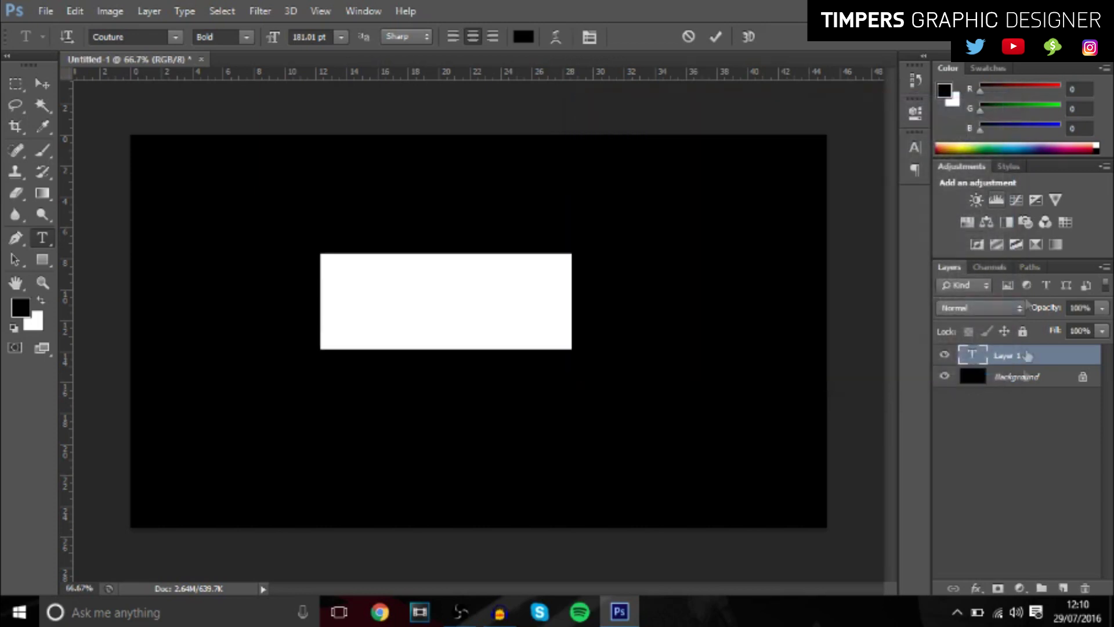
pyautogui.hotkey('ctrl', 'Return')
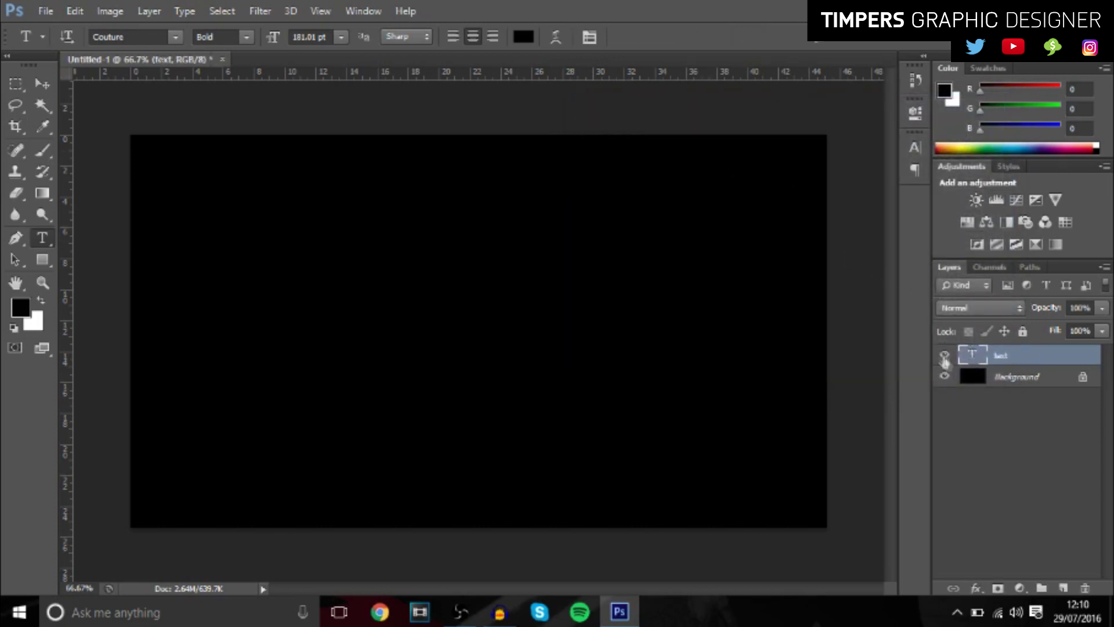
# - Reselect the text and refine its colour to a saturated magenta-purple (#b400ff)
pyautogui.doubleClick(974, 358)
pyautogui.click(528, 38)
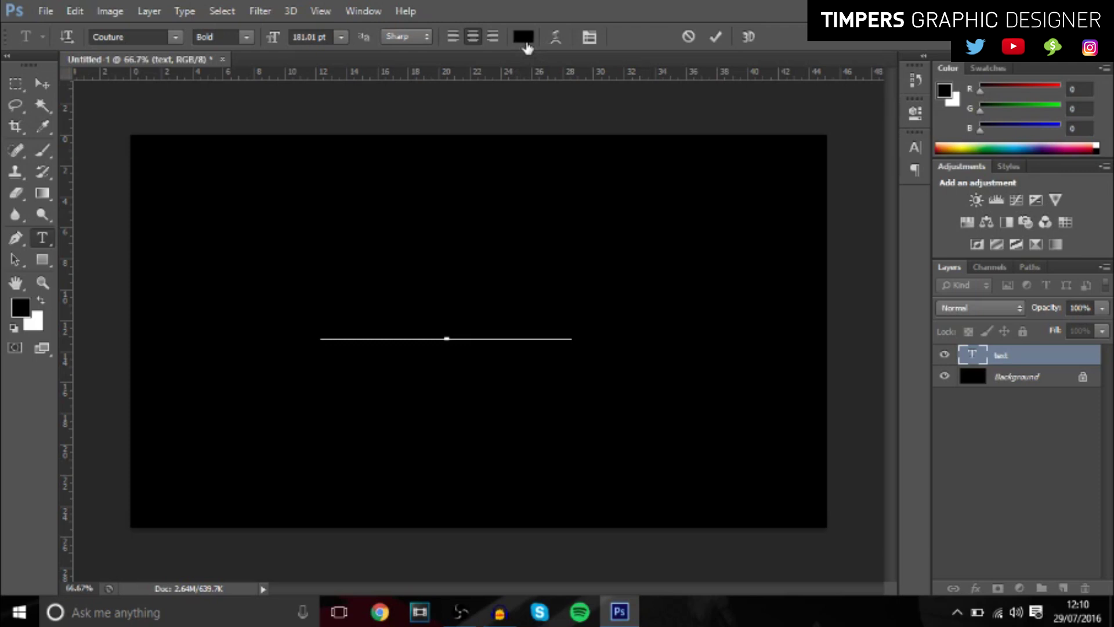
pyautogui.click(815, 193)
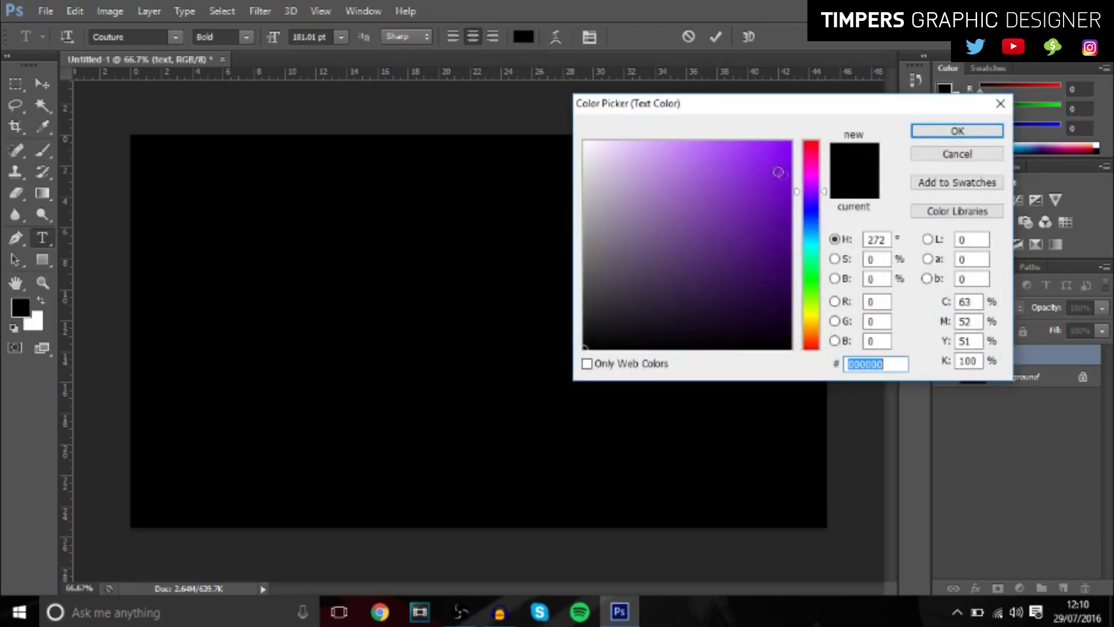
pyautogui.moveTo(778, 167); pyautogui.dragTo(807, 132)
pyautogui.click(920, 131)
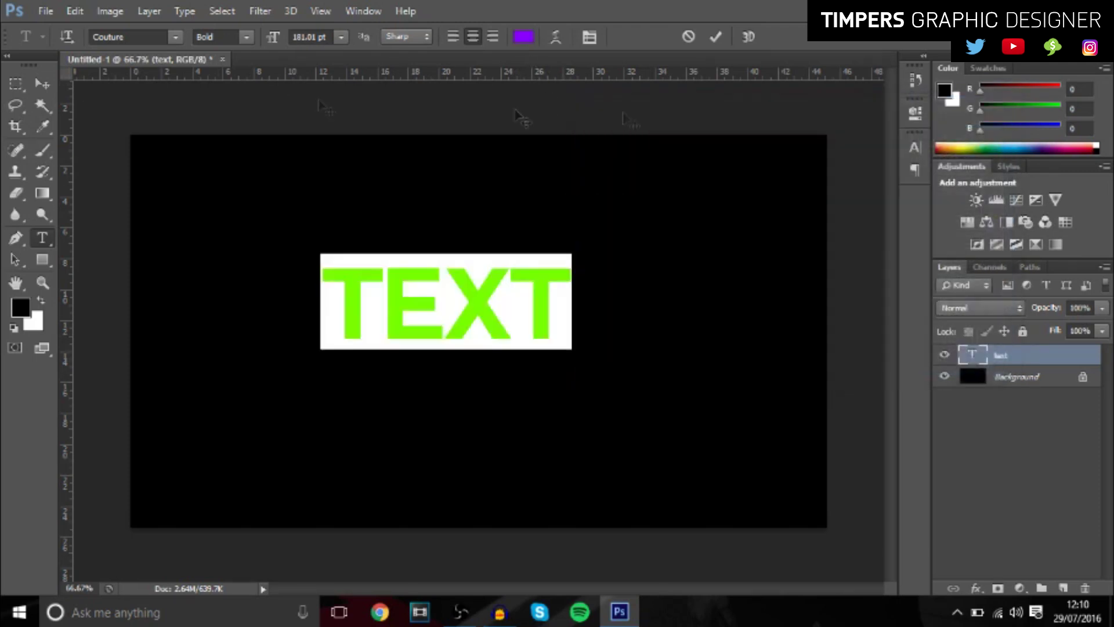
pyautogui.click(524, 37)
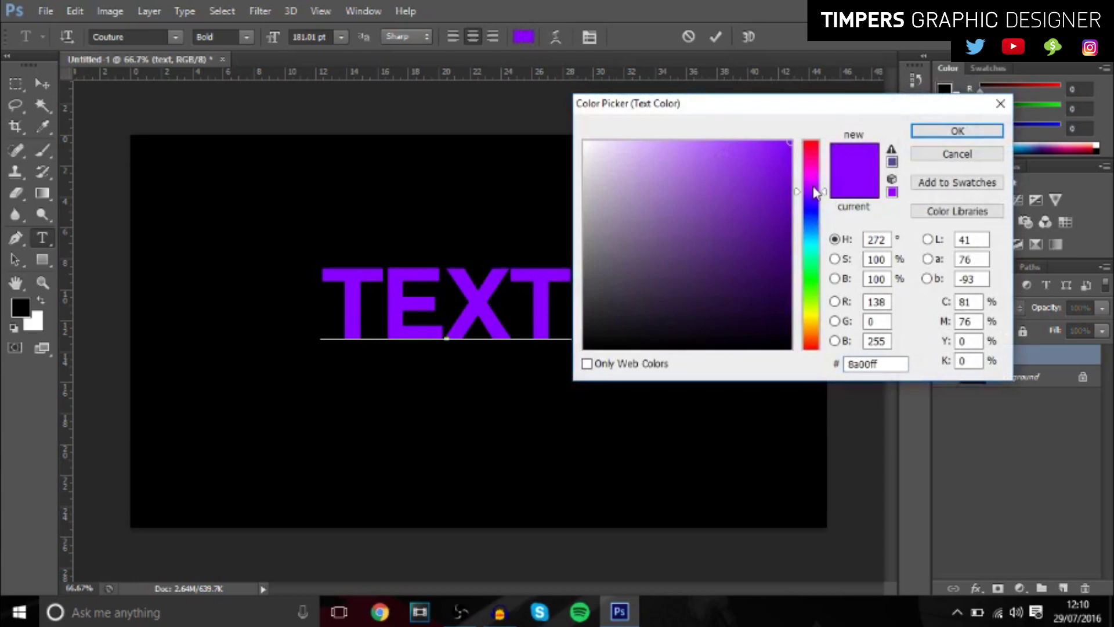
pyautogui.click(816, 186)
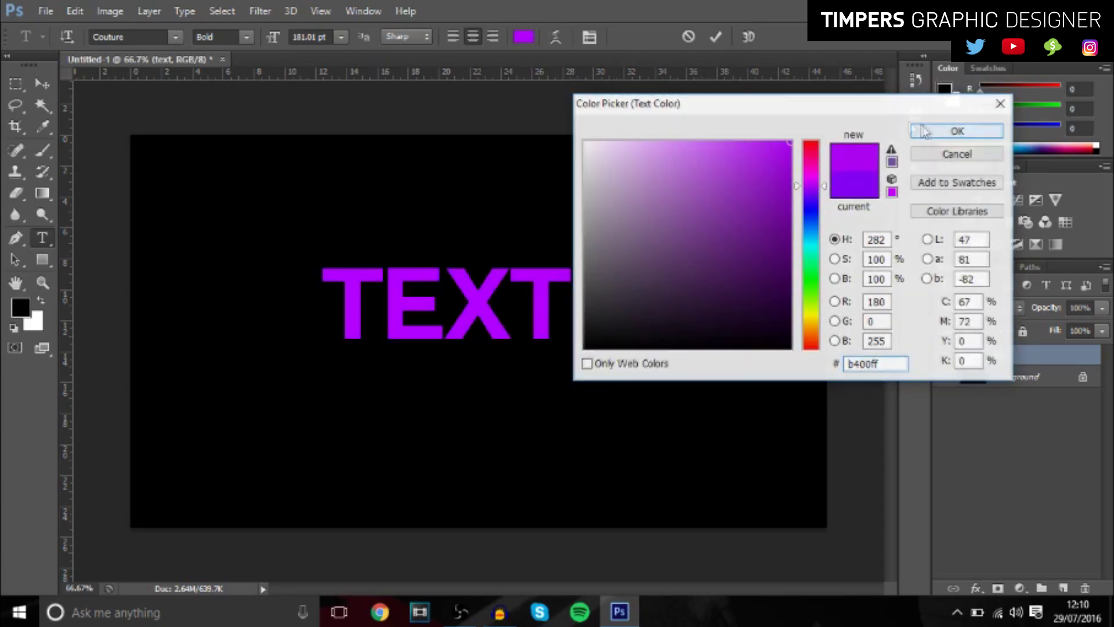
pyautogui.click(924, 131)
# - With the Move tool, nudge the TEXT slightly right and down to centre it
pyautogui.click(42, 84)
pyautogui.scroll(1, 384, 269)
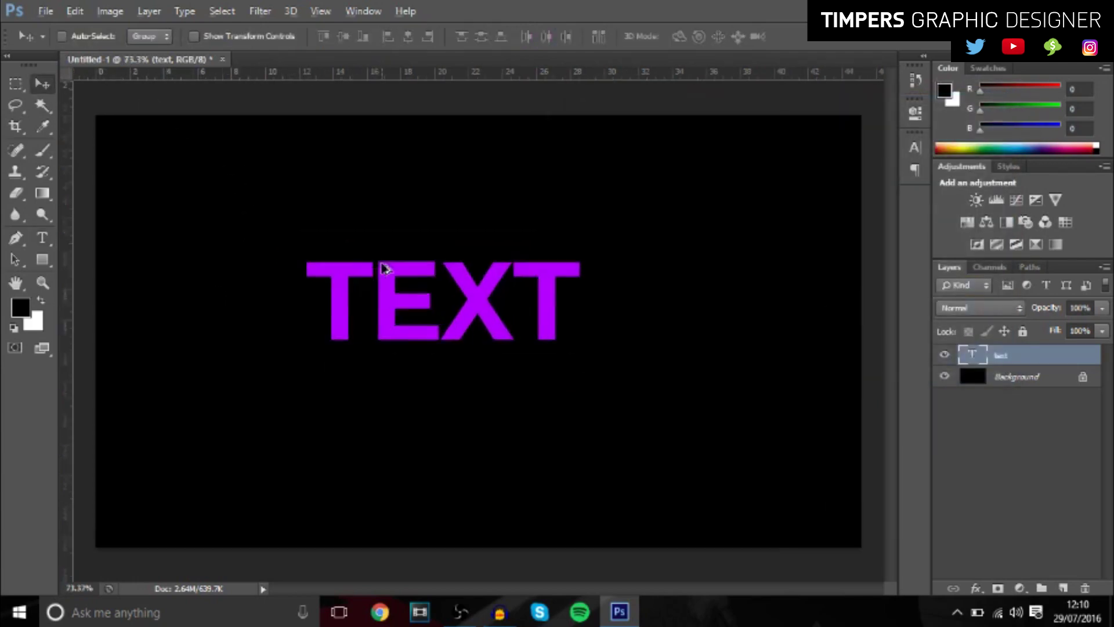
pyautogui.scroll(1, 384, 269)
pyautogui.moveTo(385, 268); pyautogui.dragTo(508, 312)
pyautogui.scroll(-3, 505, 310)
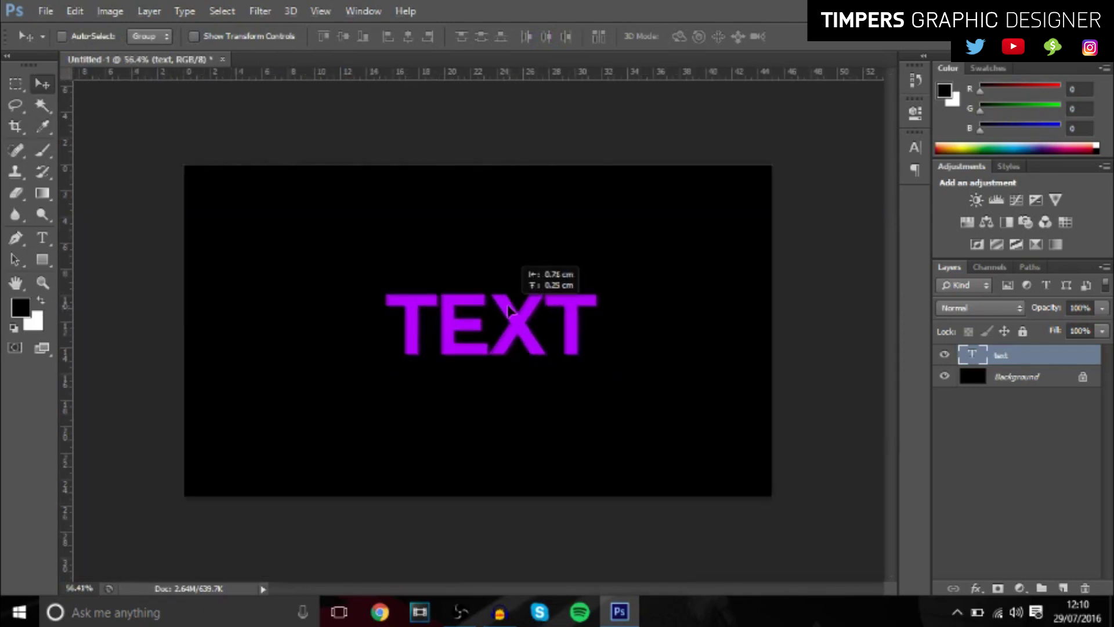
pyautogui.scroll(1, 508, 311)
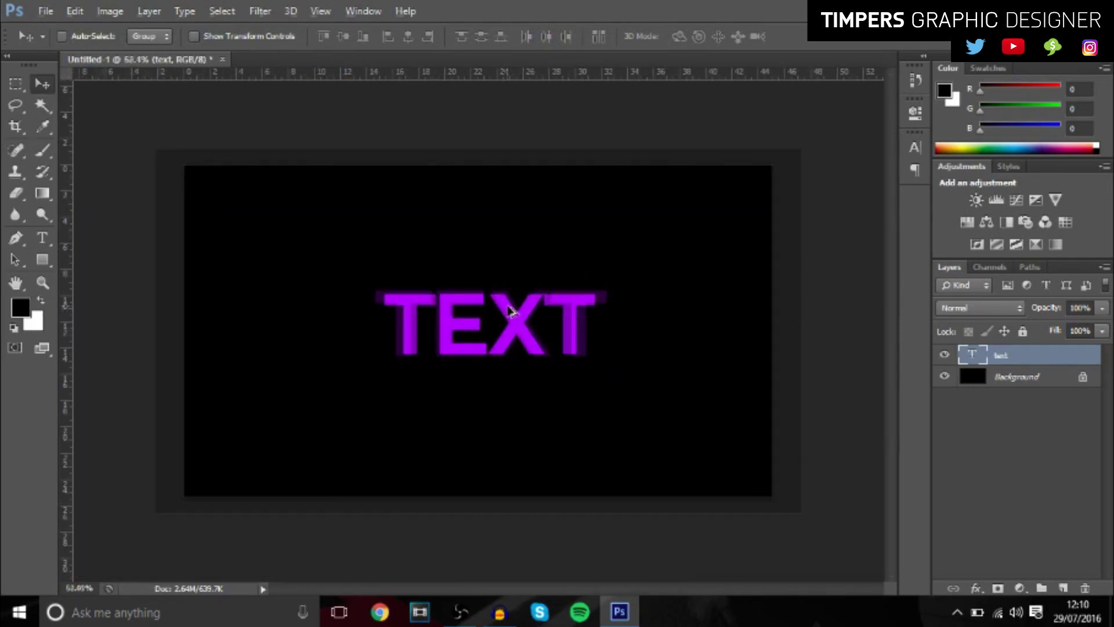
# - Add a Gradient Overlay to the text layer at about 10% opacity
pyautogui.doubleClick(1042, 359)
pyautogui.click(661, 321)
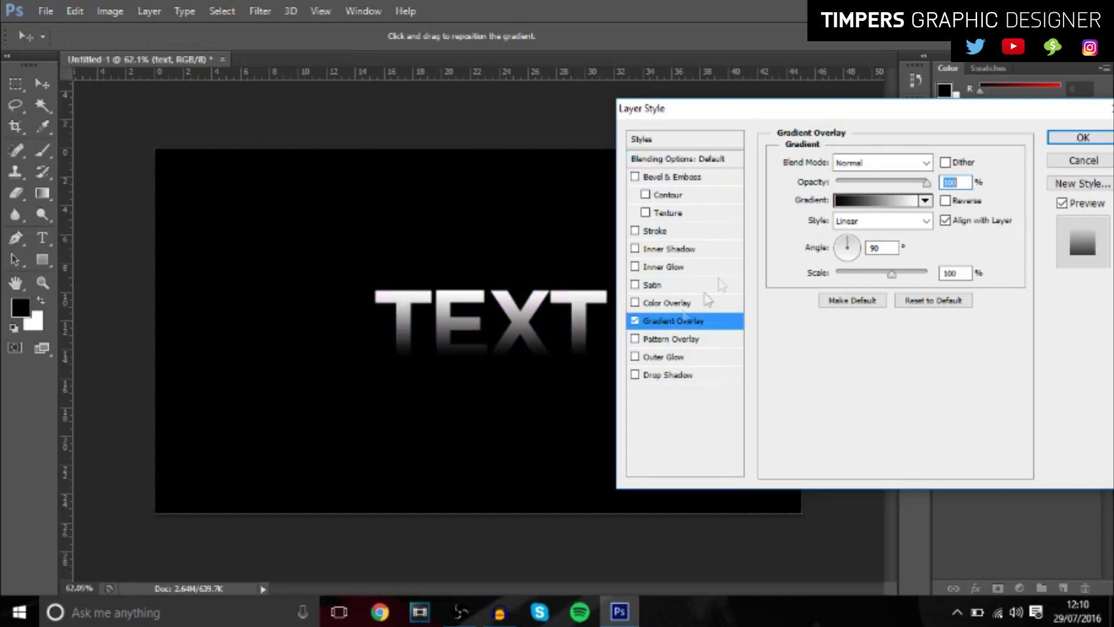
pyautogui.moveTo(926, 182); pyautogui.dragTo(856, 185)
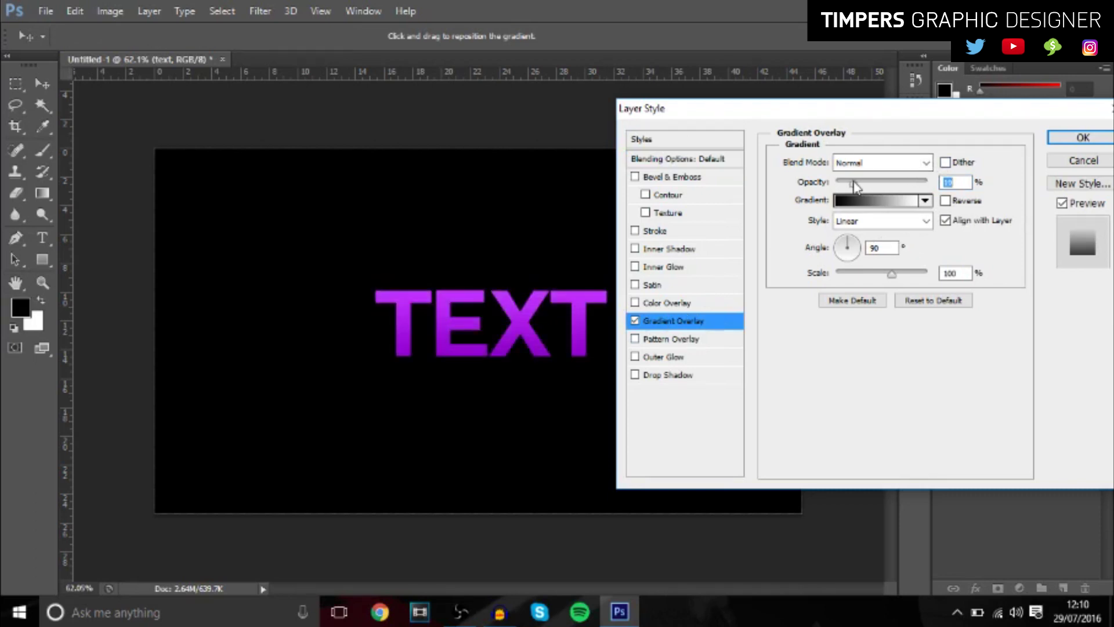
# - Add an Inner Glow set to Overlay blending
pyautogui.click(635, 266)
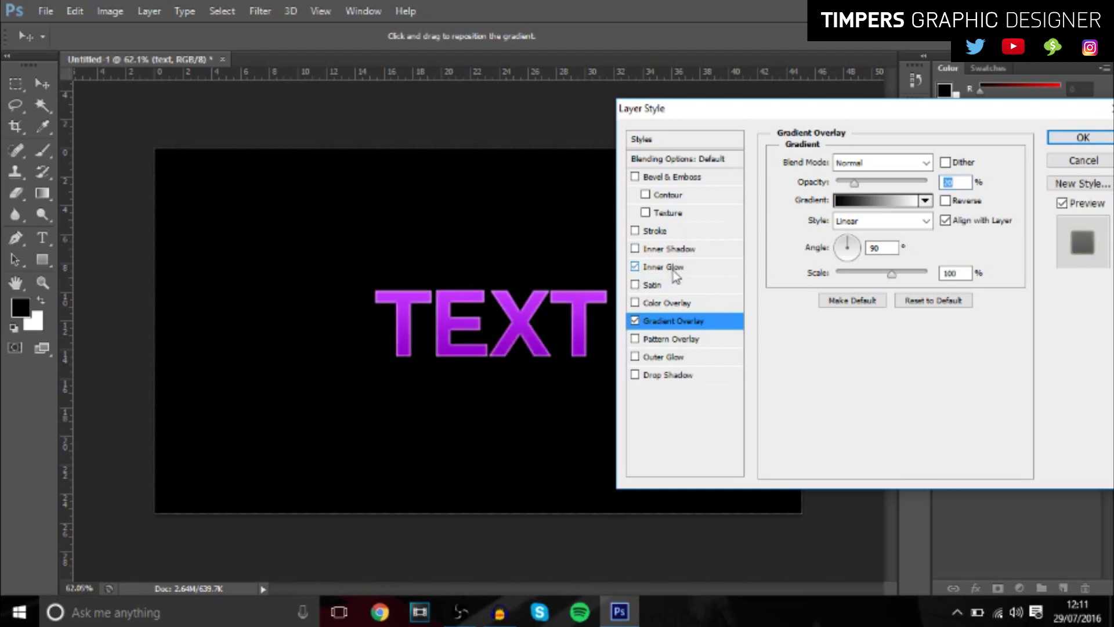
pyautogui.click(669, 268)
pyautogui.click(879, 163)
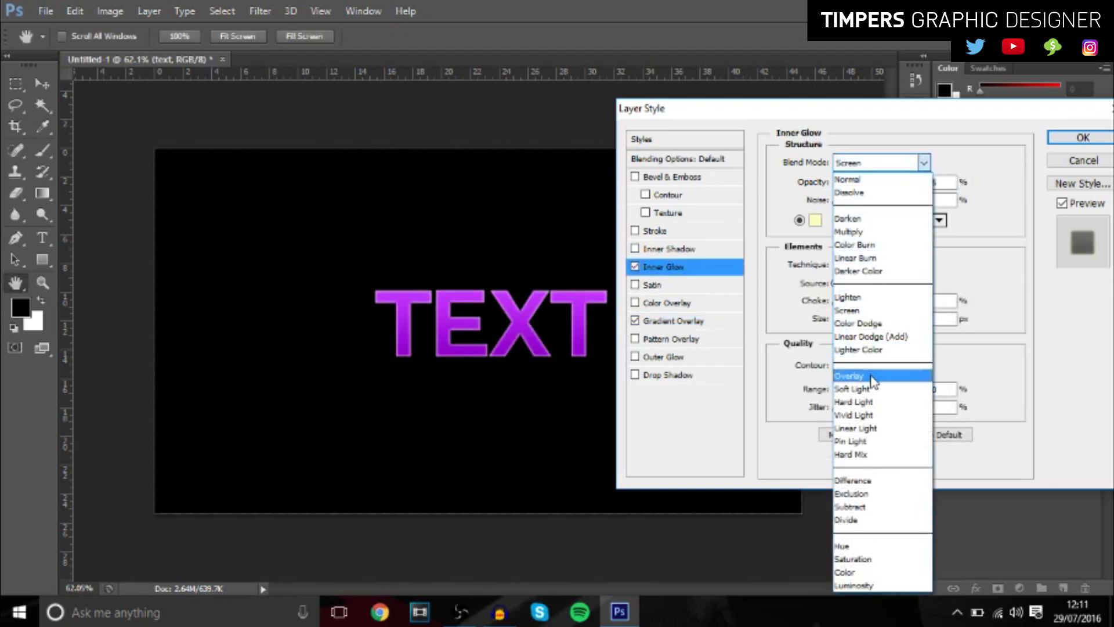
pyautogui.click(869, 378)
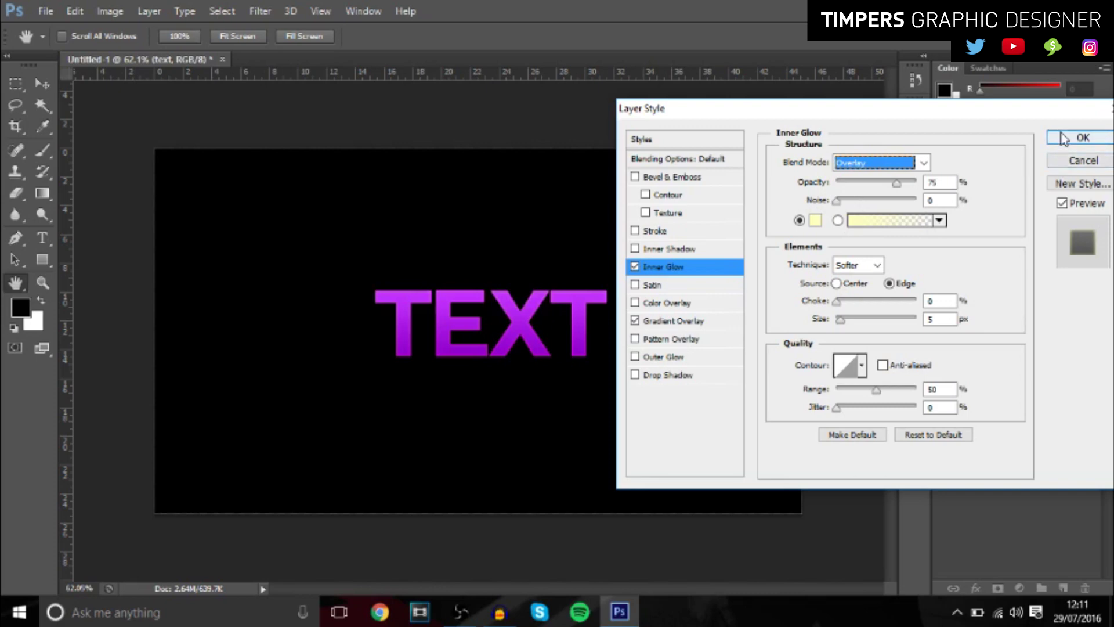
# - Add a Satin effect in Overlay mode with lowered opacity and apply the styles
pyautogui.click(635, 284)
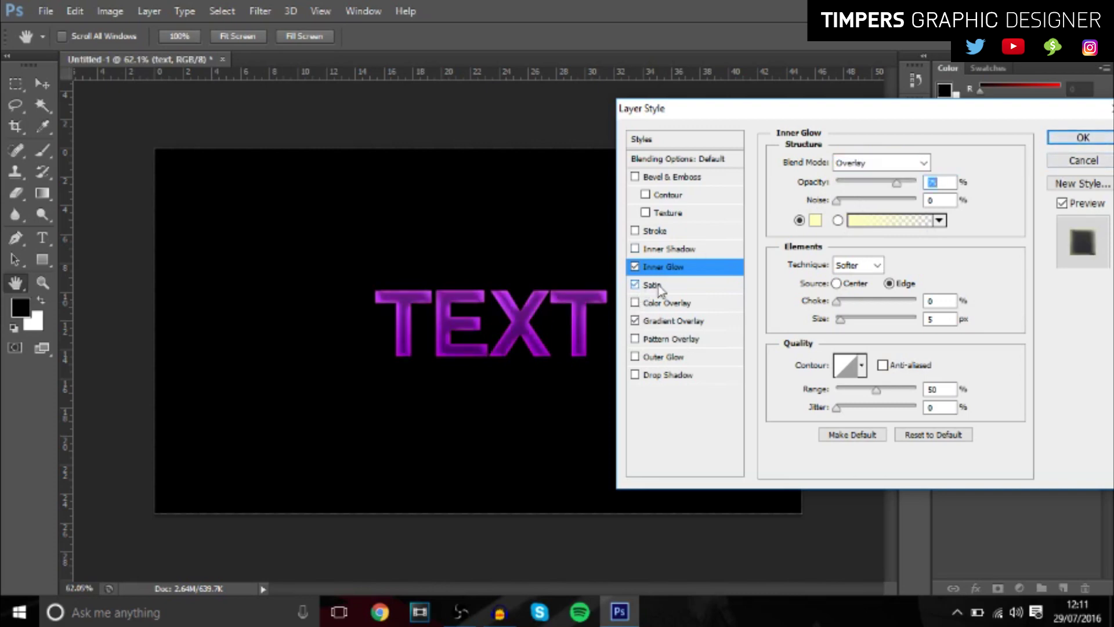
pyautogui.click(886, 165)
pyautogui.click(869, 380)
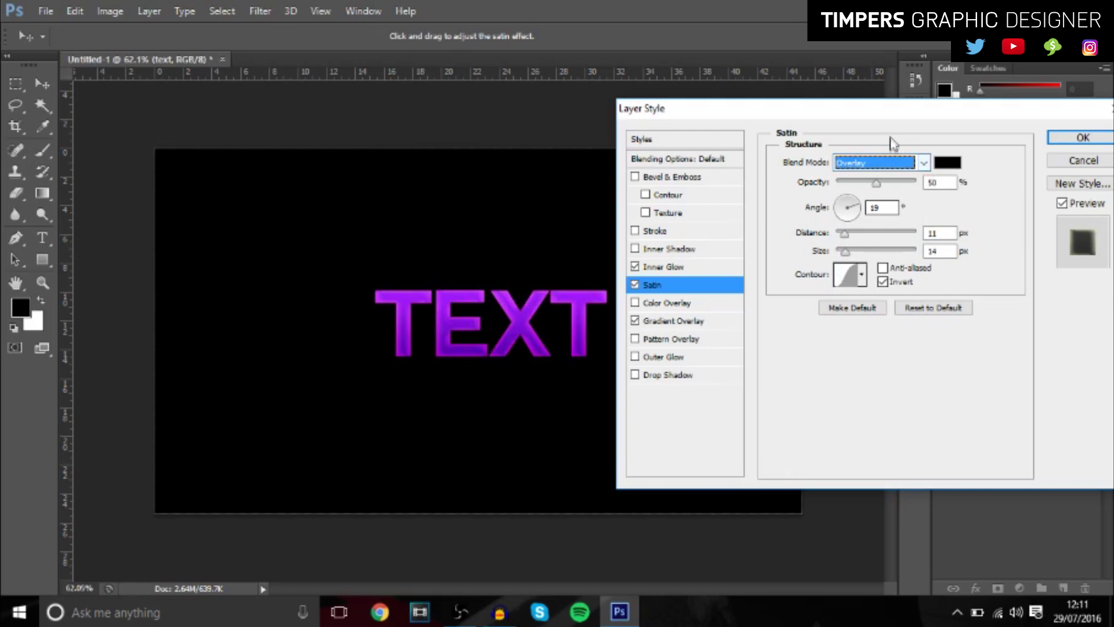
pyautogui.click(853, 182)
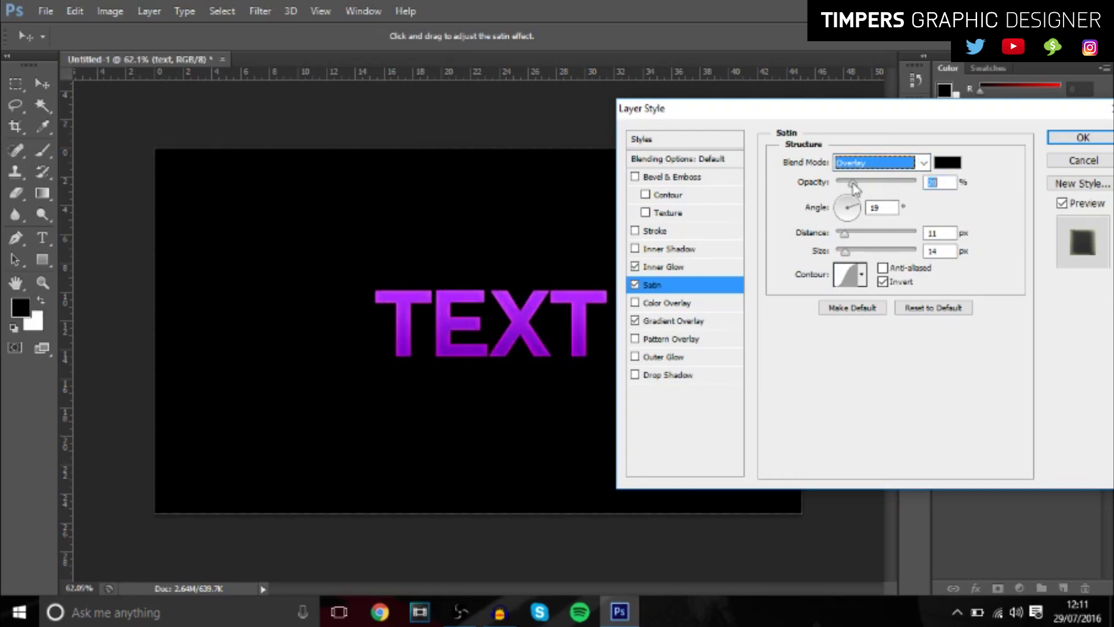
pyautogui.click(1082, 138)
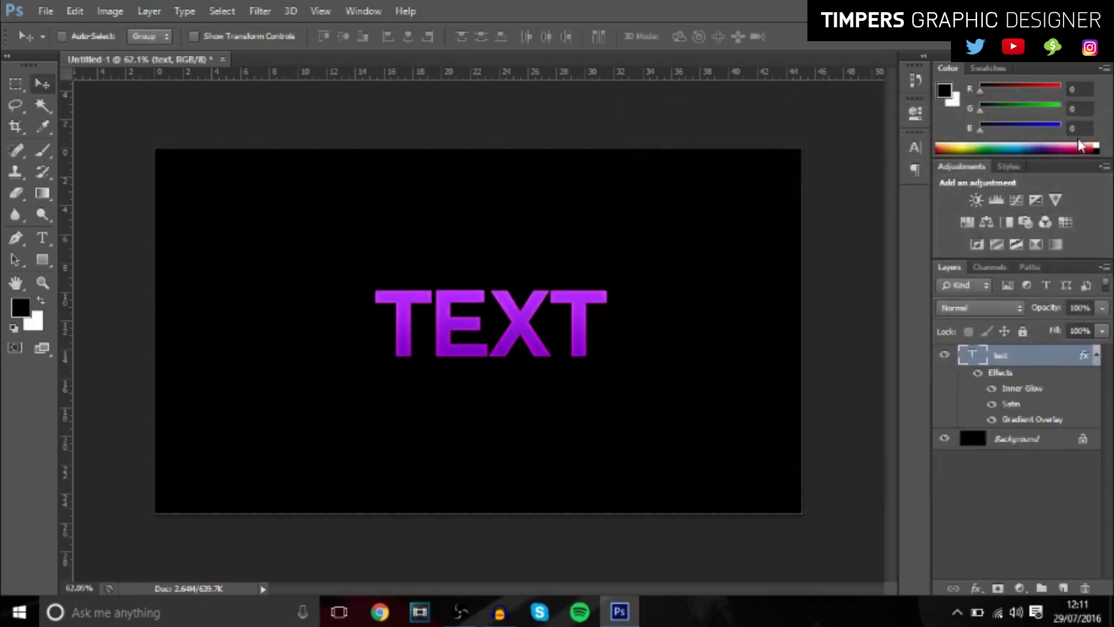
# - Copy the text layer's style and duplicate the layer with Ctrl+J
pyautogui.rightClick(1021, 364)
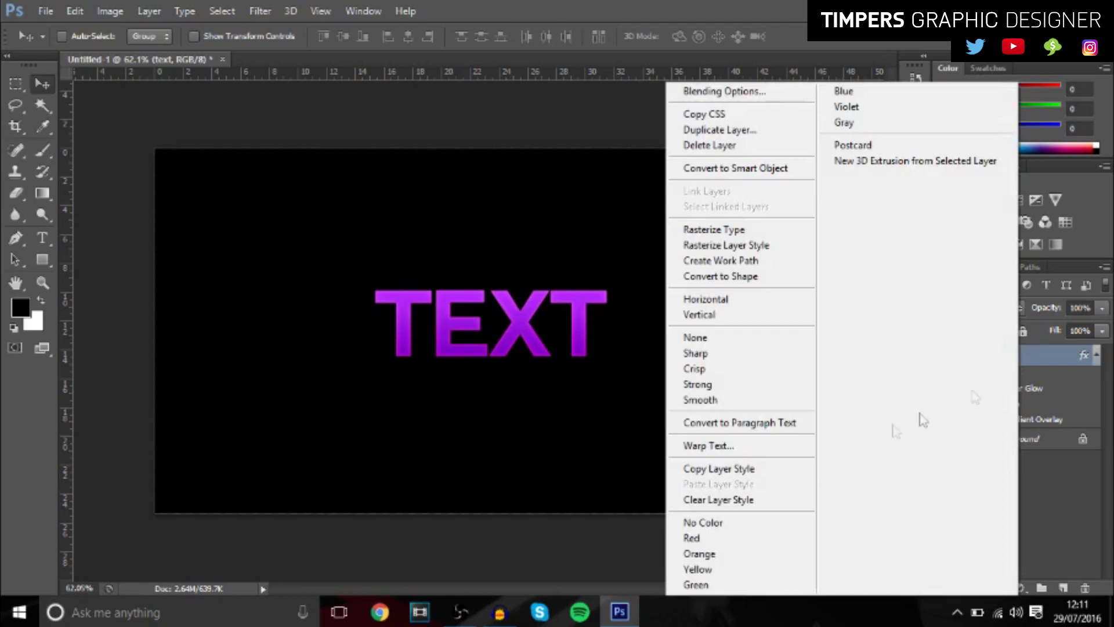
pyautogui.click(756, 470)
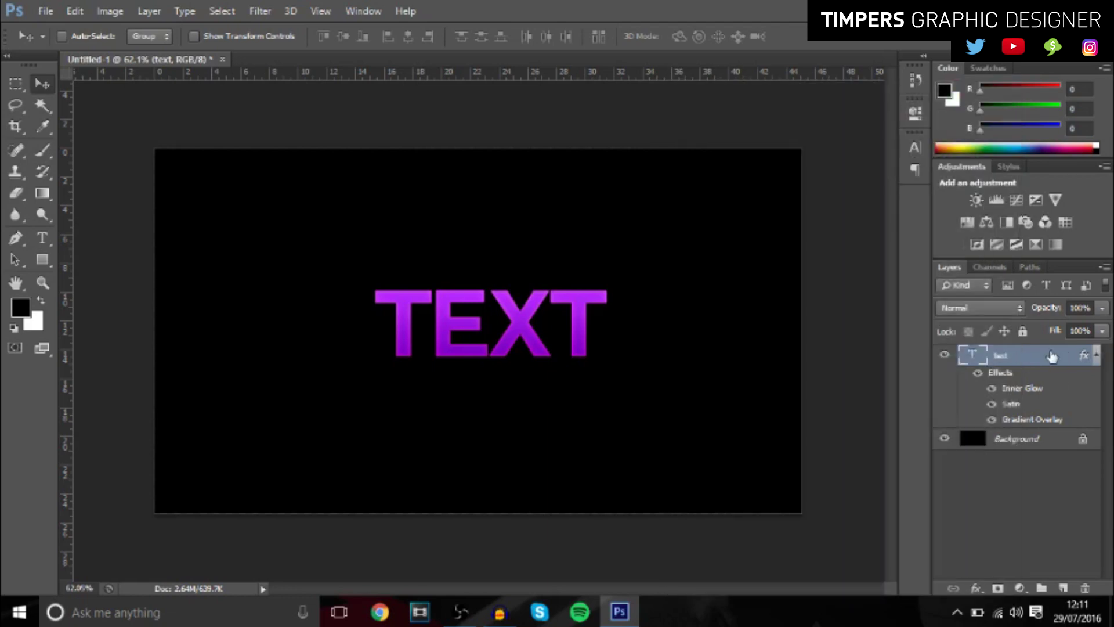
pyautogui.hotkey('ctrl', 'j')
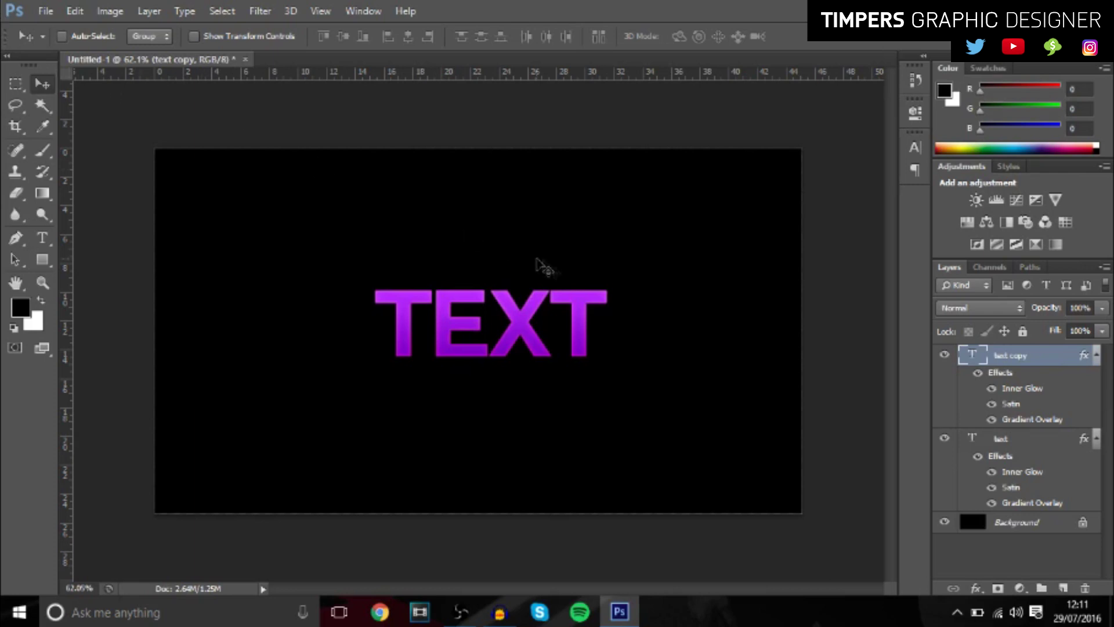
# - Delete the original text layer, leaving 'text copy' active
pyautogui.click(1020, 444)
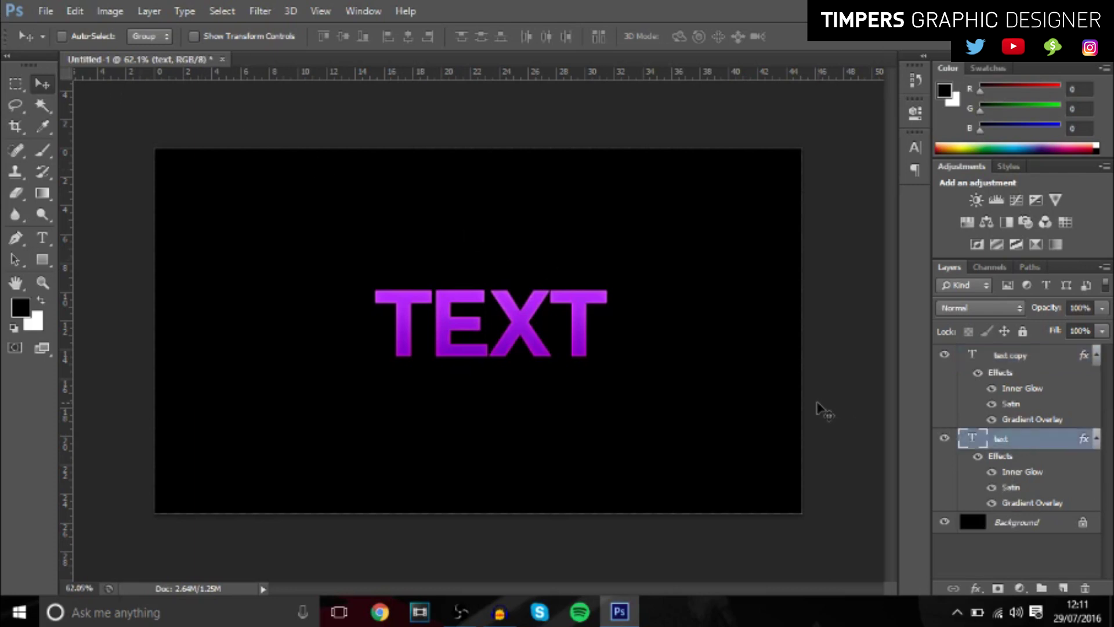
pyautogui.press('Down')
pyautogui.press('Down')
pyautogui.press('Down')
pyautogui.press('Down')
pyautogui.press('Down')
pyautogui.press('Down')
pyautogui.press('Down')
pyautogui.press('Down')
pyautogui.press('Down')
pyautogui.press('Down')
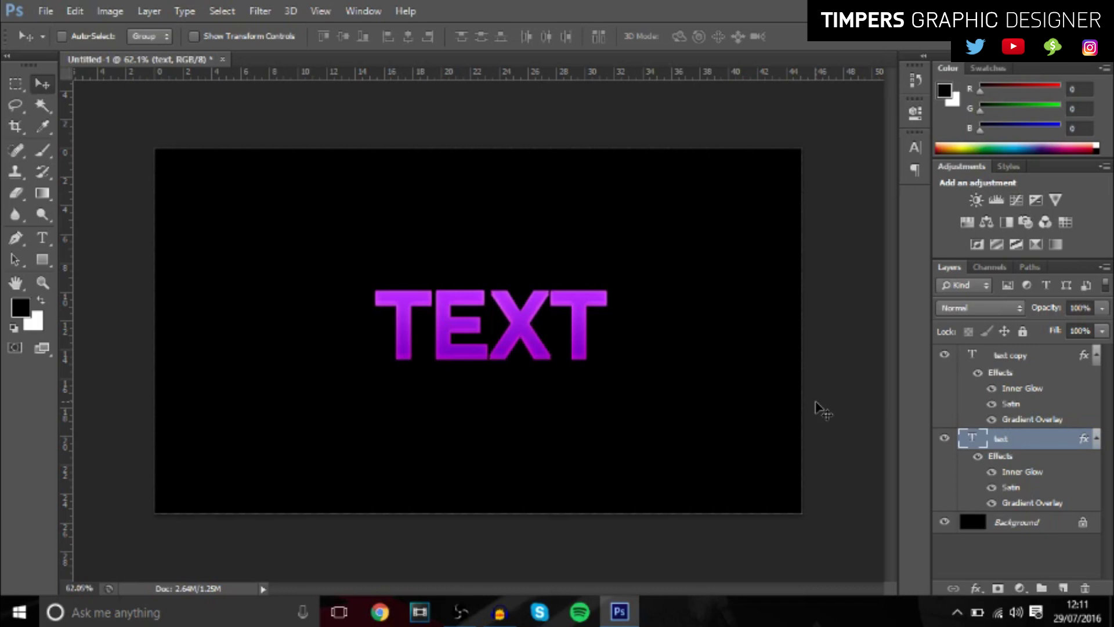
pyautogui.press('Down')
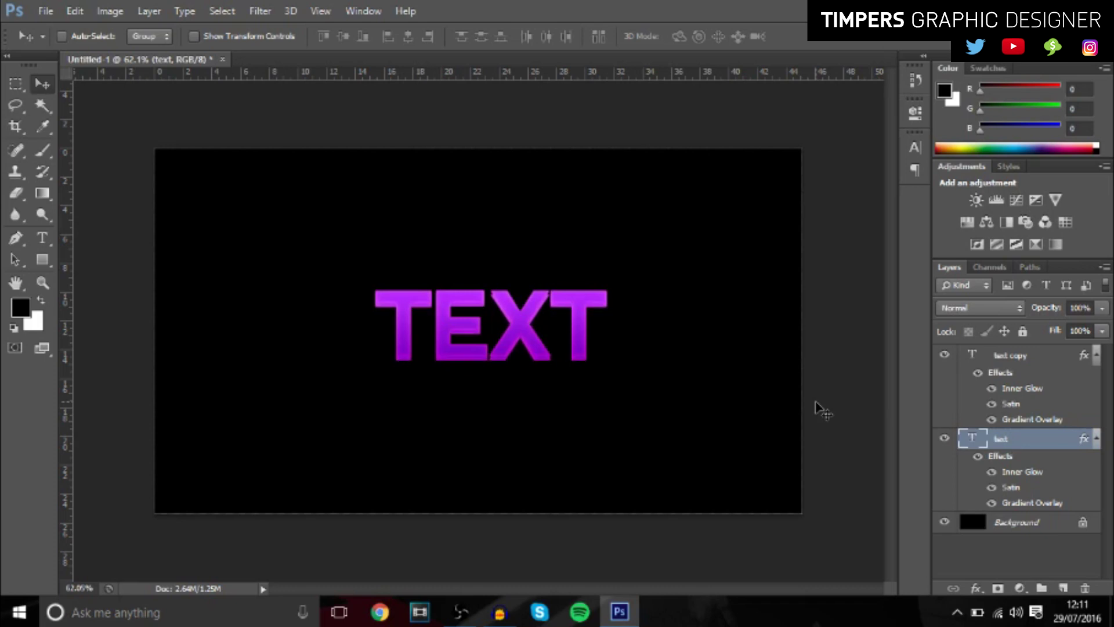
pyautogui.press('Delete')
pyautogui.click(1029, 359)
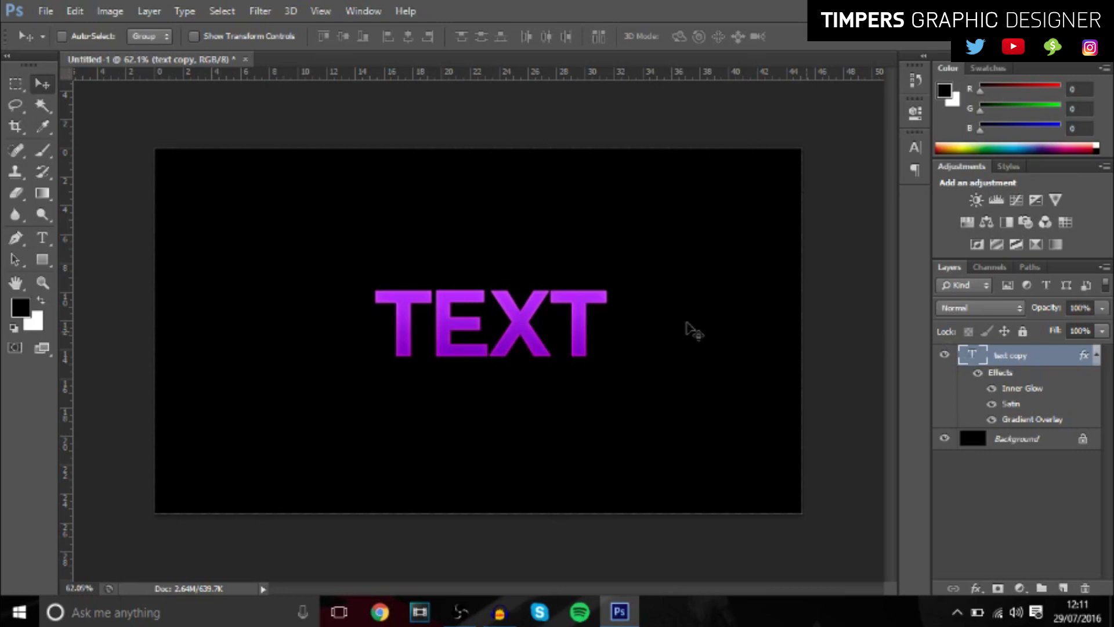
# - Skew the TEXT into a rightward slant and move it back toward the centre
pyautogui.hotkey('ctrl', 't')
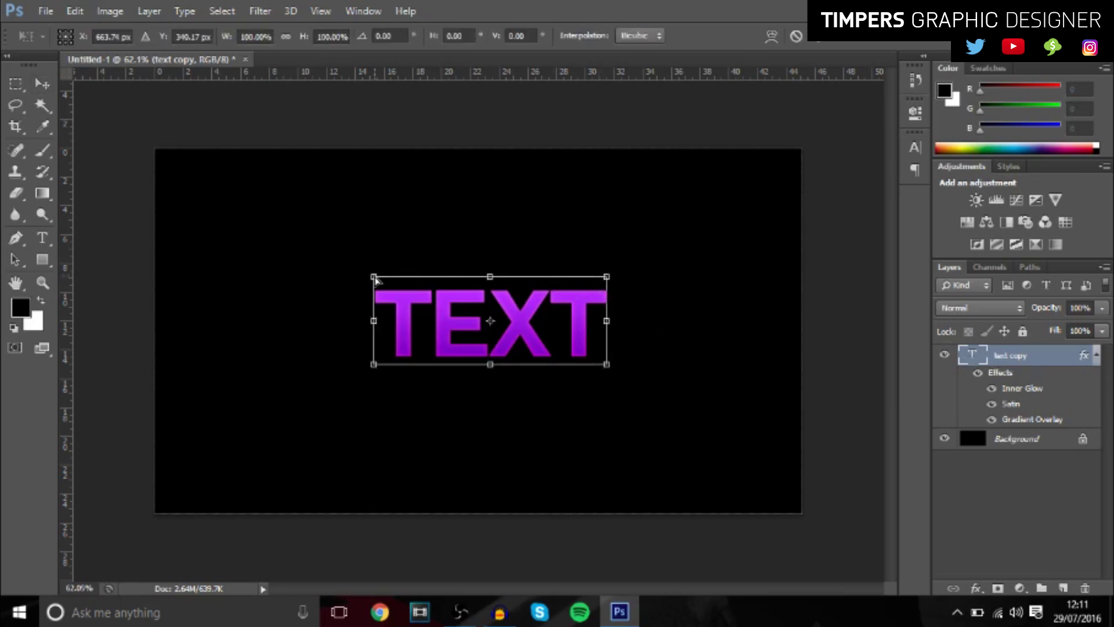
pyautogui.moveTo(374, 279); pyautogui.dragTo(393, 273)
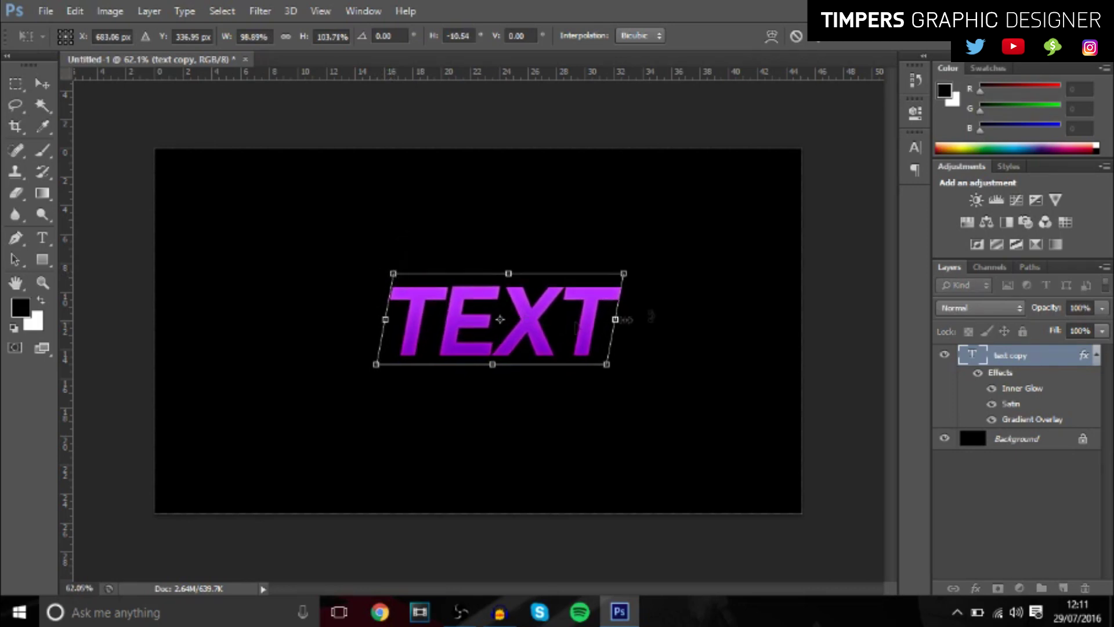
pyautogui.moveTo(606, 370)
pyautogui.mouseDown()
pyautogui.moveTo(612, 377)
pyautogui.moveTo(591, 384)
pyautogui.moveTo(596, 372)
pyautogui.moveTo(596, 382)
pyautogui.mouseUp()
pyautogui.press('Return')
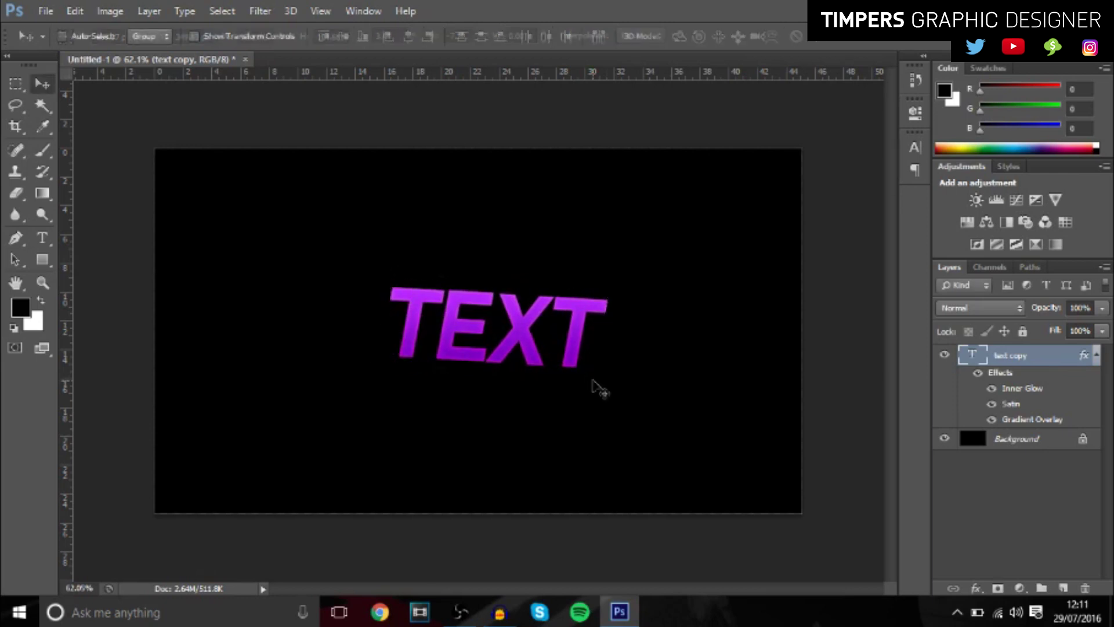
pyautogui.moveTo(555, 340); pyautogui.dragTo(530, 342)
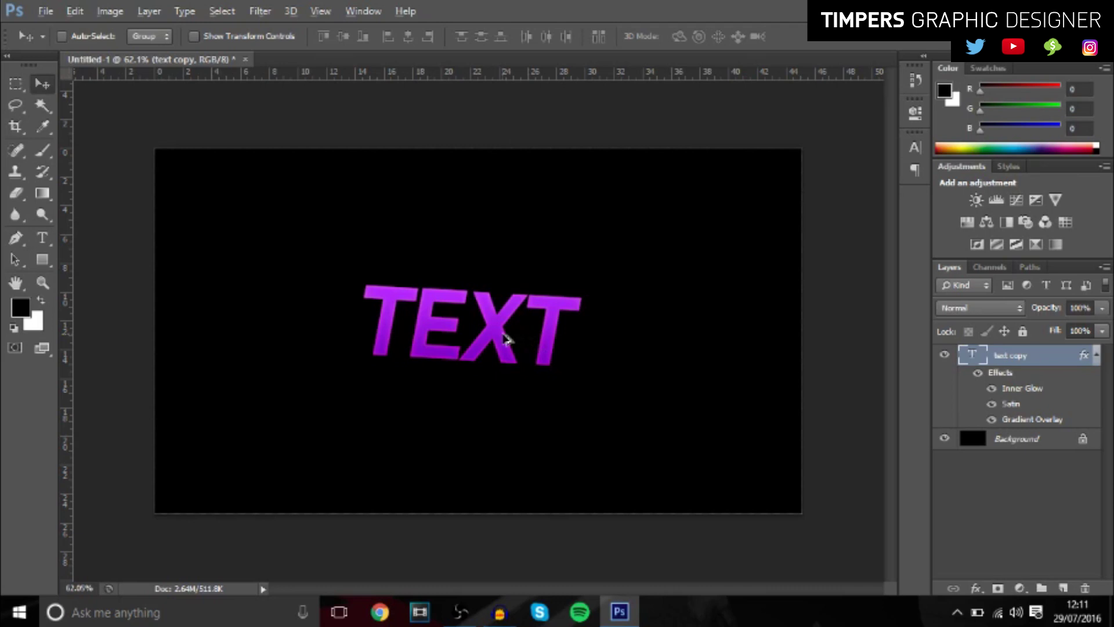
# - Duplicate the slanted TEXT, align the copy, and nudge the rear copy down-right
pyautogui.moveTo(505, 340); pyautogui.dragTo(516, 351)
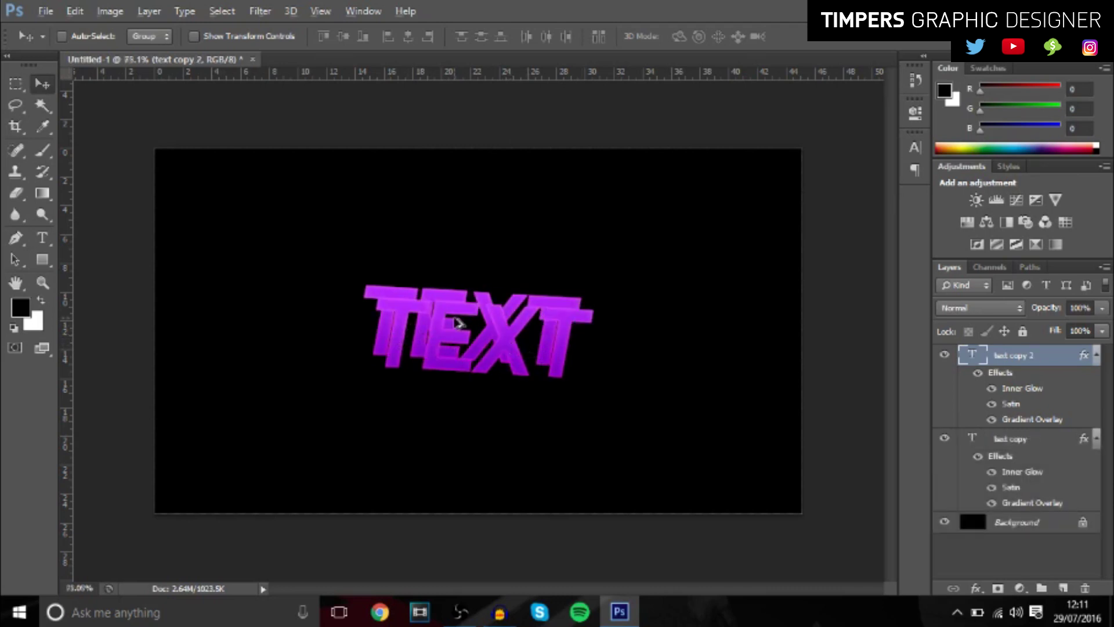
pyautogui.scroll(3, 457, 323)
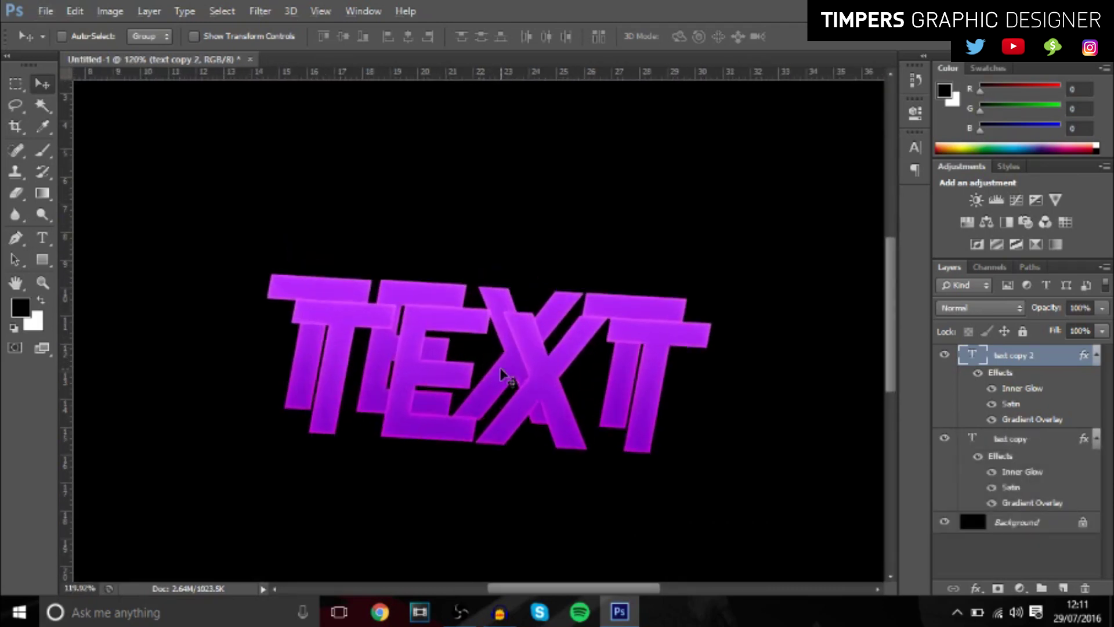
pyautogui.moveTo(503, 376); pyautogui.dragTo(478, 354)
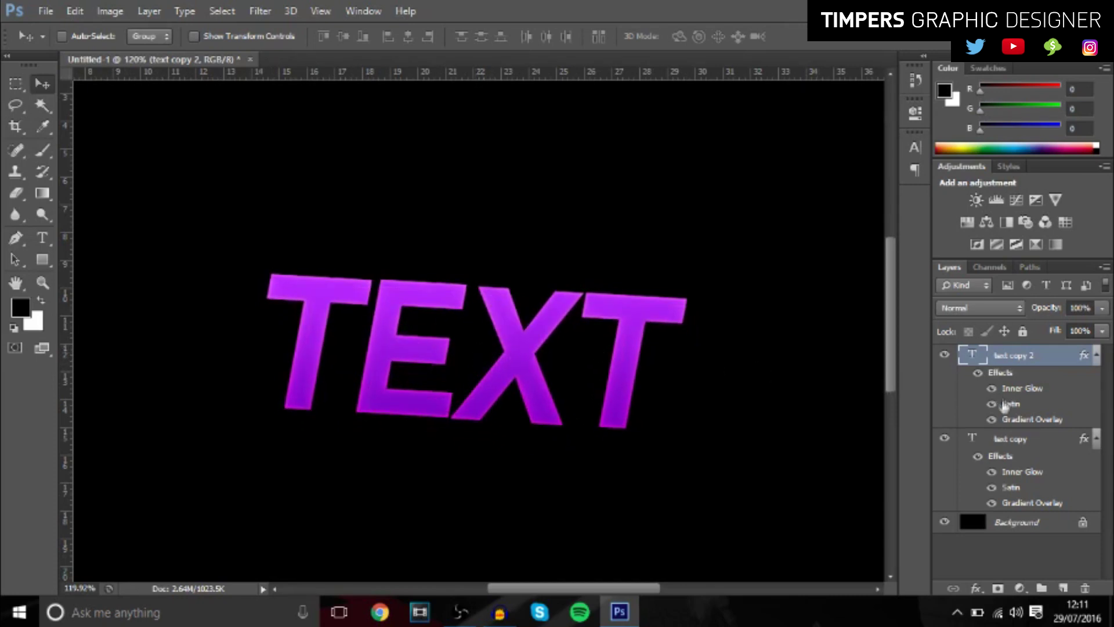
pyautogui.click(1016, 440)
pyautogui.press('Down')
pyautogui.press('Down')
pyautogui.press('Down')
pyautogui.press('Down')
pyautogui.press('Down')
pyautogui.press('Down')
pyautogui.press('Down')
pyautogui.press('Down')
pyautogui.press('Down')
pyautogui.press('Down')
pyautogui.press('Down')
pyautogui.press('Down')
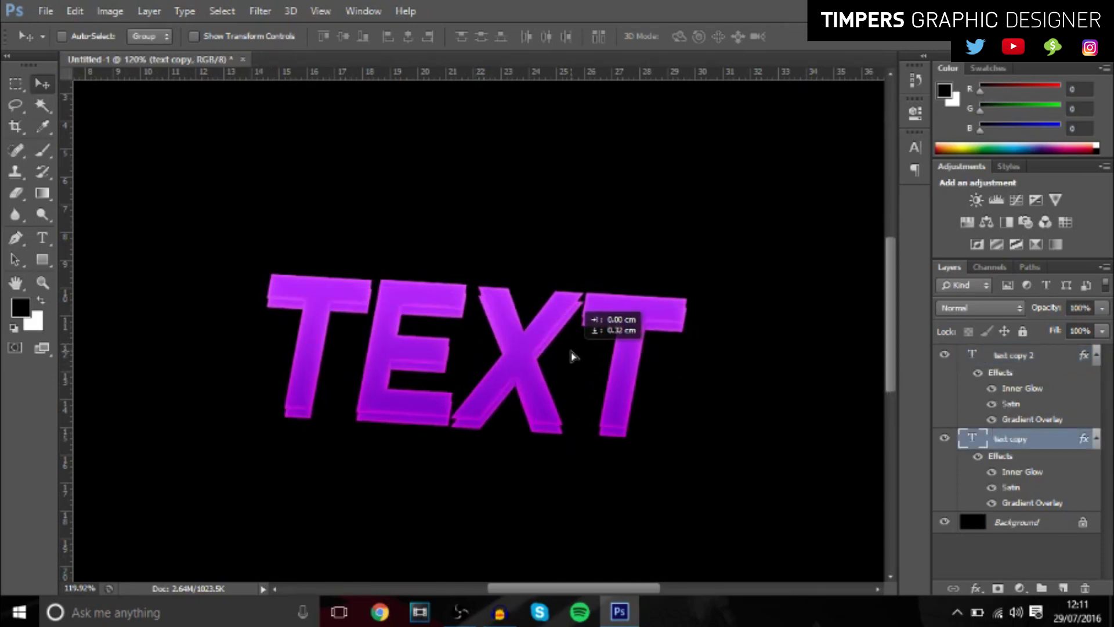
pyautogui.press('Right')
pyautogui.press('Right')
pyautogui.press('Right')
pyautogui.press('Right')
pyautogui.press('Right')
pyautogui.press('Right')
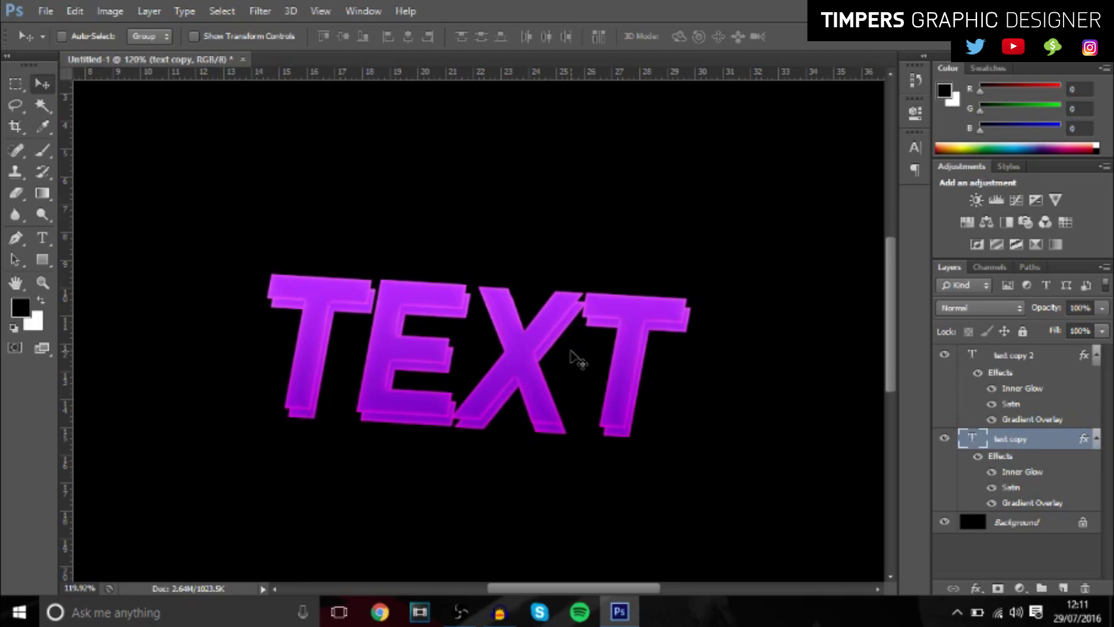
# - Rasterize the rear copy's layer style and shift its hue by -16
pyautogui.press('Up')
pyautogui.press('Up')
pyautogui.press('Up')
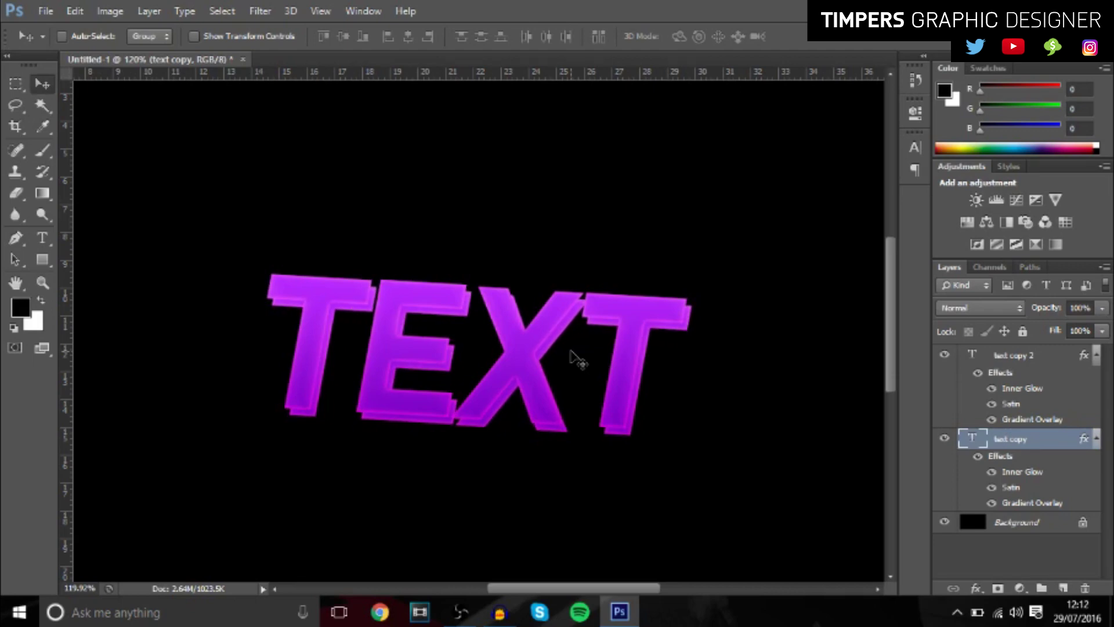
pyautogui.rightClick(1048, 443)
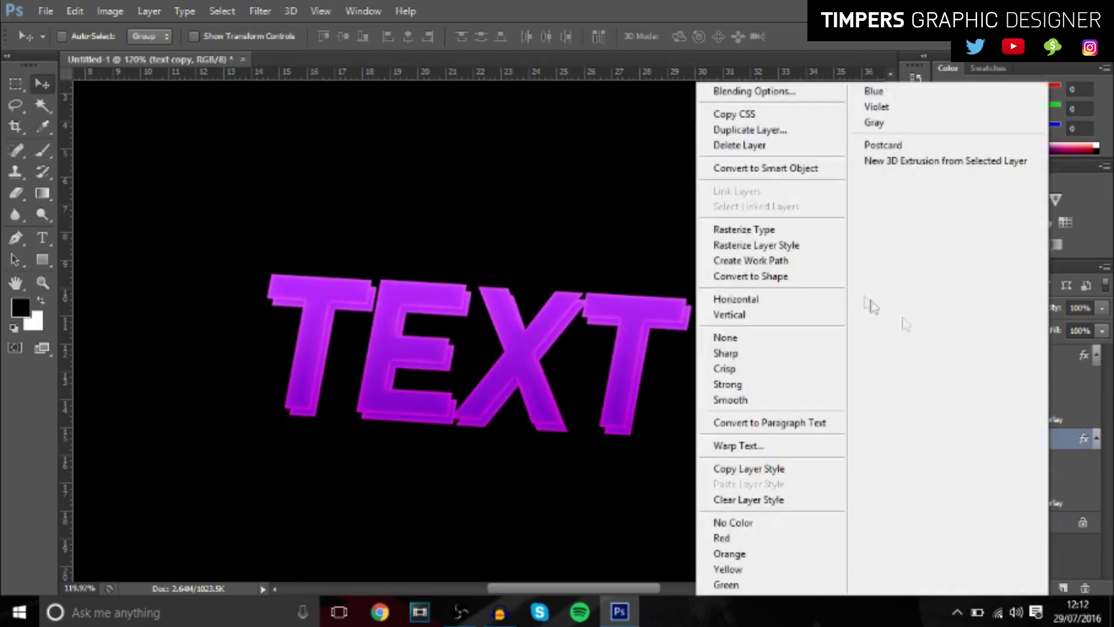
pyautogui.click(829, 254)
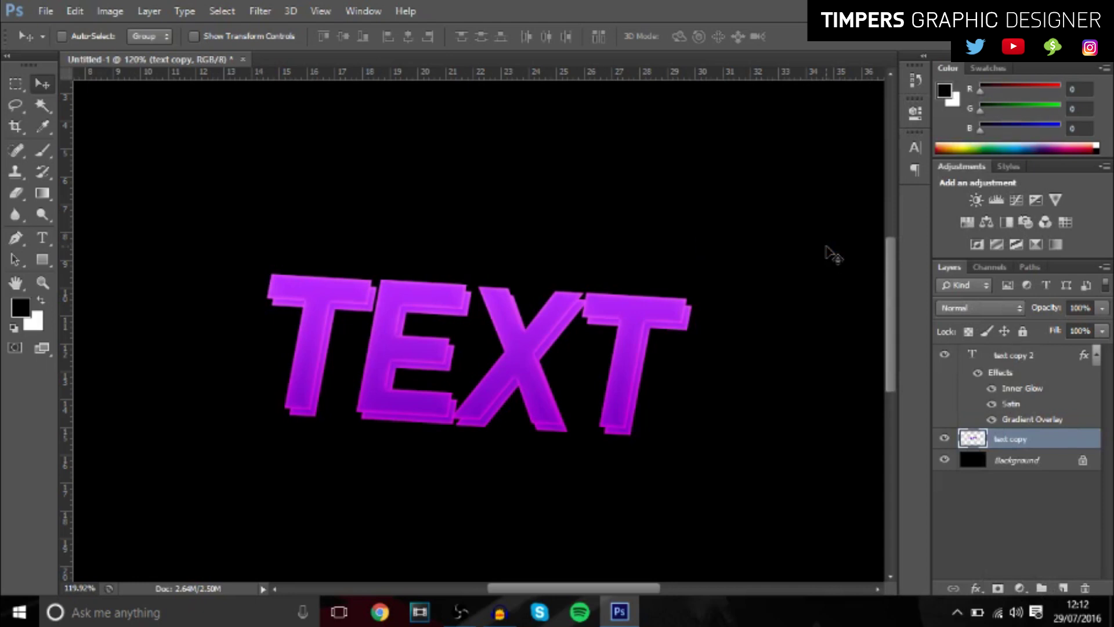
pyautogui.press('u')
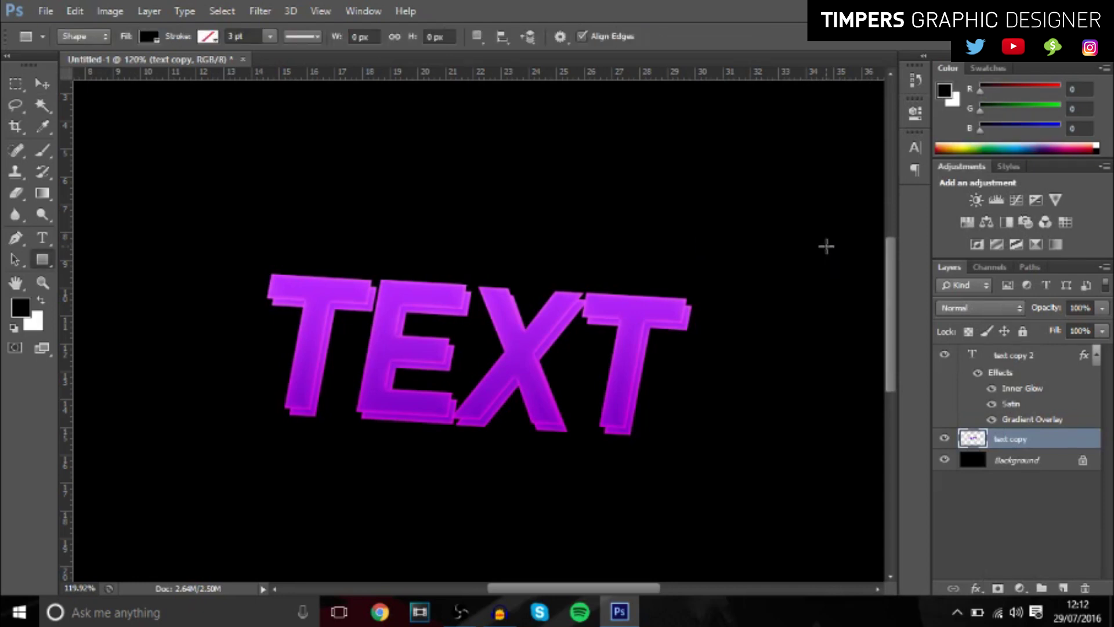
pyautogui.hotkey('ctrl', 'u')
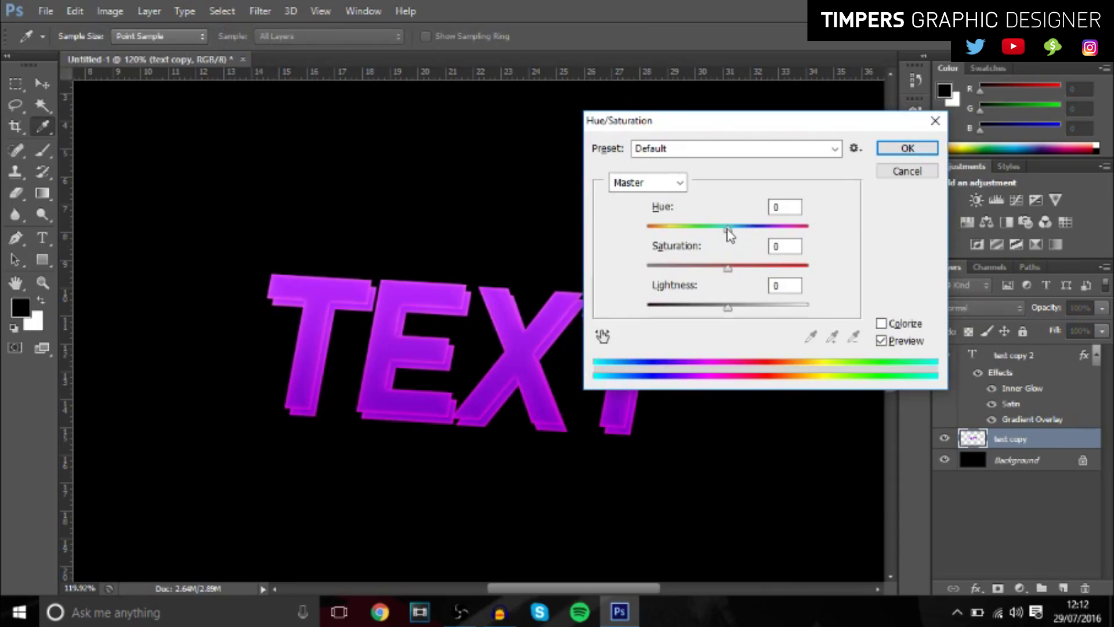
pyautogui.moveTo(727, 228); pyautogui.dragTo(719, 228)
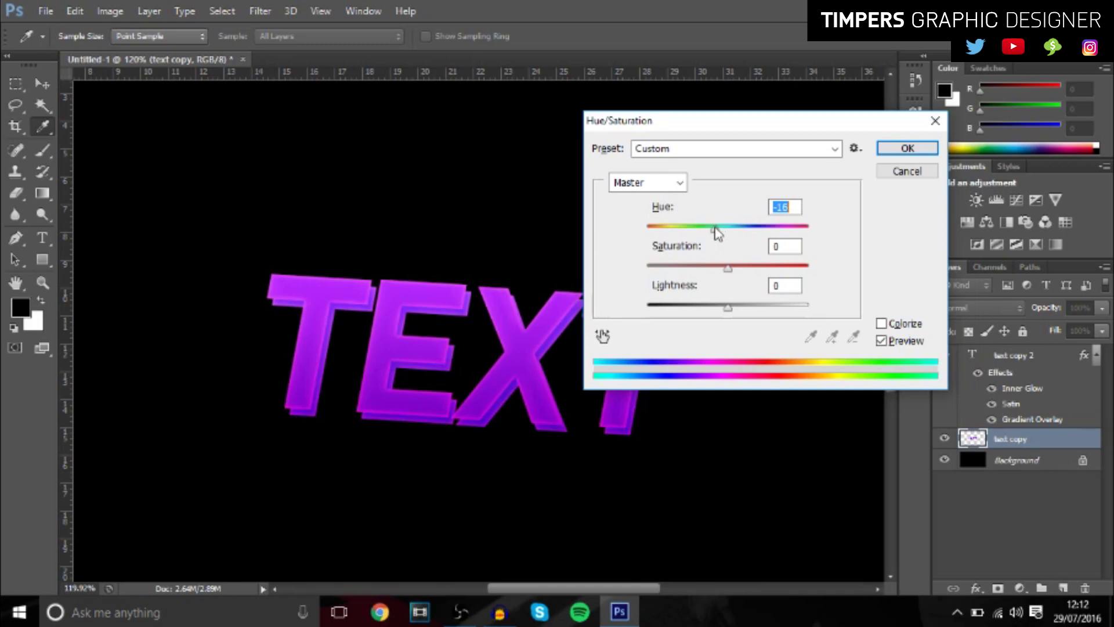
pyautogui.click(907, 148)
# - Fit the view, zoom in on the TEXT, and select both text layers
pyautogui.press('u')
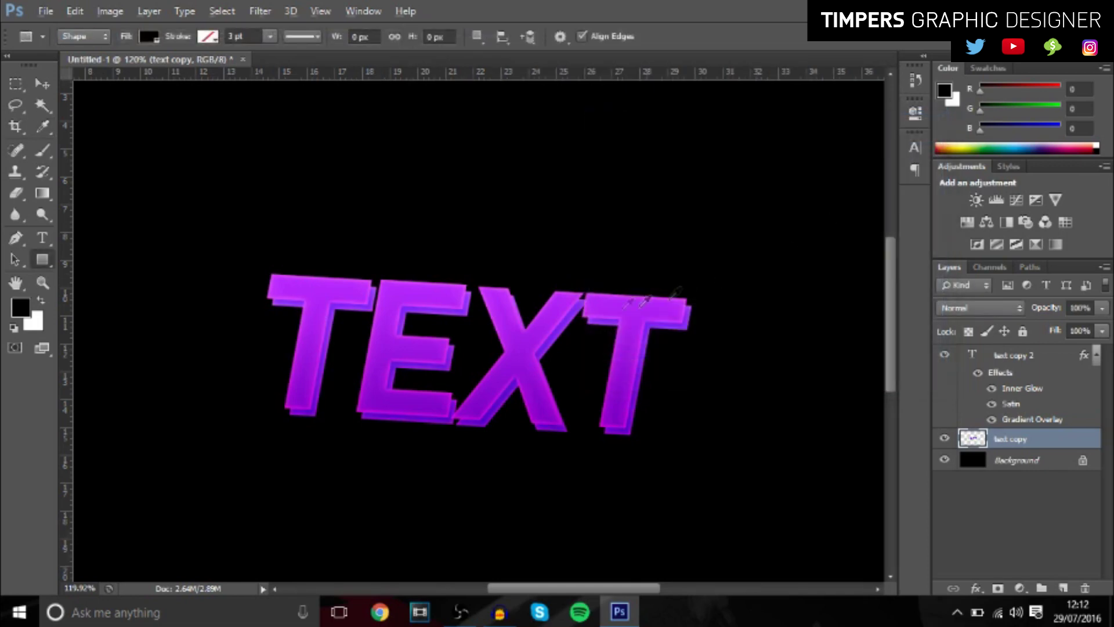
pyautogui.hotkey('ctrl', '0')
pyautogui.click(41, 83)
pyautogui.hotkey('ctrl', '+')
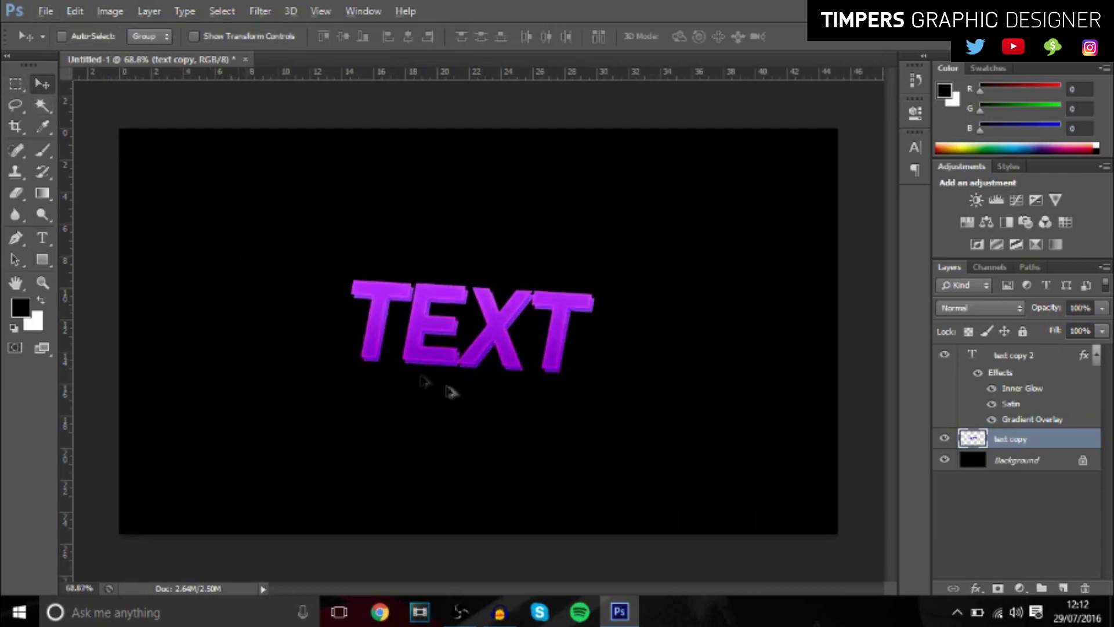
pyautogui.scroll(3, 232, 302)
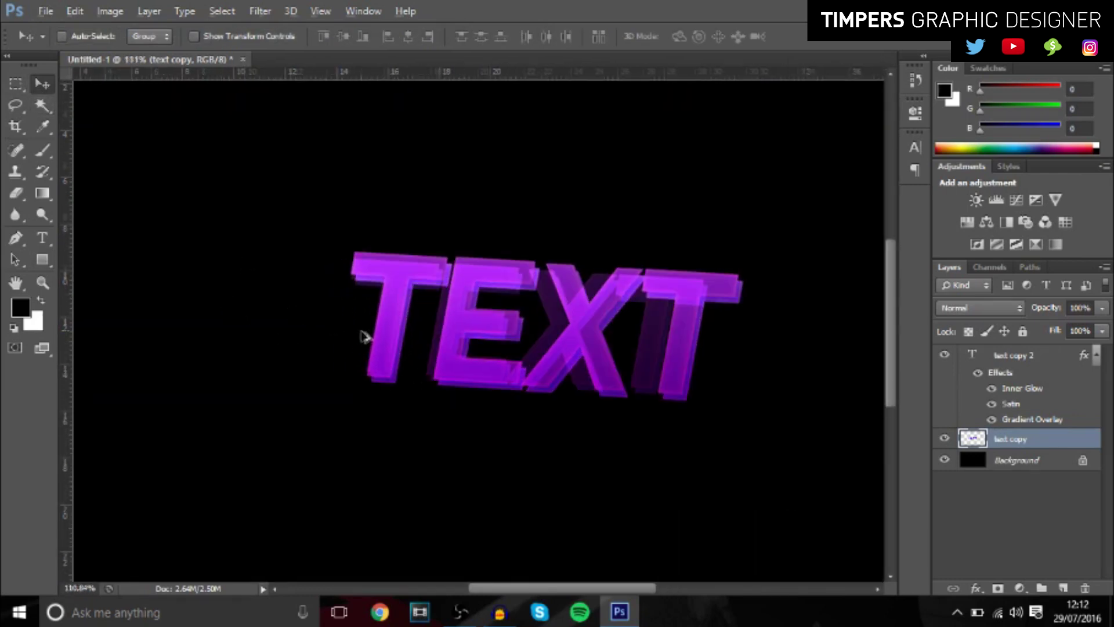
pyautogui.keyDown('ctrl'); pyautogui.click(1027, 360); pyautogui.keyUp('ctrl')
# - Merge the two TEXT layers and open the Timpers 2016 gfx pack from the Desktop
pyautogui.hotkey('ctrl', 'e')
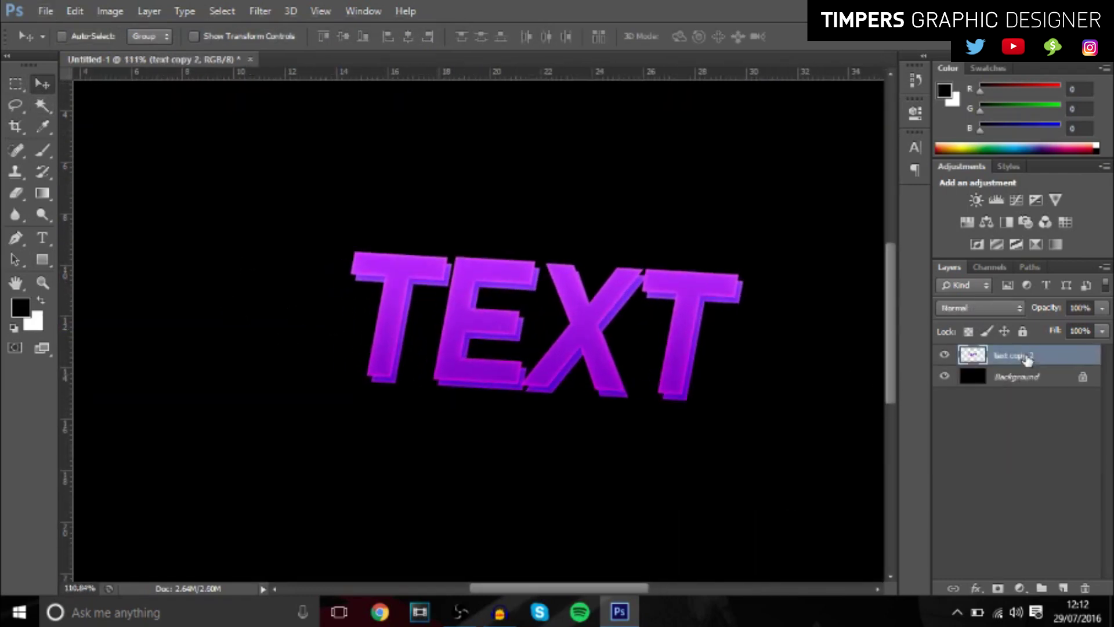
pyautogui.click(45, 11)
pyautogui.click(58, 42)
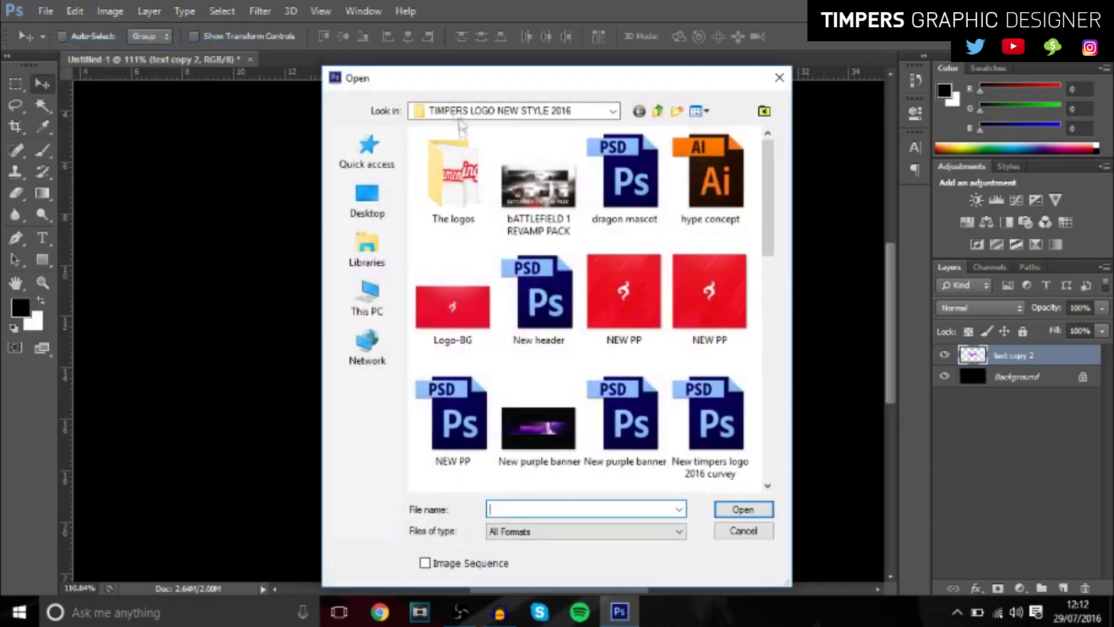
pyautogui.click(346, 196)
pyautogui.moveTo(768, 157); pyautogui.dragTo(770, 465)
pyautogui.doubleClick(548, 266)
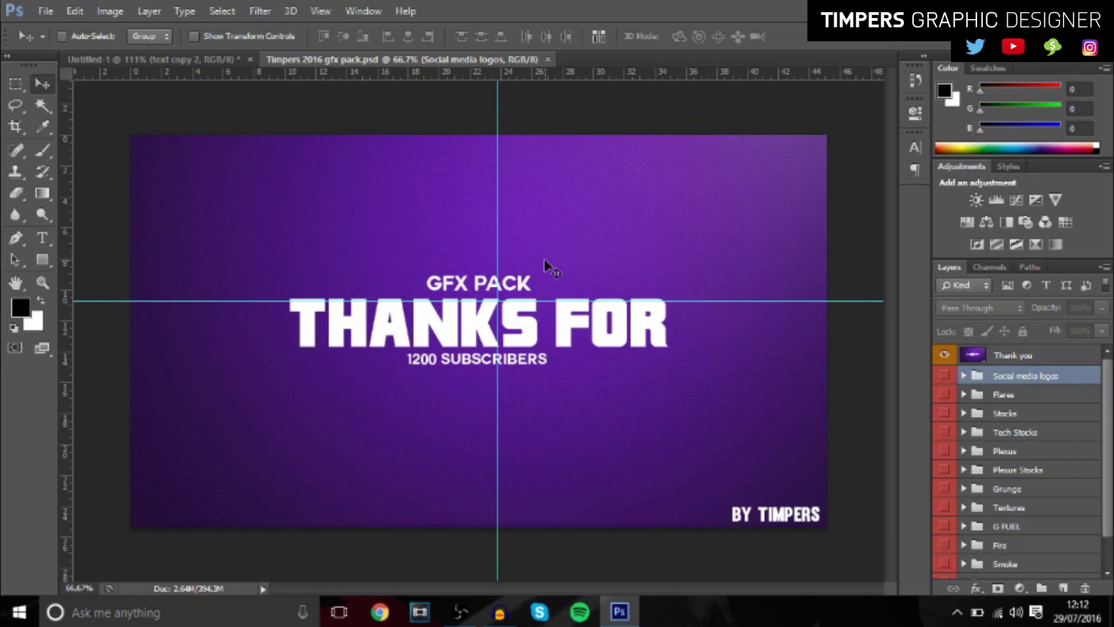
# - Hide the guides and Thank you layer, expand Plexus Stocks and show the first plexus image
pyautogui.hotkey('ctrl', ';')
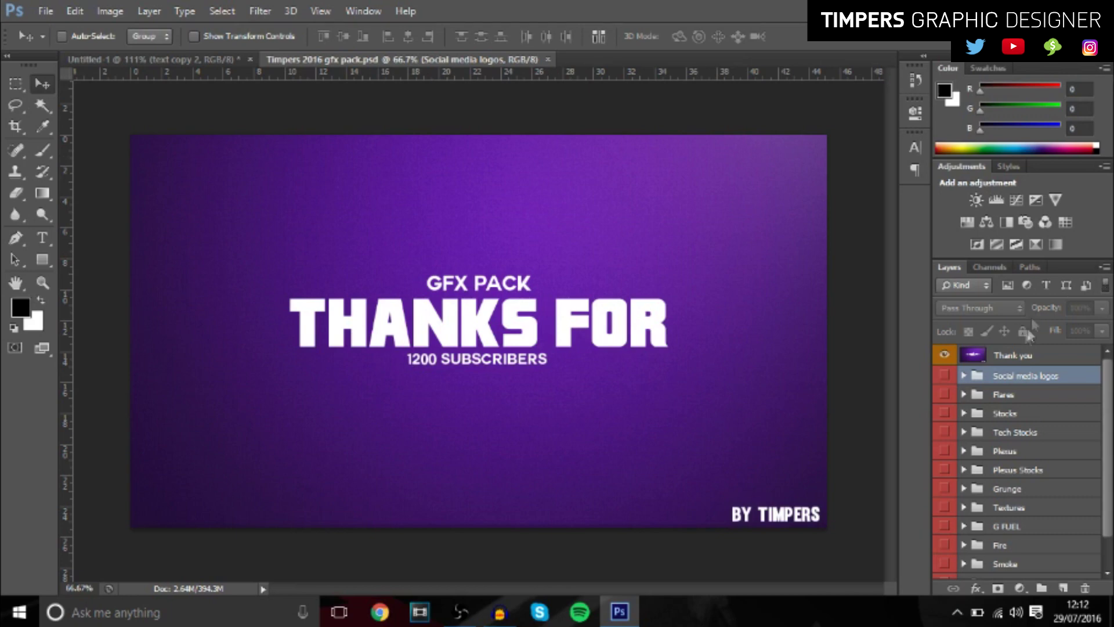
pyautogui.click(945, 355)
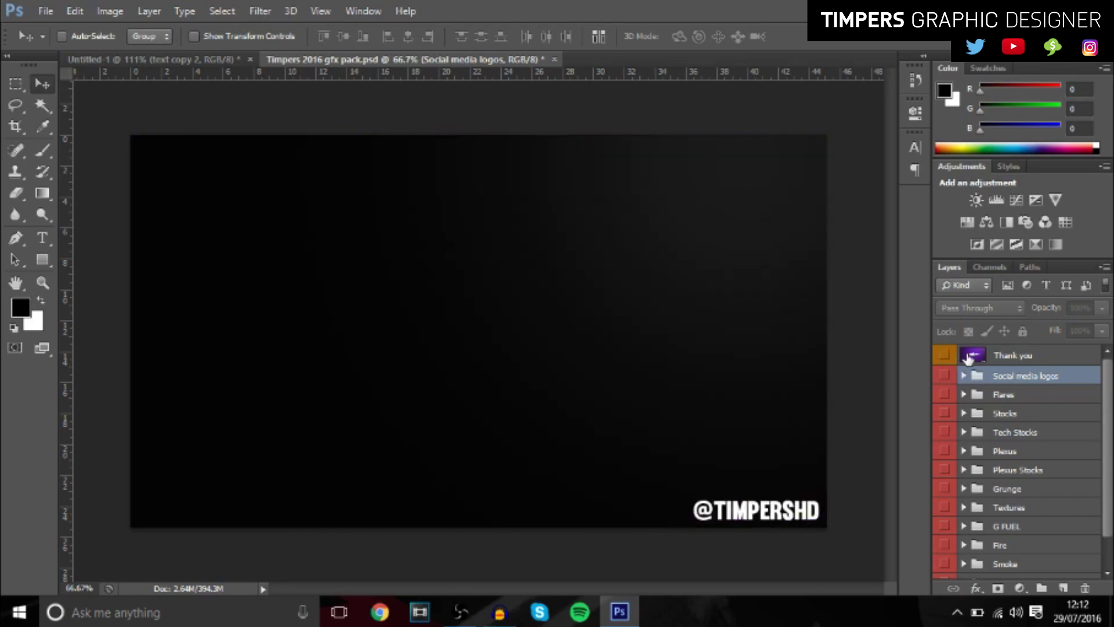
pyautogui.click(964, 470)
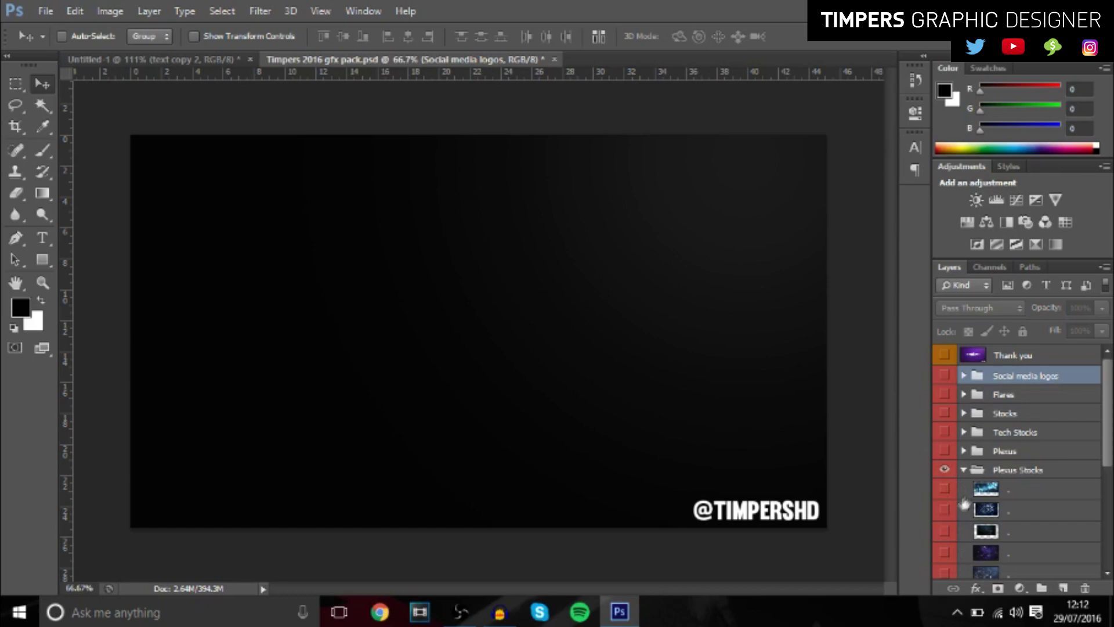
pyautogui.click(944, 489)
# - Move the plexus image into the TEXT document and shift its hue from cyan to purple
pyautogui.click(1022, 490)
pyautogui.moveTo(499, 302); pyautogui.dragTo(574, 348)
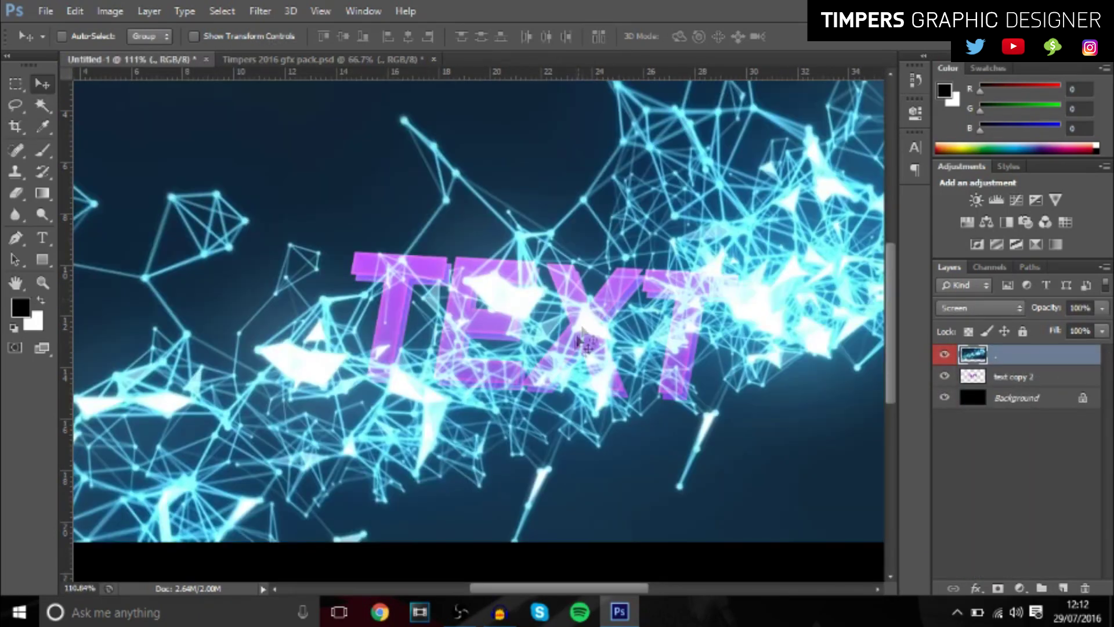
pyautogui.hotkey('ctrl', 'u')
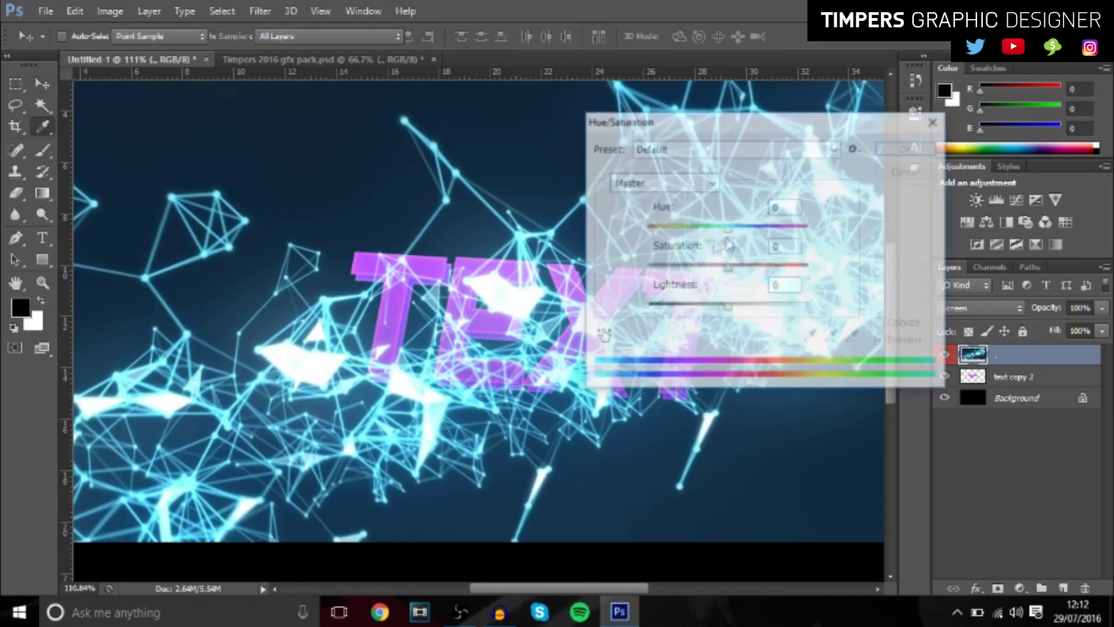
pyautogui.moveTo(732, 229); pyautogui.dragTo(779, 235)
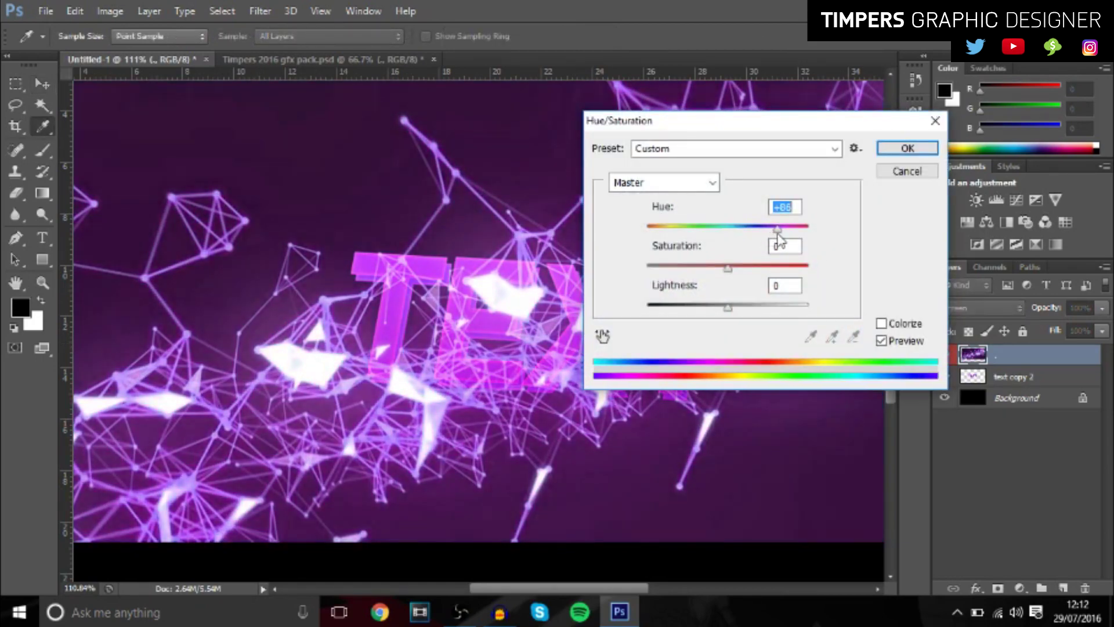
pyautogui.click(905, 149)
# - Clip the plexus layer to the TEXT
pyautogui.rightClick(1039, 357)
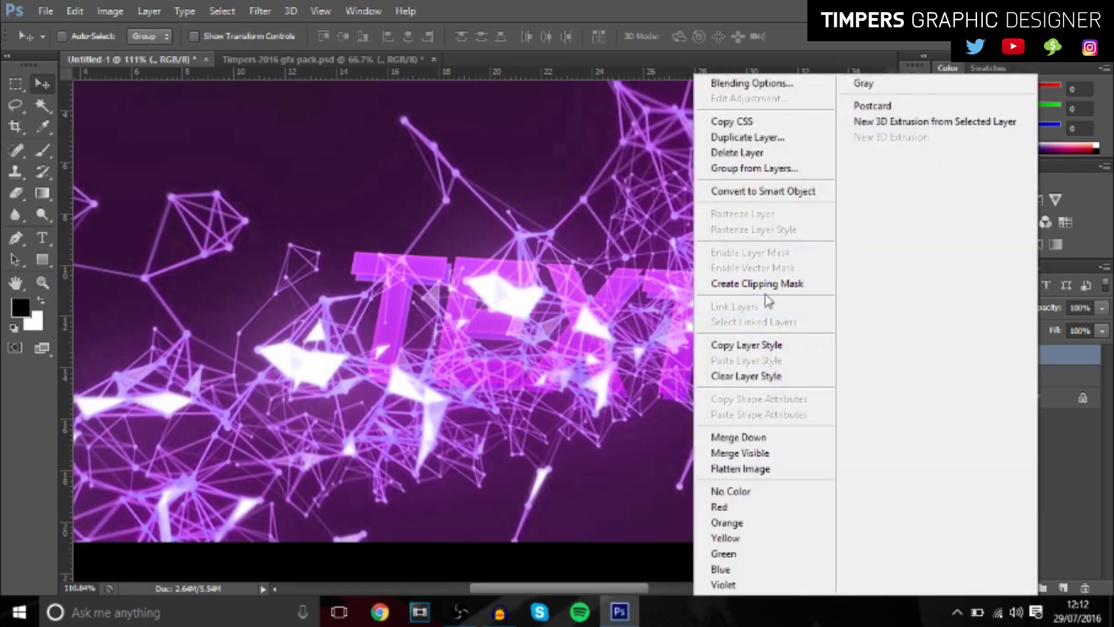
pyautogui.click(757, 283)
pyautogui.scroll(-2, 644, 308)
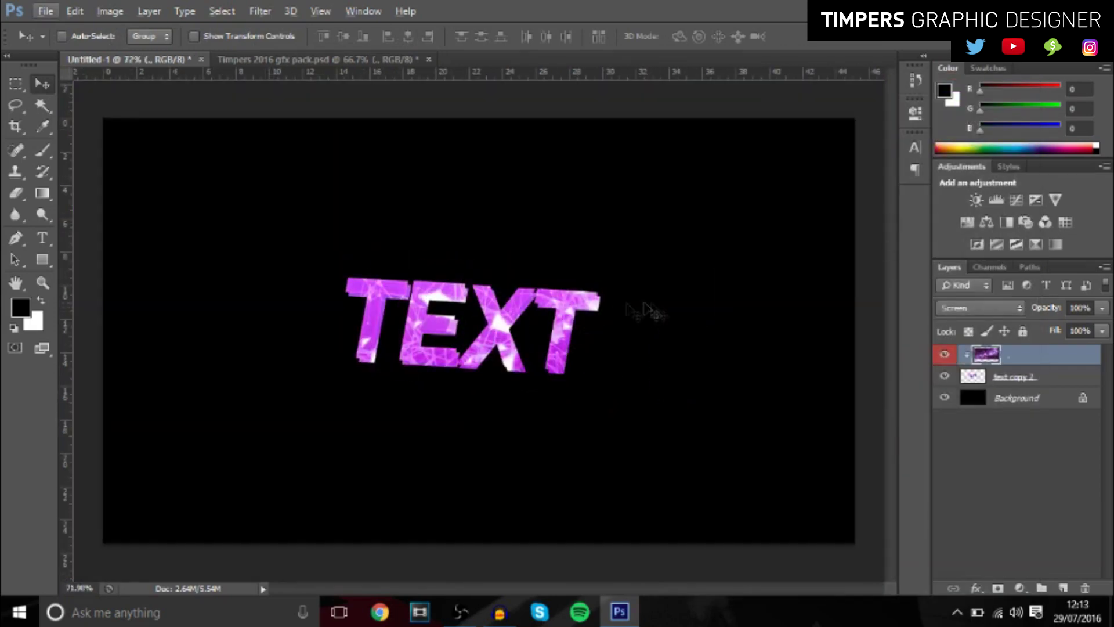
# - Rotate the plexus about 10° clockwise and scale it to roughly 71%
pyautogui.hotkey('ctrl', 't')
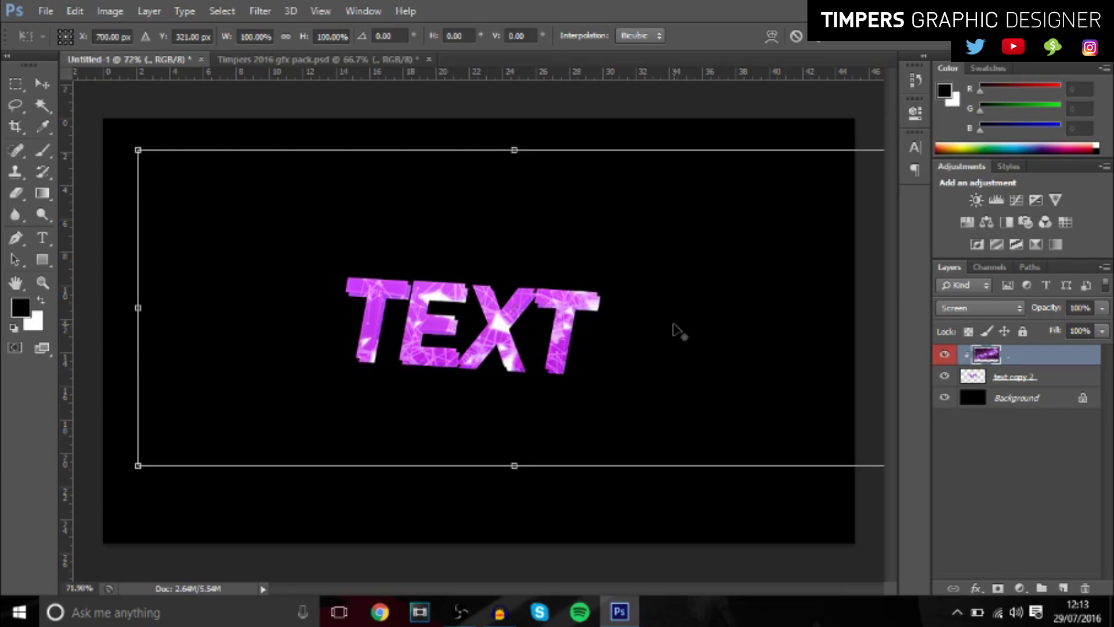
pyautogui.scroll(-2, 706, 363)
pyautogui.moveTo(706, 363); pyautogui.dragTo(630, 298)
pyautogui.press('Return')
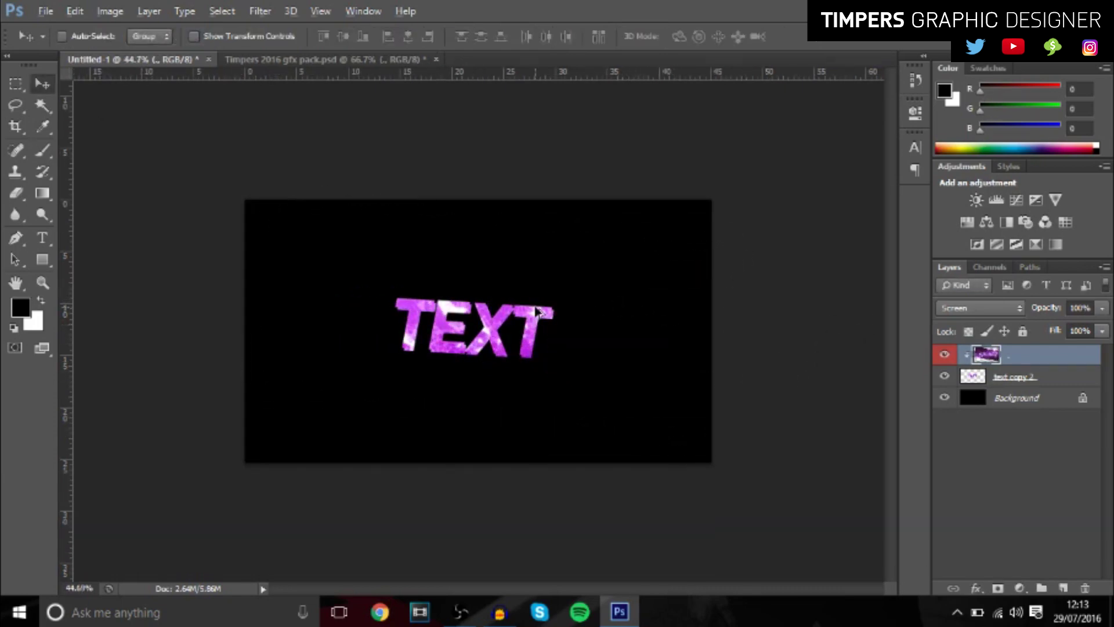
pyautogui.scroll(1, 537, 311)
pyautogui.hotkey('ctrl', 't')
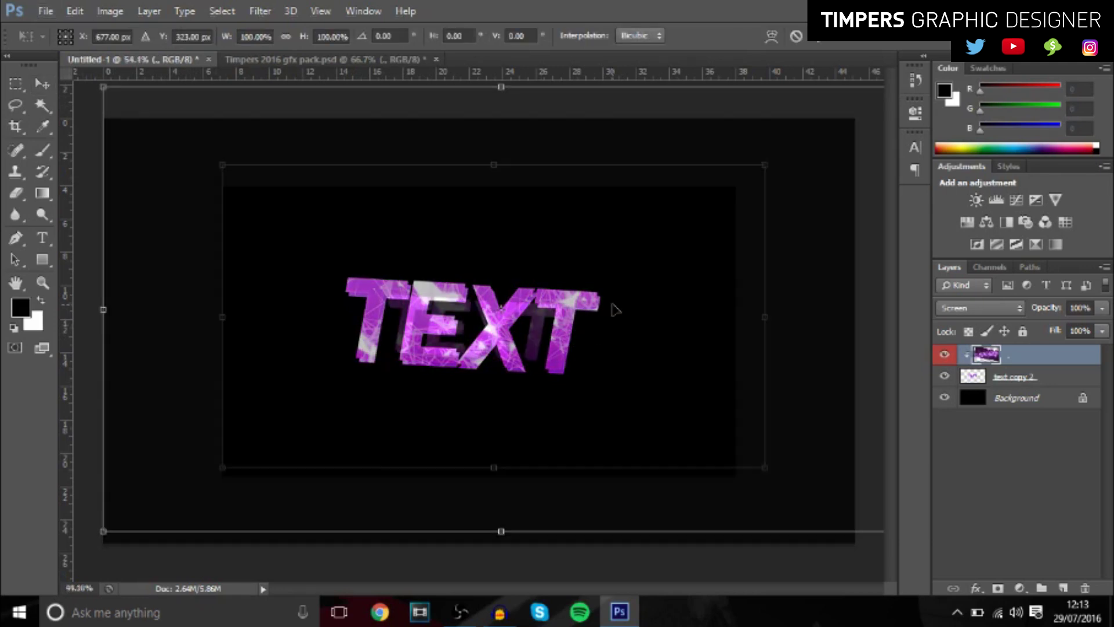
pyautogui.scroll(-1, 617, 310)
pyautogui.moveTo(738, 177); pyautogui.dragTo(660, 224)
pyautogui.moveTo(629, 259); pyautogui.dragTo(615, 266)
pyautogui.press('Return')
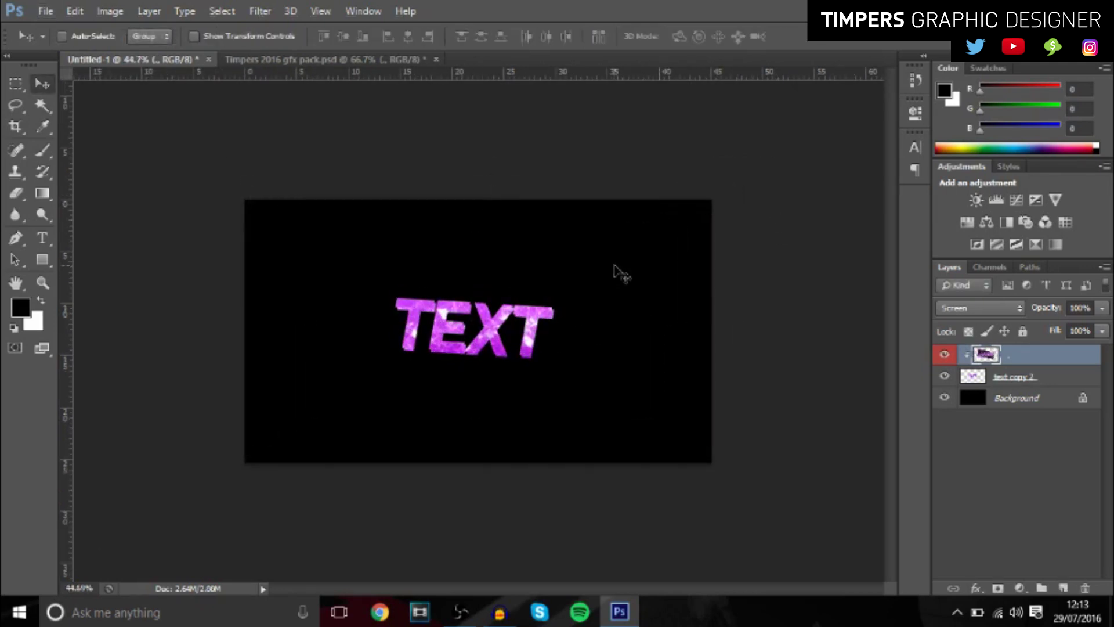
# - Set the plexus layer to Soft Light blending at 78% opacity
pyautogui.scroll(5, 470, 341)
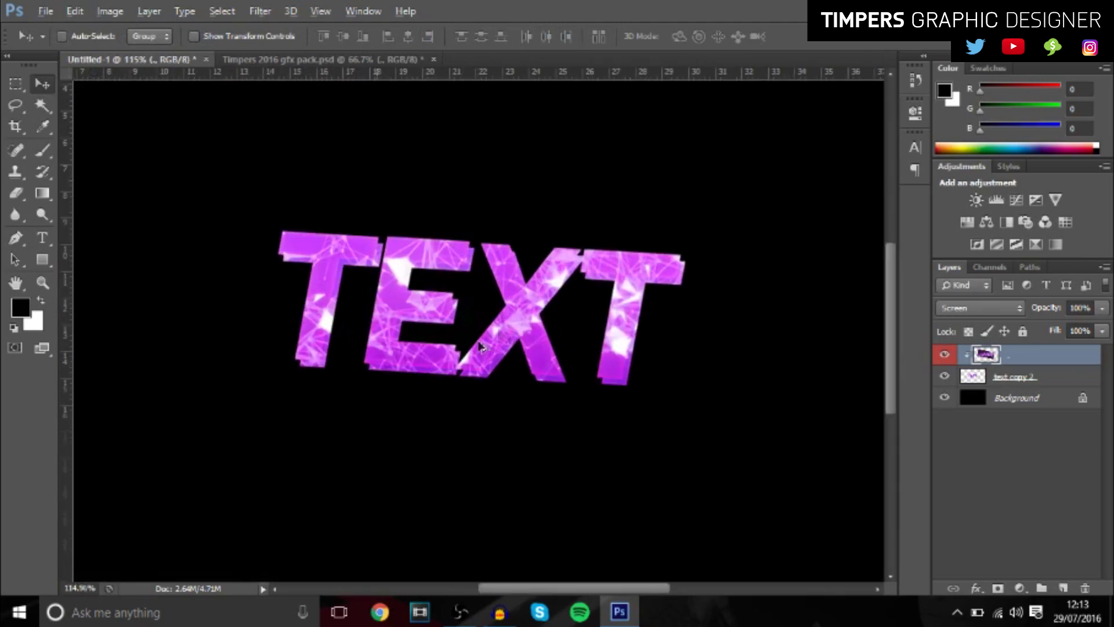
pyautogui.click(966, 311)
pyautogui.click(973, 138)
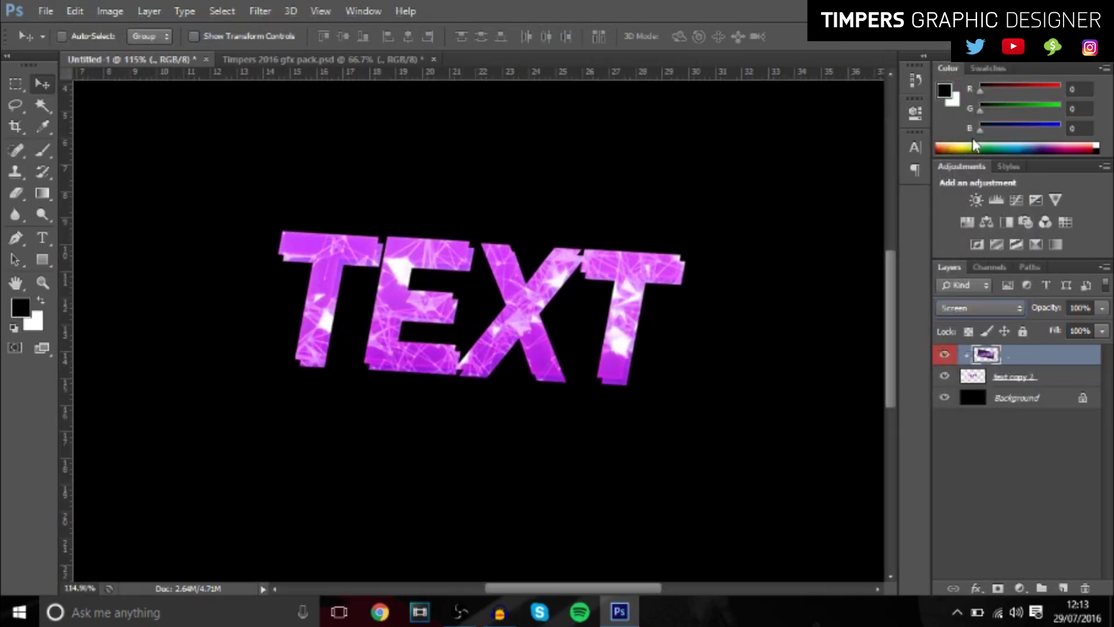
pyautogui.press('Down')
pyautogui.press('Down')
pyautogui.press('Down')
pyautogui.press('Down')
pyautogui.press('Down')
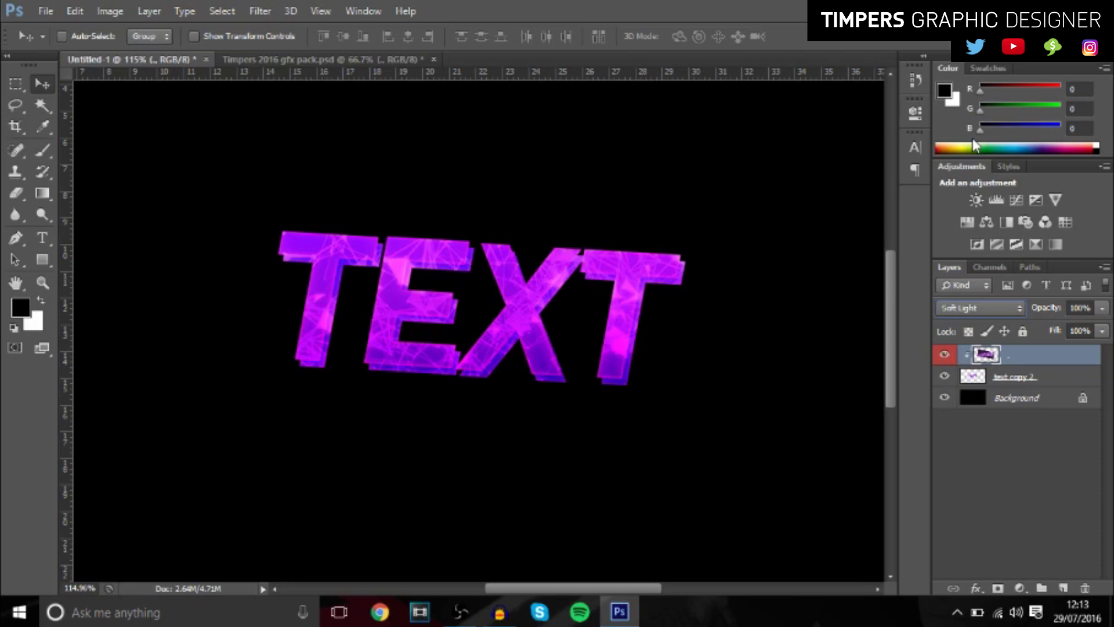
pyautogui.press('Up')
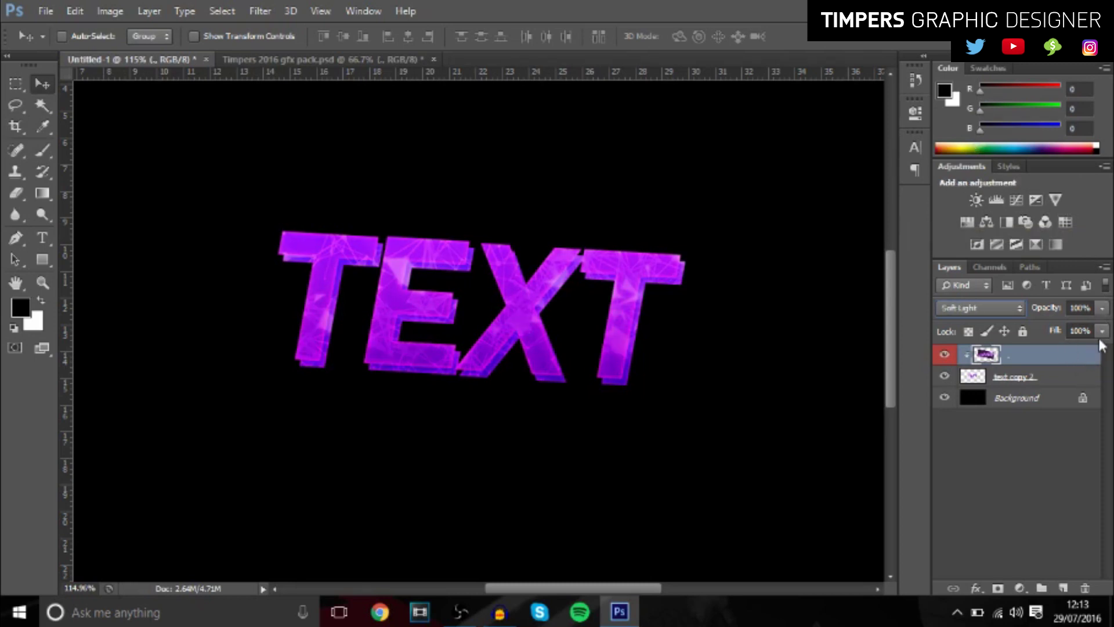
pyautogui.click(1103, 309)
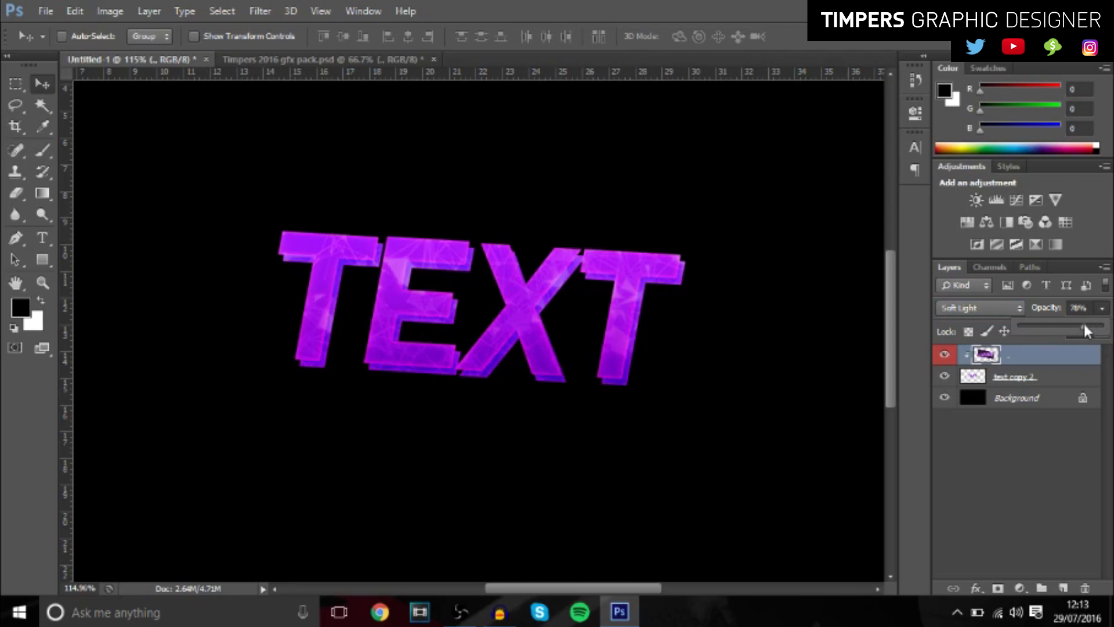
# - Merge the plexus and text layers, then add a new Layer 1 clipped to the TEXT
pyautogui.keyDown('shift'); pyautogui.click(1029, 378); pyautogui.keyUp('shift')
pyautogui.hotkey('ctrl', 'e')
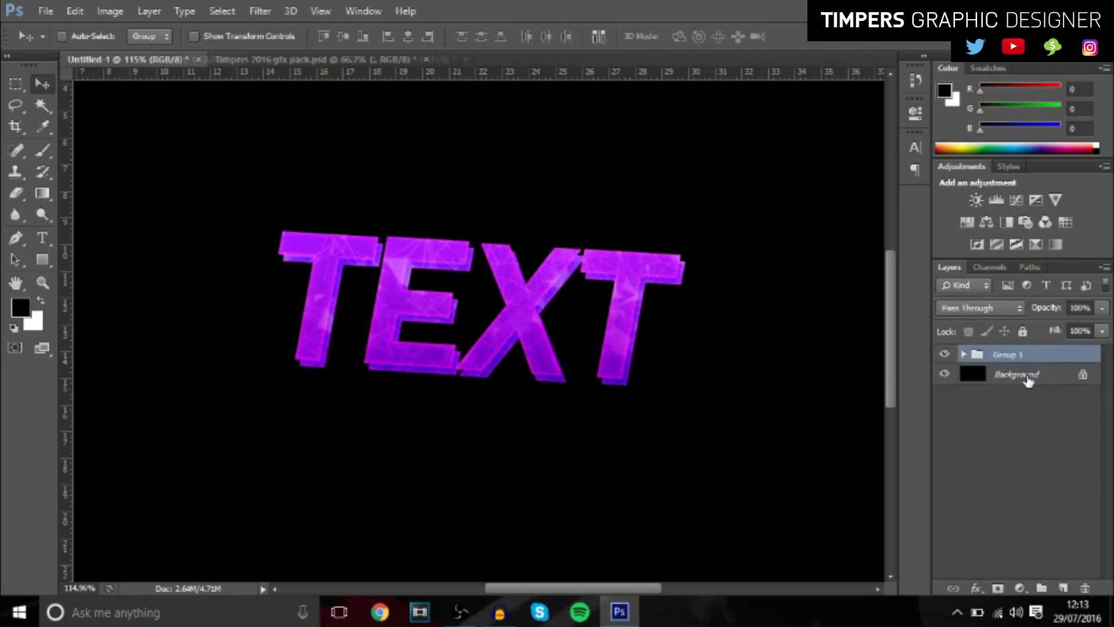
pyautogui.click(1069, 590)
pyautogui.rightClick(1039, 353)
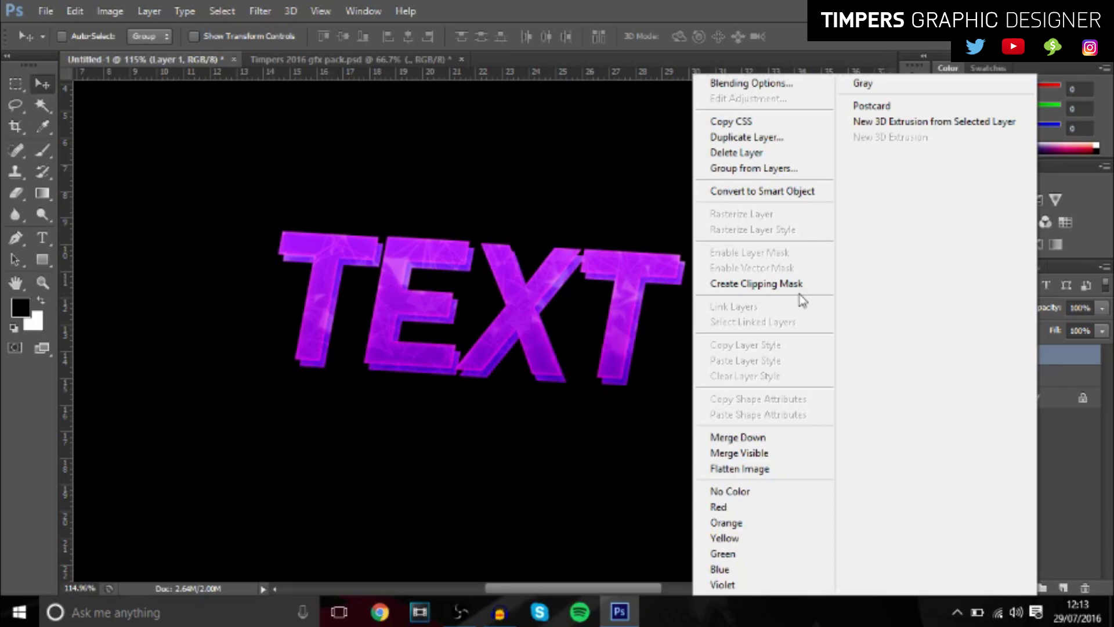
pyautogui.click(796, 284)
# - Paint a soft white glow on the T's top-left with a 250 px brush
pyautogui.click(42, 150)
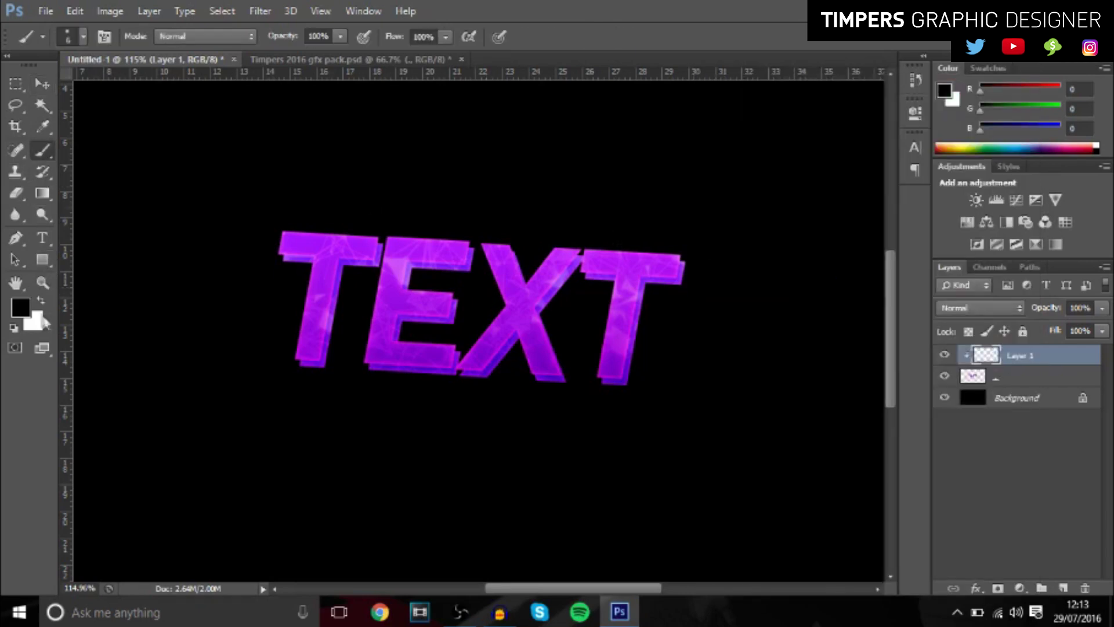
pyautogui.click(41, 300)
pyautogui.scroll(-3, 378, 335)
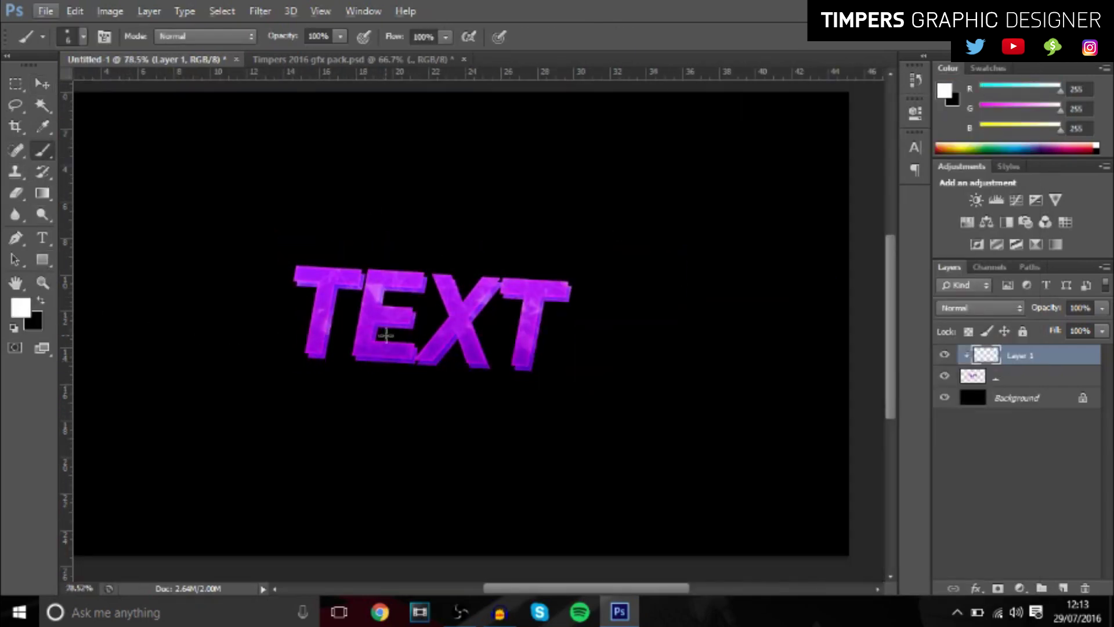
pyautogui.press(']')
pyautogui.press(']')
pyautogui.press(']')
pyautogui.press(']')
pyautogui.press(']')
pyautogui.press(']')
pyautogui.press(']')
pyautogui.press(']')
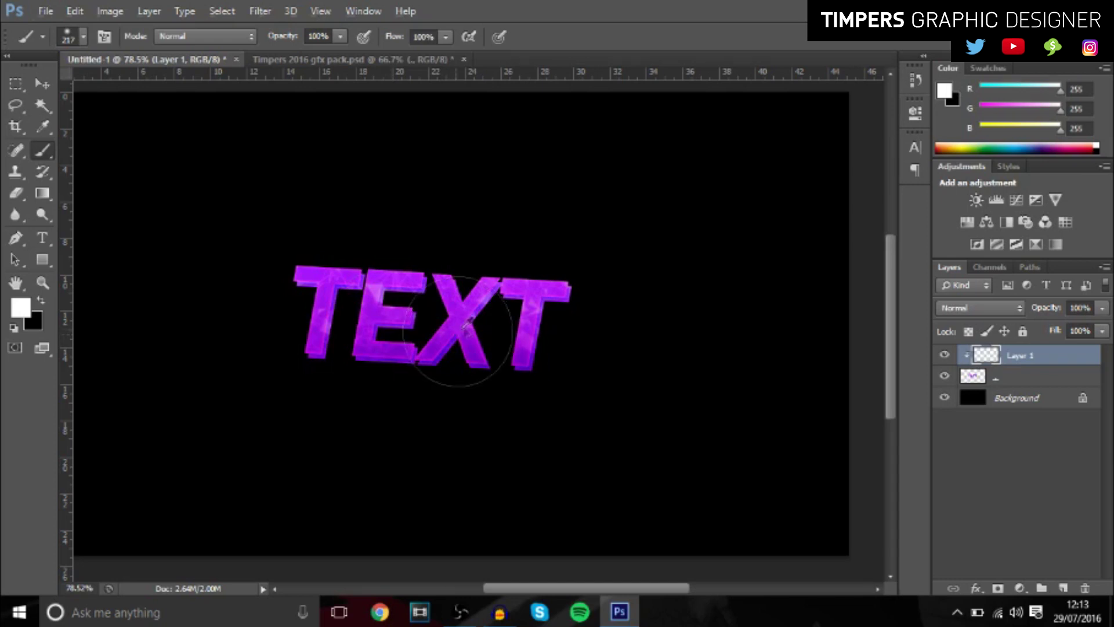
pyautogui.keyDown('alt'); pyautogui.rightClick(458, 331); pyautogui.keyUp('alt')
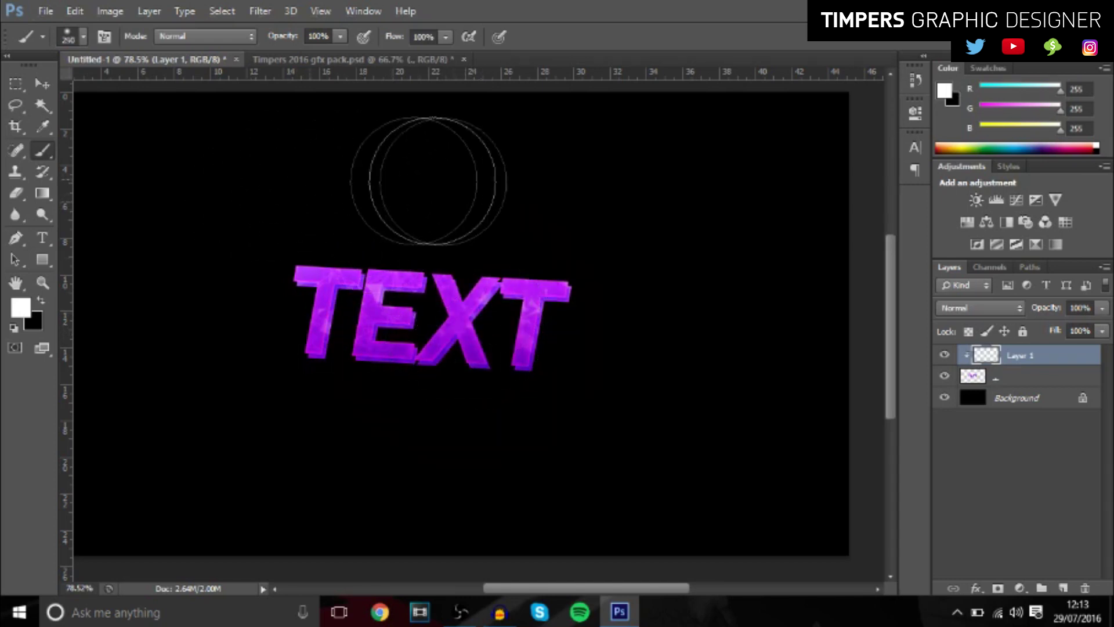
pyautogui.moveTo(294, 209); pyautogui.dragTo(284, 249)
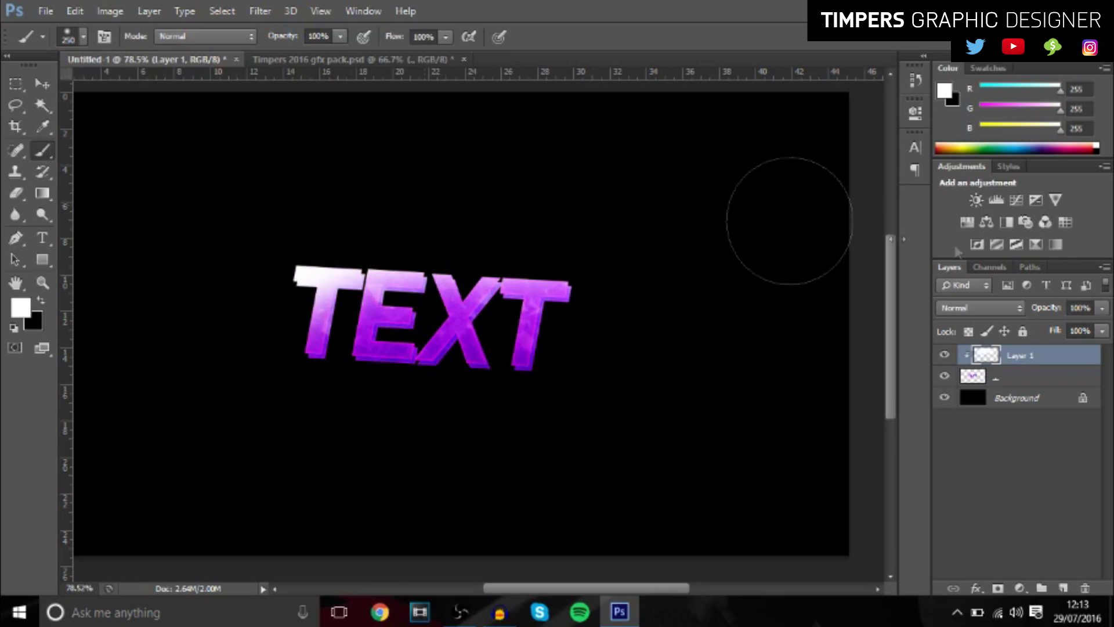
# - Set Layer 1 to Overlay blending at 42% opacity
pyautogui.click(986, 308)
pyautogui.click(970, 210)
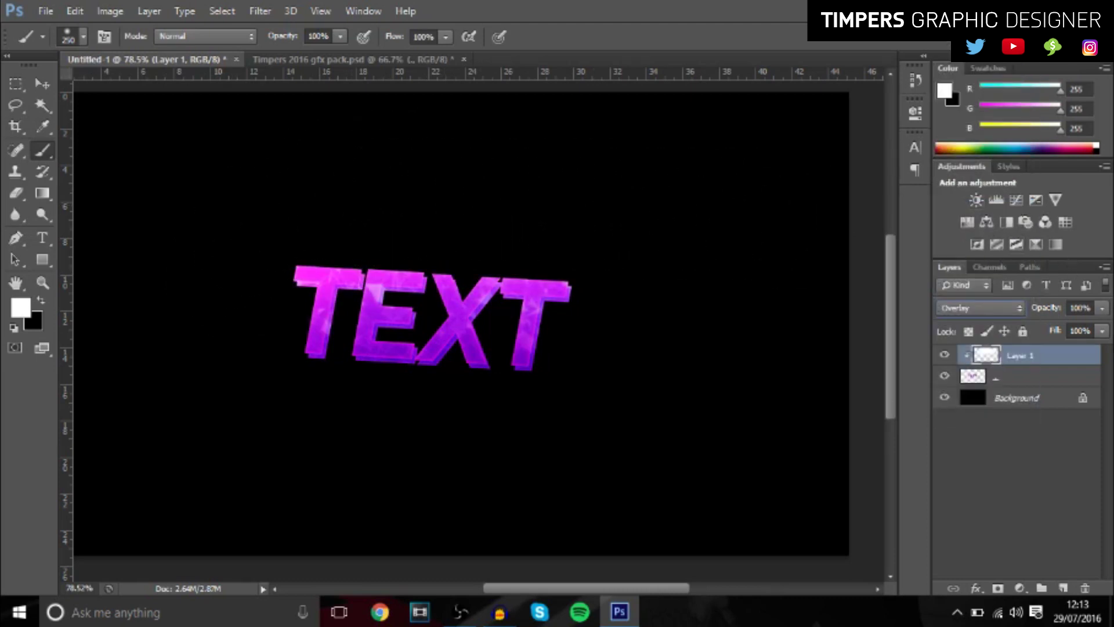
pyautogui.click(1102, 331)
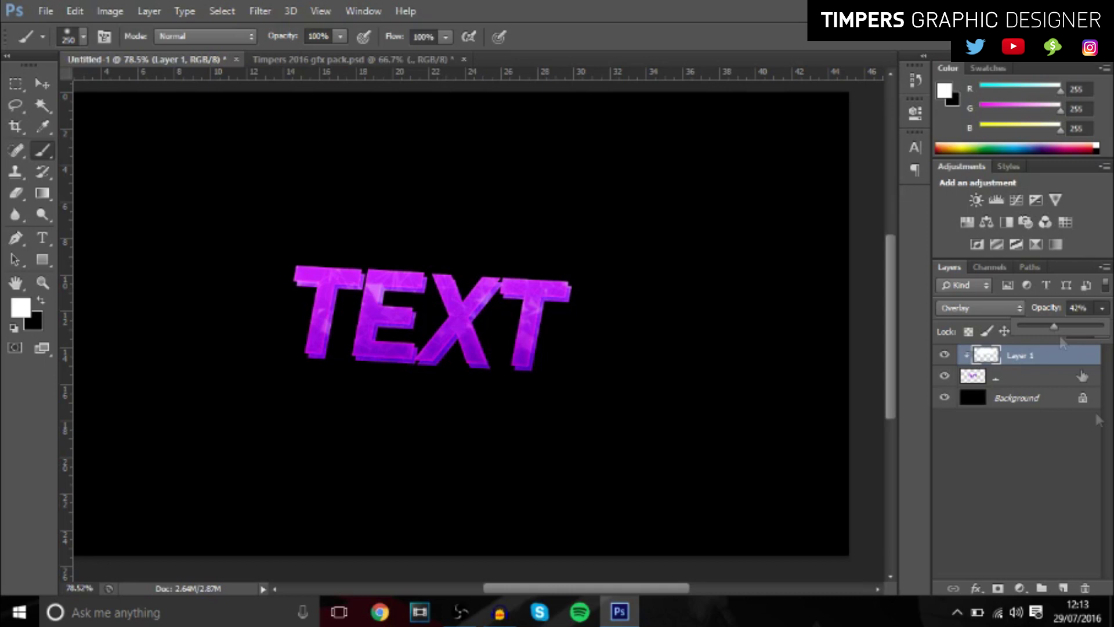
# - Add a clipped layer, paint black on the letter bottoms, and set Soft Light at 43%
pyautogui.click(1063, 588)
pyautogui.rightClick(1031, 355)
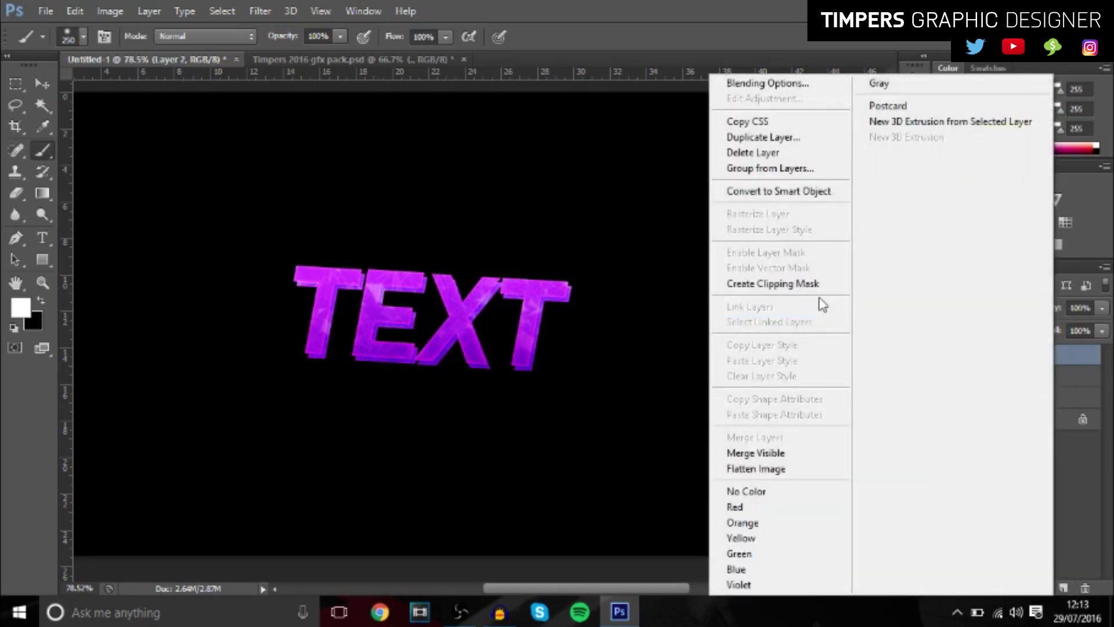
pyautogui.click(801, 283)
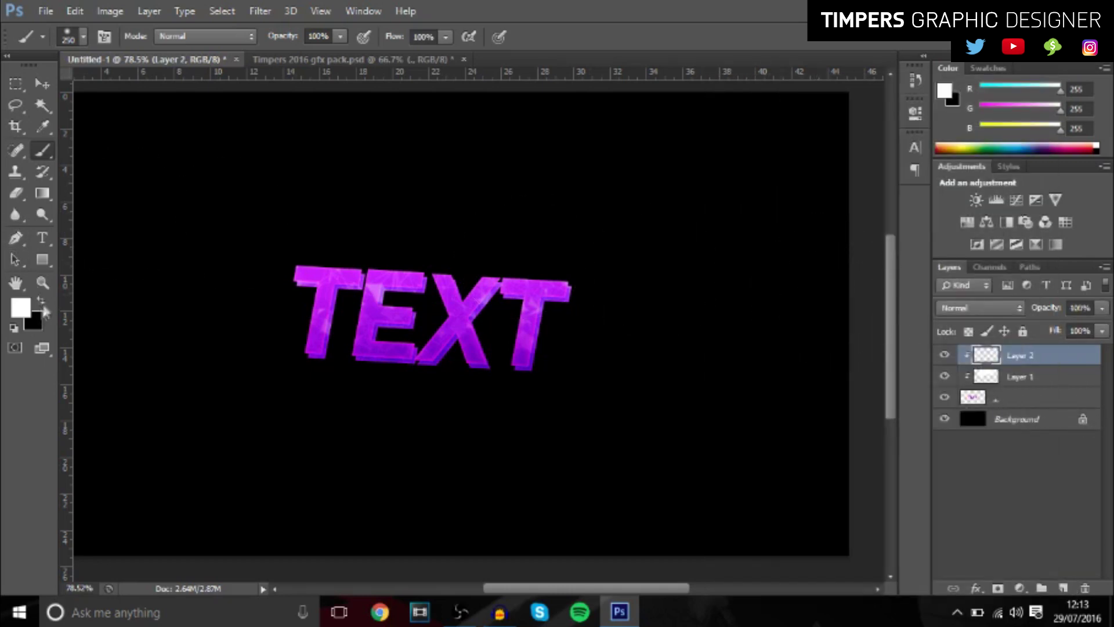
pyautogui.click(42, 301)
pyautogui.moveTo(547, 410)
pyautogui.mouseDown()
pyautogui.moveTo(348, 427)
pyautogui.moveTo(617, 386)
pyautogui.mouseUp()
pyautogui.click(986, 308)
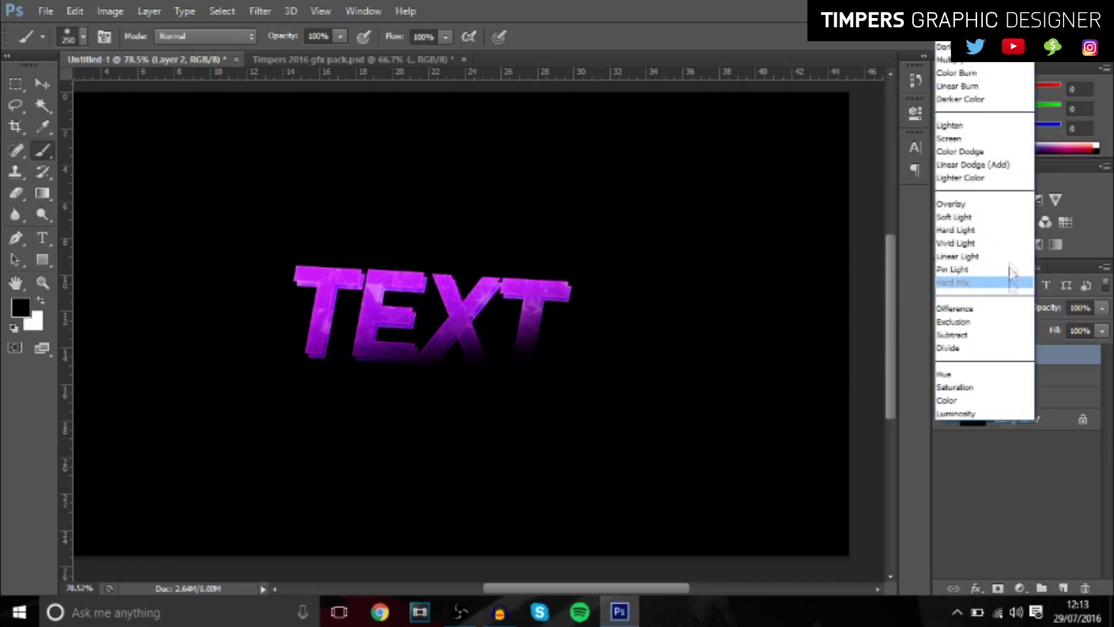
pyautogui.click(1002, 218)
pyautogui.moveTo(1101, 308); pyautogui.dragTo(1054, 325)
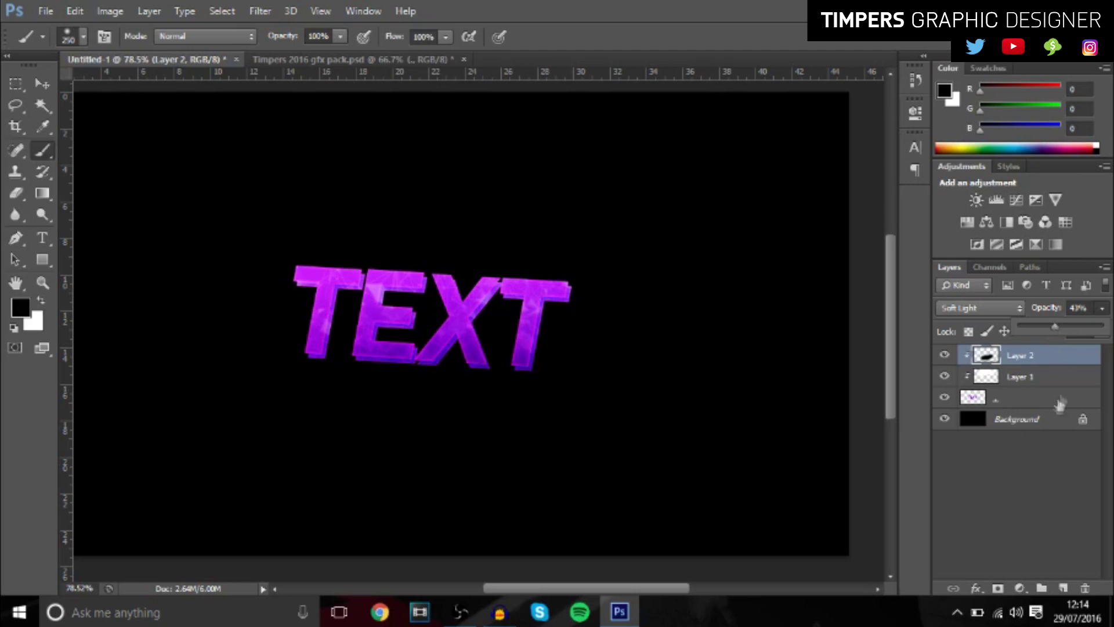
# - Group and merge the shading, texture and text layers, then add a new clipped layer
pyautogui.click(1025, 406)
pyautogui.keyDown('shift'); pyautogui.click(1025, 406); pyautogui.keyUp('shift')
pyautogui.hotkey('ctrl', 'g')
pyautogui.hotkey('ctrl', 'e')
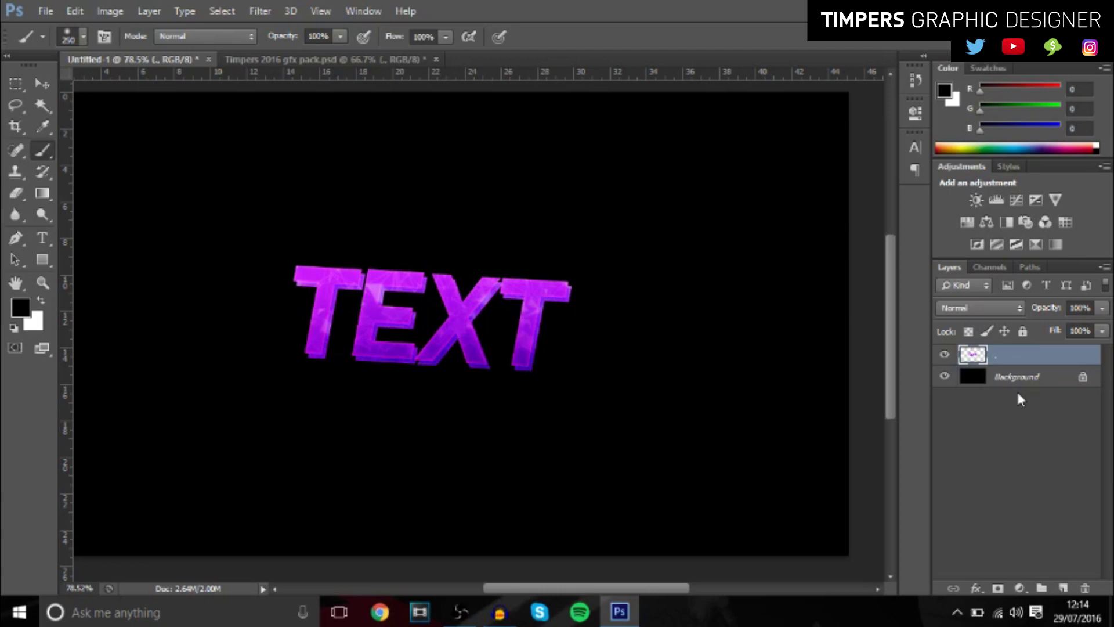
pyautogui.click(1063, 589)
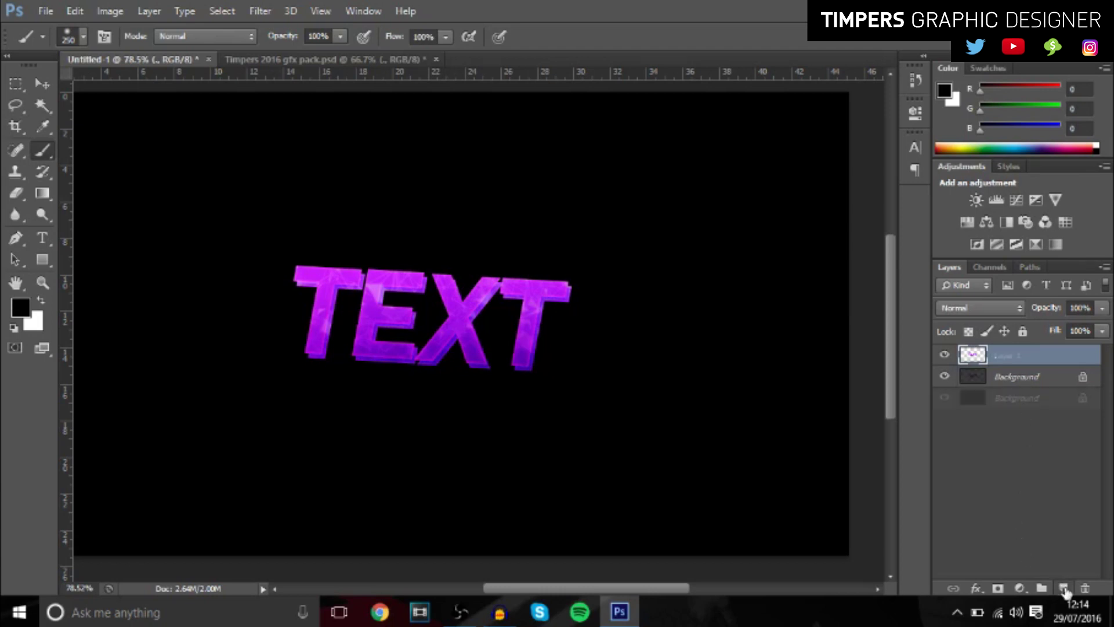
pyautogui.rightClick(1047, 350)
pyautogui.click(803, 286)
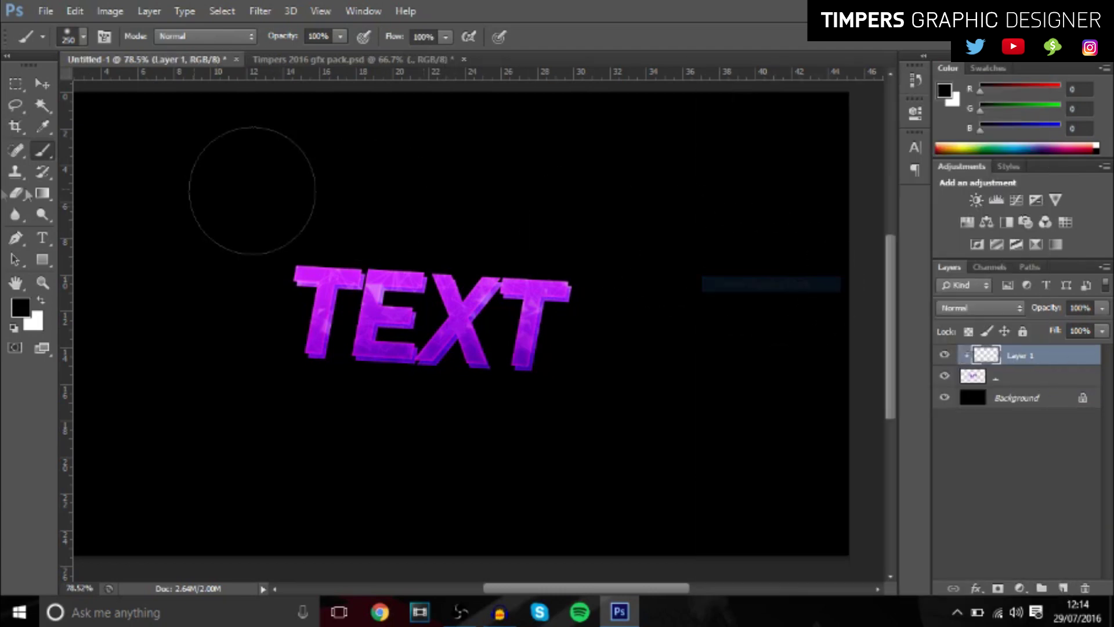
# - Draw a closed Pen path over the top half of the TEXT
pyautogui.click(21, 246)
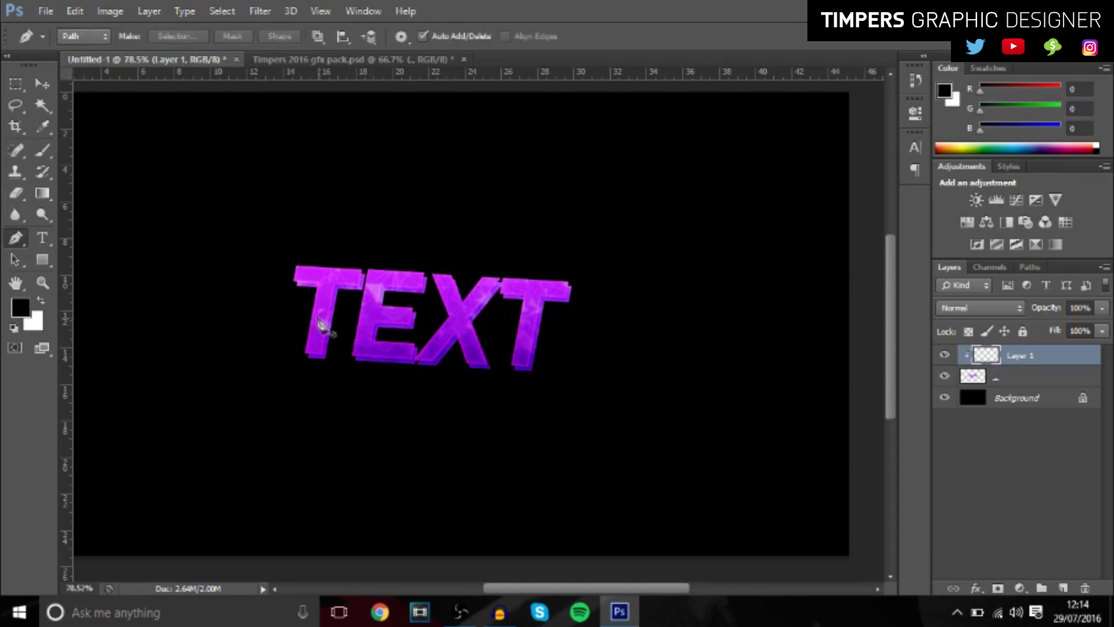
pyautogui.click(289, 310)
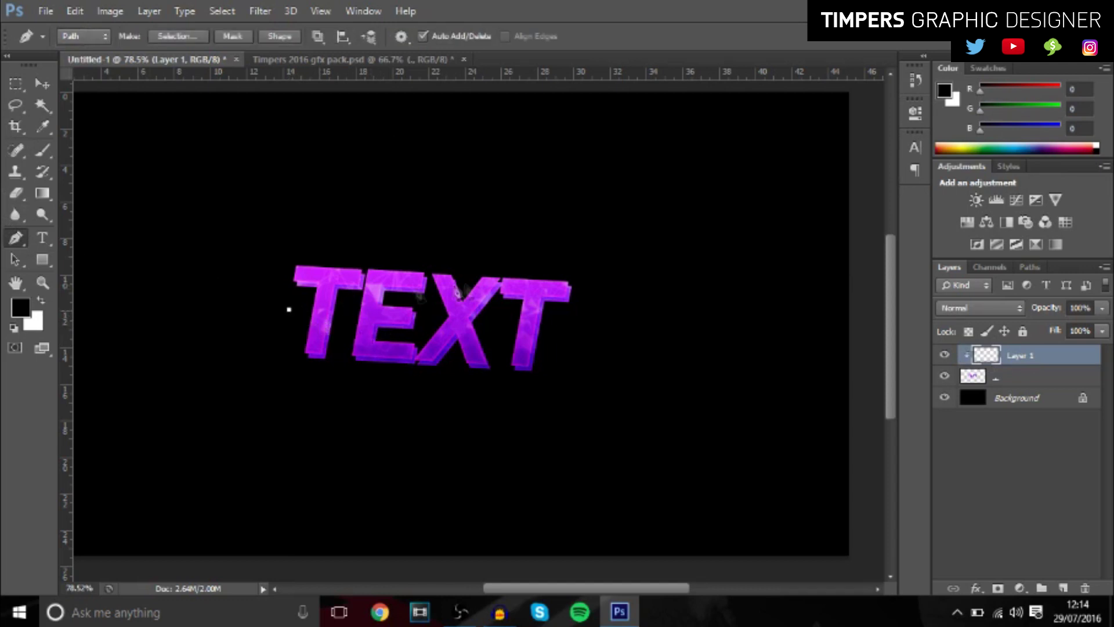
pyautogui.click(645, 267)
pyautogui.hotkey('ctrl', 'z')
pyautogui.click(616, 283)
pyautogui.click(375, 235)
pyautogui.click(260, 244)
pyautogui.click(290, 310)
# - Fill the path with White and hide the path outline
pyautogui.rightClick(331, 220)
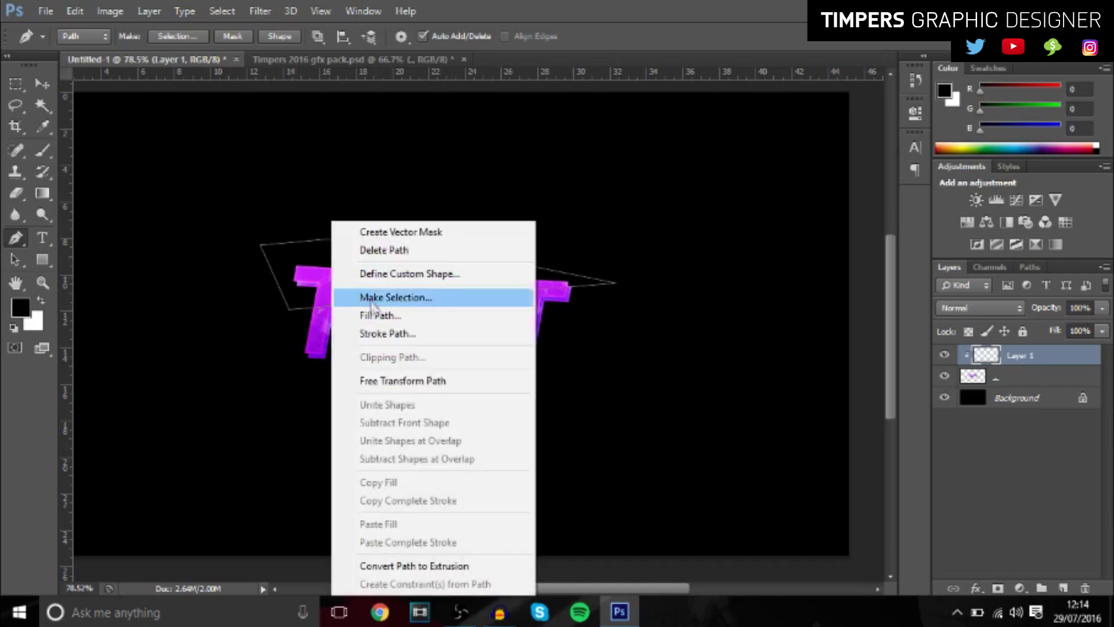
pyautogui.click(473, 315)
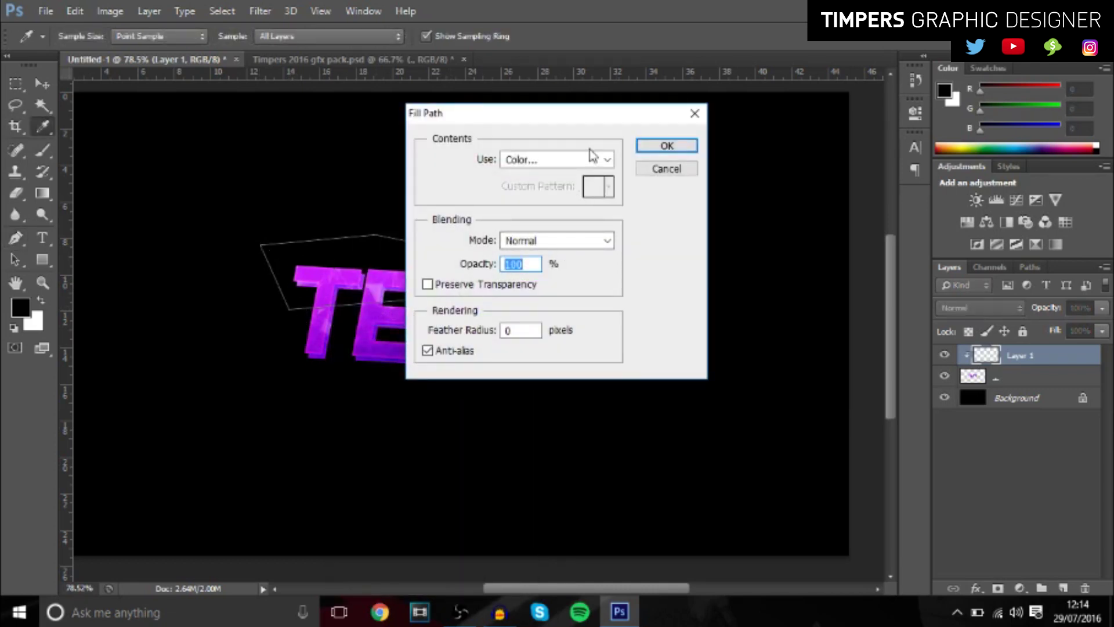
pyautogui.click(592, 157)
pyautogui.click(516, 309)
pyautogui.press('Return')
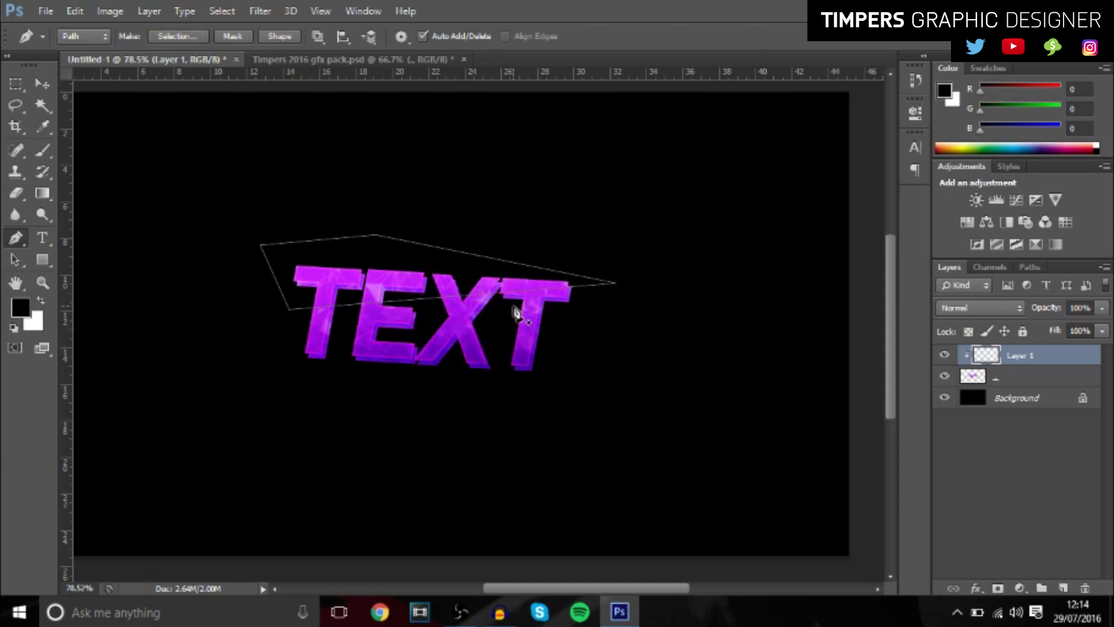
pyautogui.press('Escape')
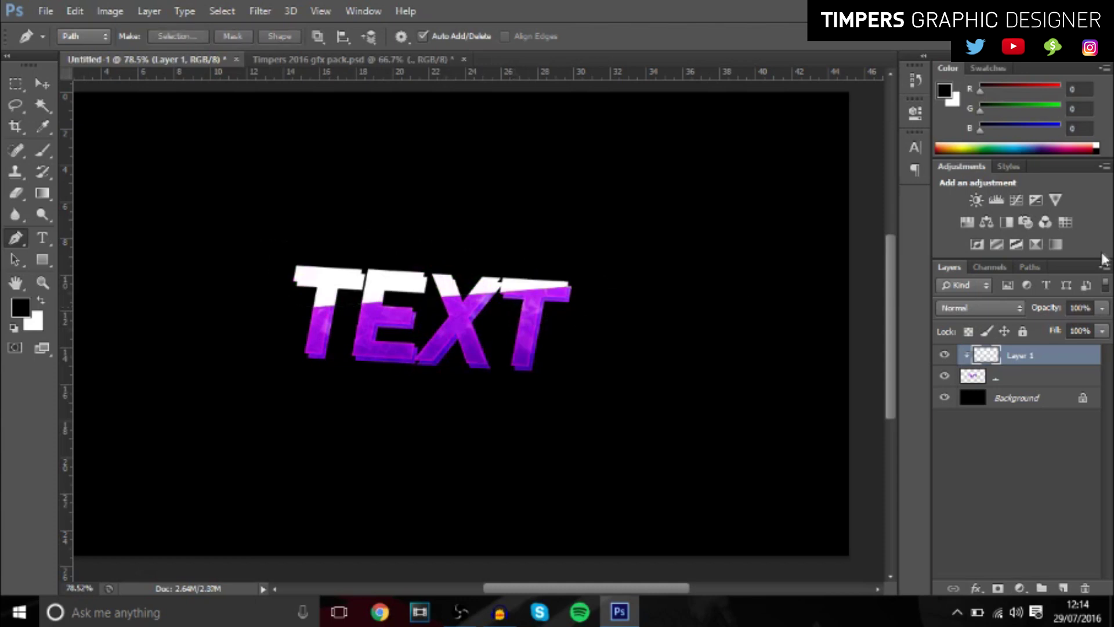
# - Set the white shine layer to Overlay at about 50% opacity
pyautogui.click(984, 308)
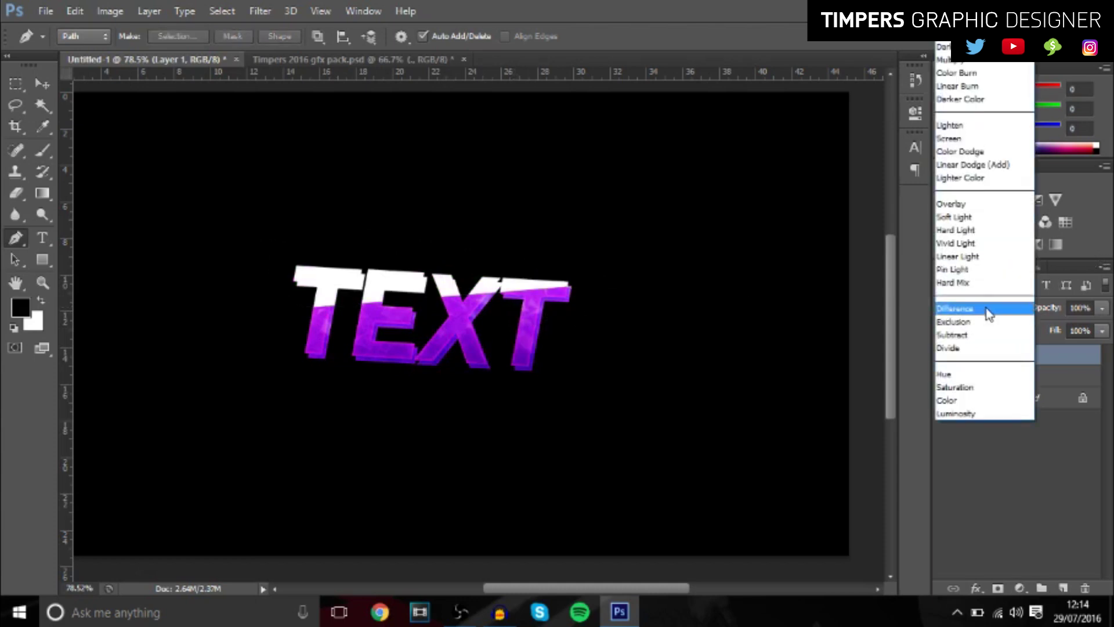
pyautogui.click(973, 206)
pyautogui.click(1102, 308)
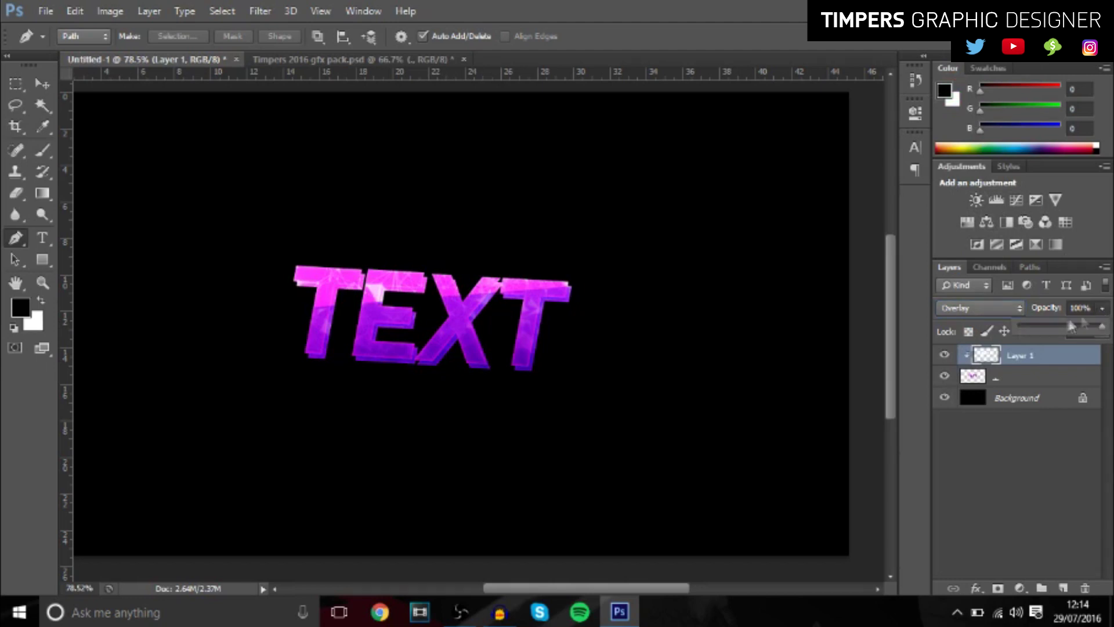
pyautogui.click(1052, 326)
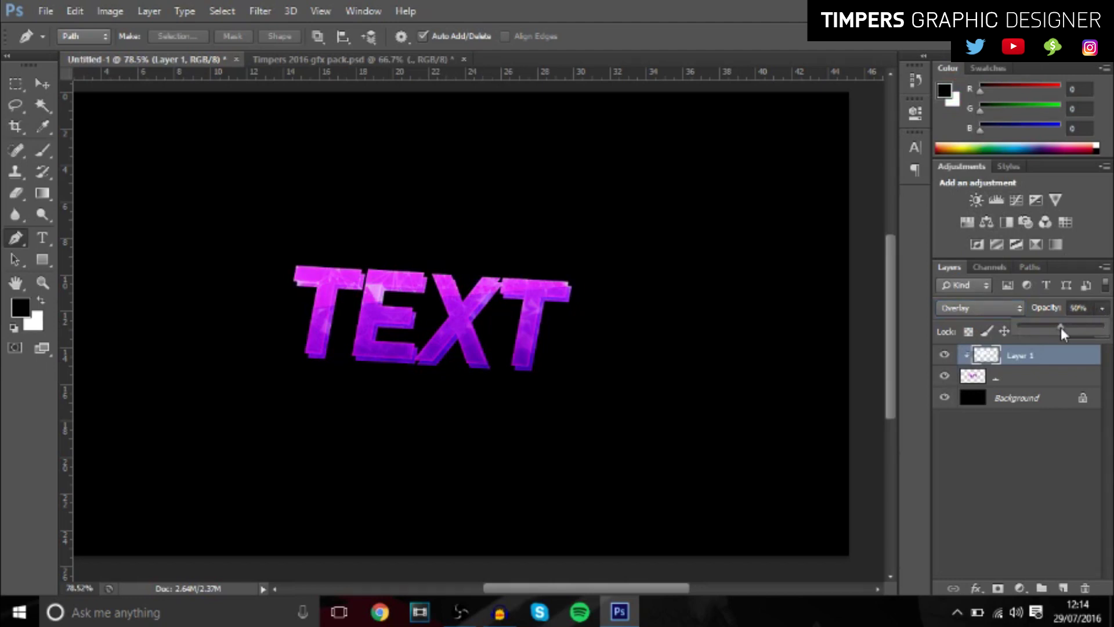
# - Select the shine and text layers, group them, and merge into one layer
pyautogui.click(33, 78)
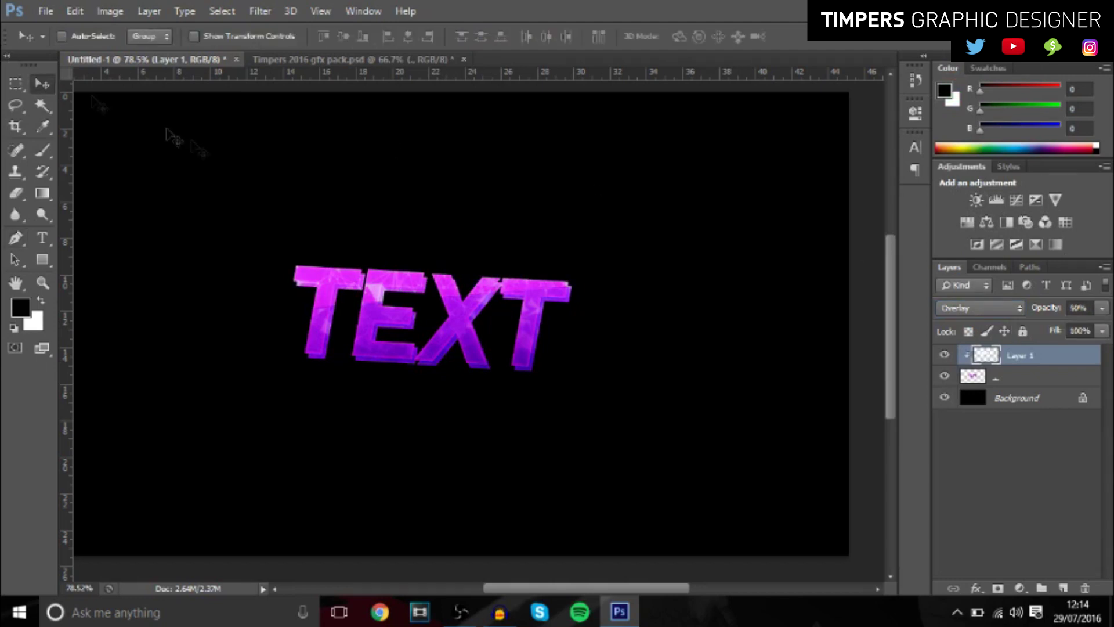
pyautogui.keyDown('shift'); pyautogui.click(1027, 384); pyautogui.keyUp('shift')
pyautogui.hotkey('ctrl', 'g')
pyautogui.hotkey('ctrl', 'e')
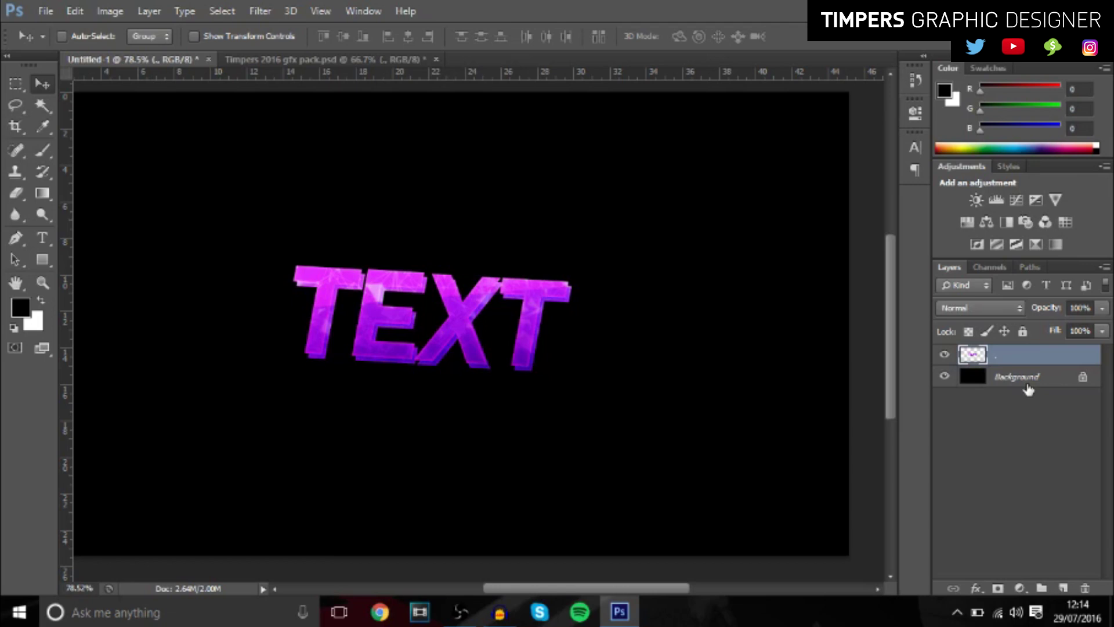
# - Duplicate the text layer and preview a Mosaic filter with 7-square cells on the copy
pyautogui.press('j')
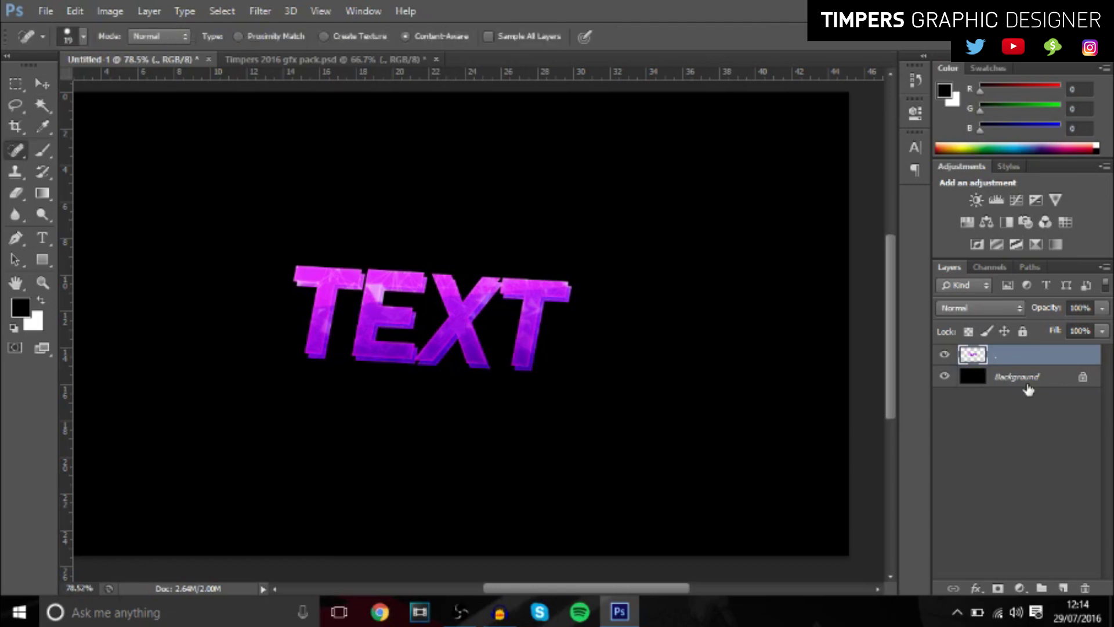
pyautogui.hotkey('ctrl', 'j')
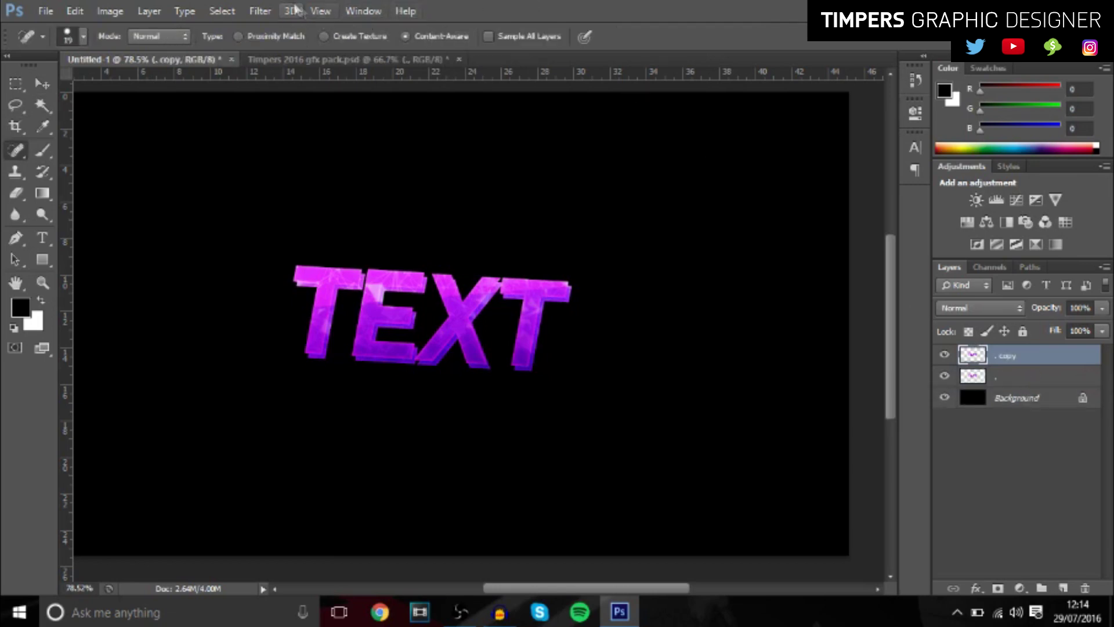
pyautogui.click(264, 10)
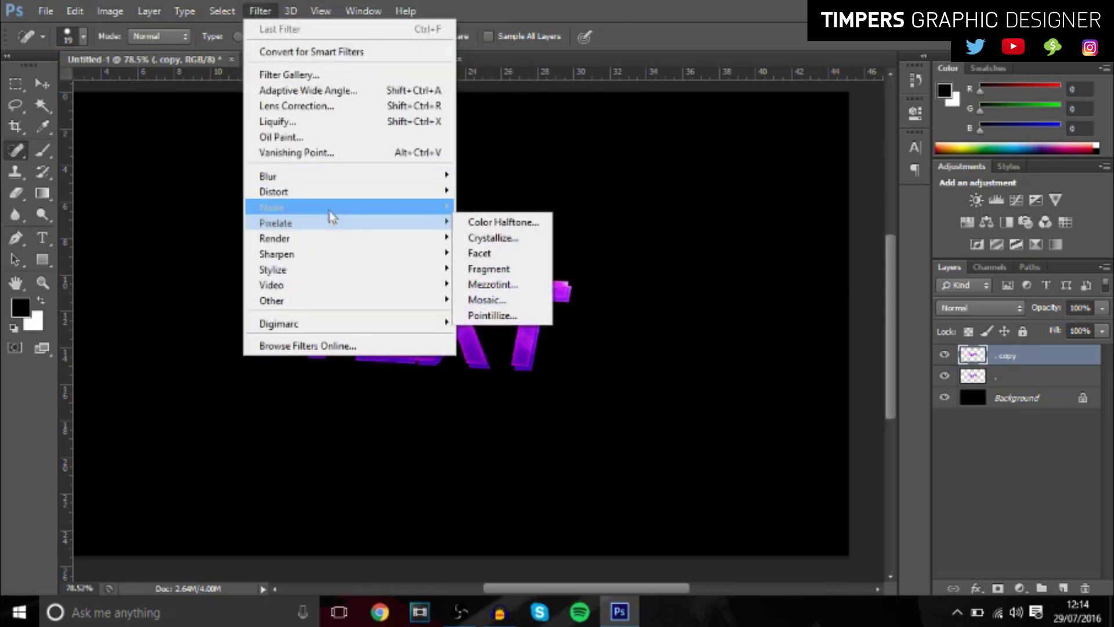
pyautogui.moveTo(328, 203)
pyautogui.moveTo(331, 223)
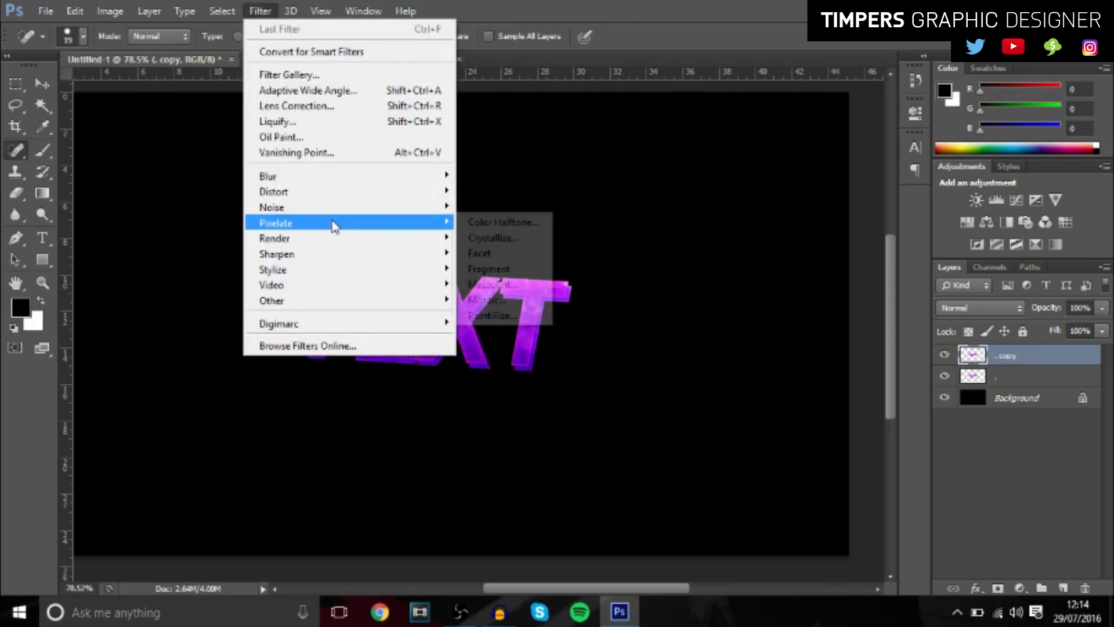
pyautogui.click(487, 300)
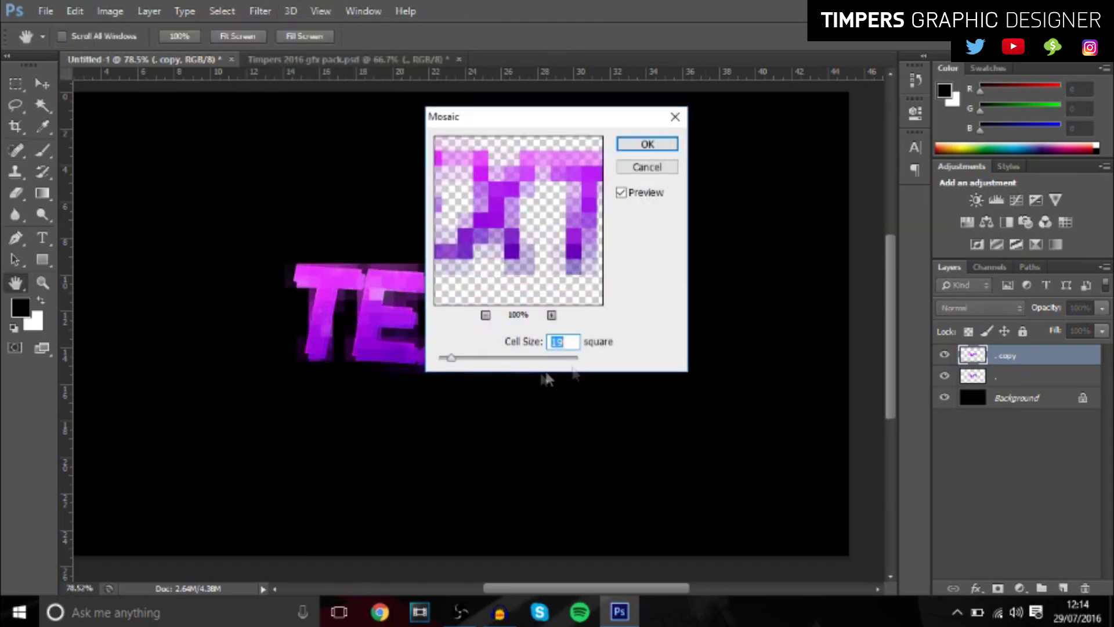
pyautogui.moveTo(447, 360); pyautogui.dragTo(442, 360)
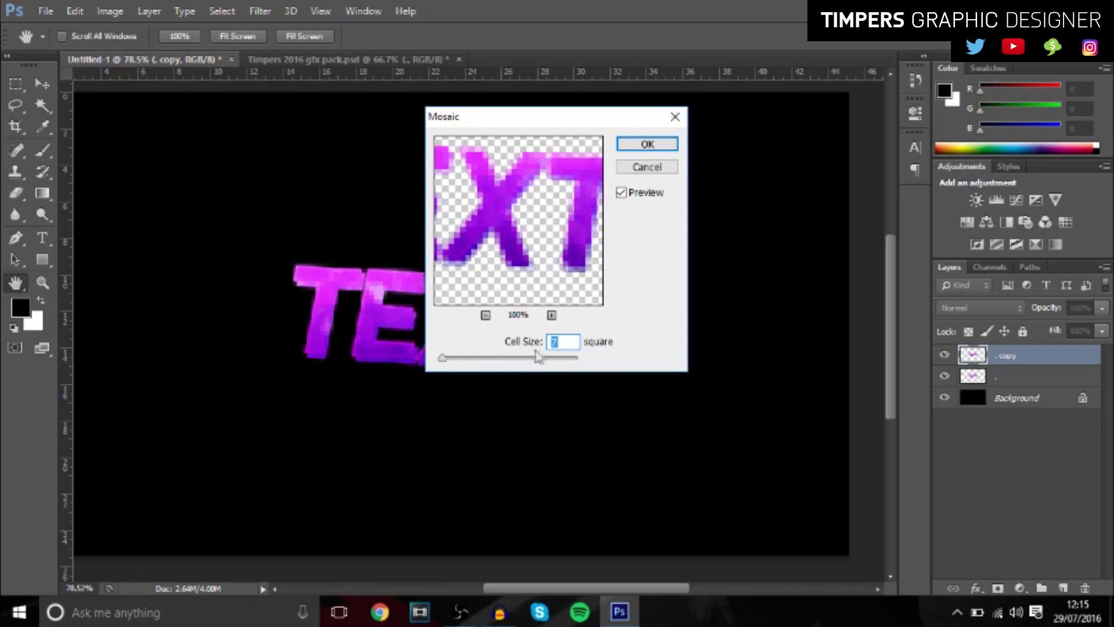
# - Apply the mosaic and set the copy layer's opacity to 54%
pyautogui.click(636, 144)
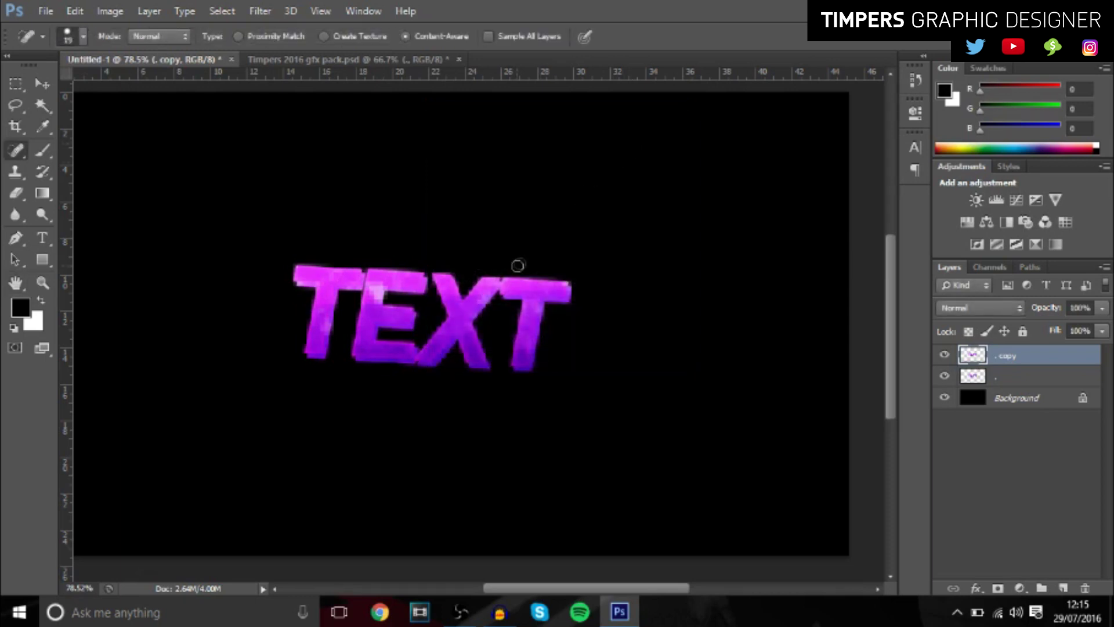
pyautogui.scroll(3, 298, 343)
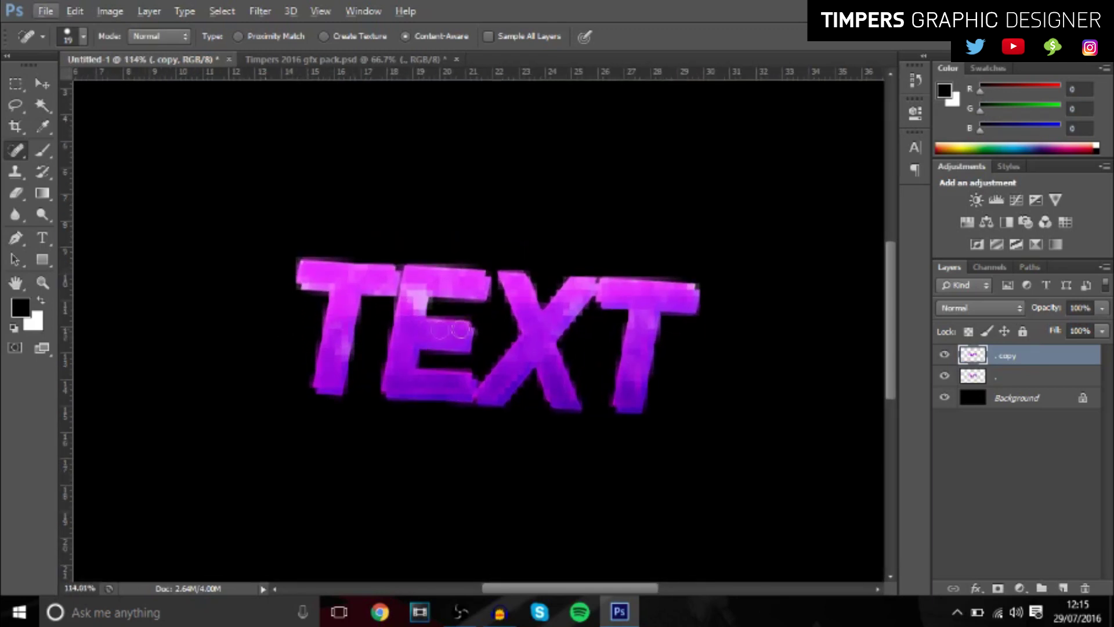
pyautogui.click(271, 12)
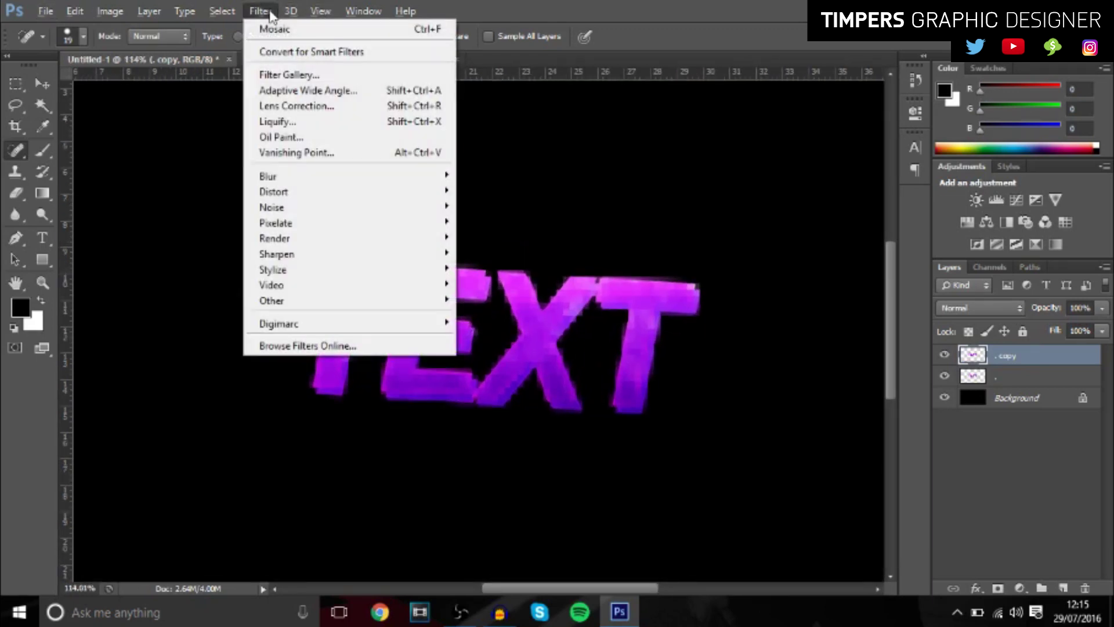
pyautogui.click(271, 12)
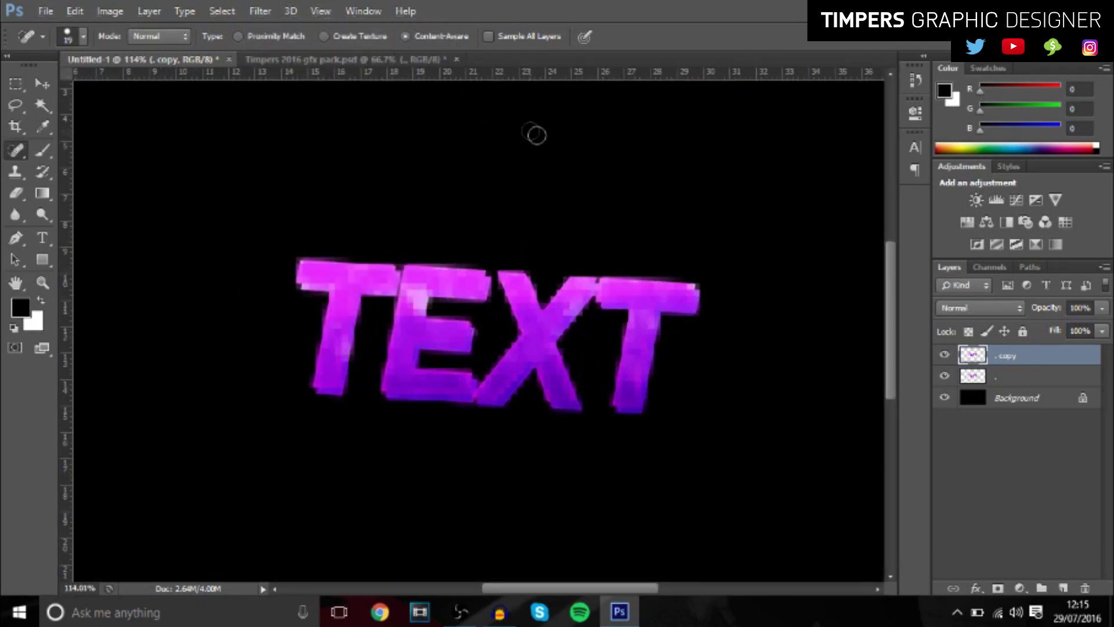
pyautogui.click(1104, 308)
pyautogui.moveTo(1040, 326); pyautogui.dragTo(1064, 326)
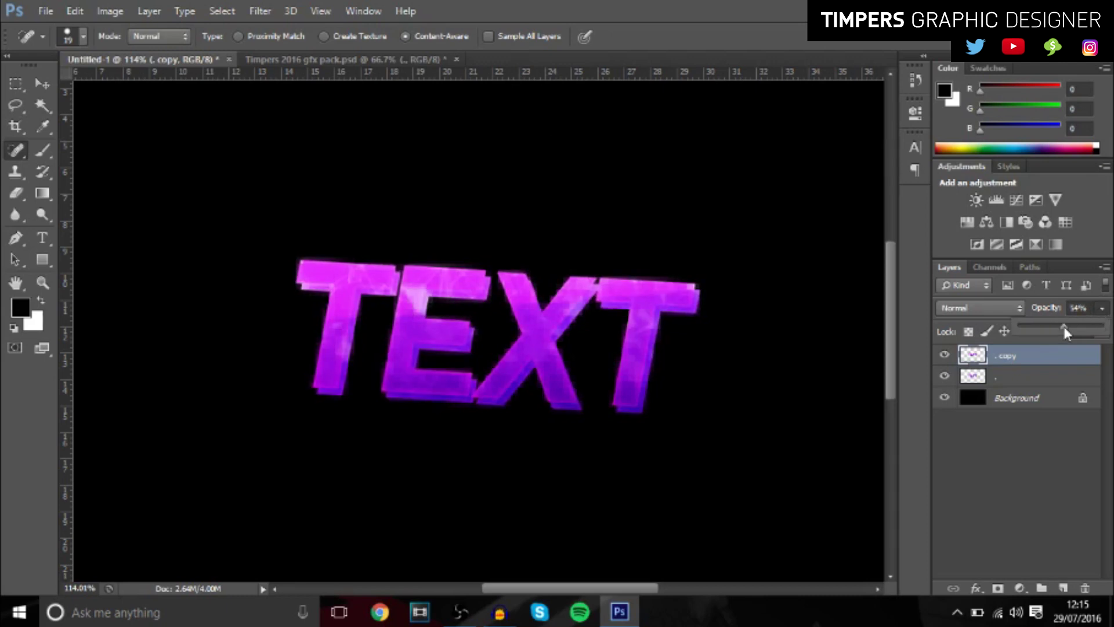
# - Erase part of the mosaic copy and duplicate it as 'copy 2'
pyautogui.press('e')
pyautogui.moveTo(358, 308)
pyautogui.mouseDown()
pyautogui.moveTo(366, 316)
pyautogui.moveTo(209, 317)
pyautogui.moveTo(279, 331)
pyautogui.mouseUp()
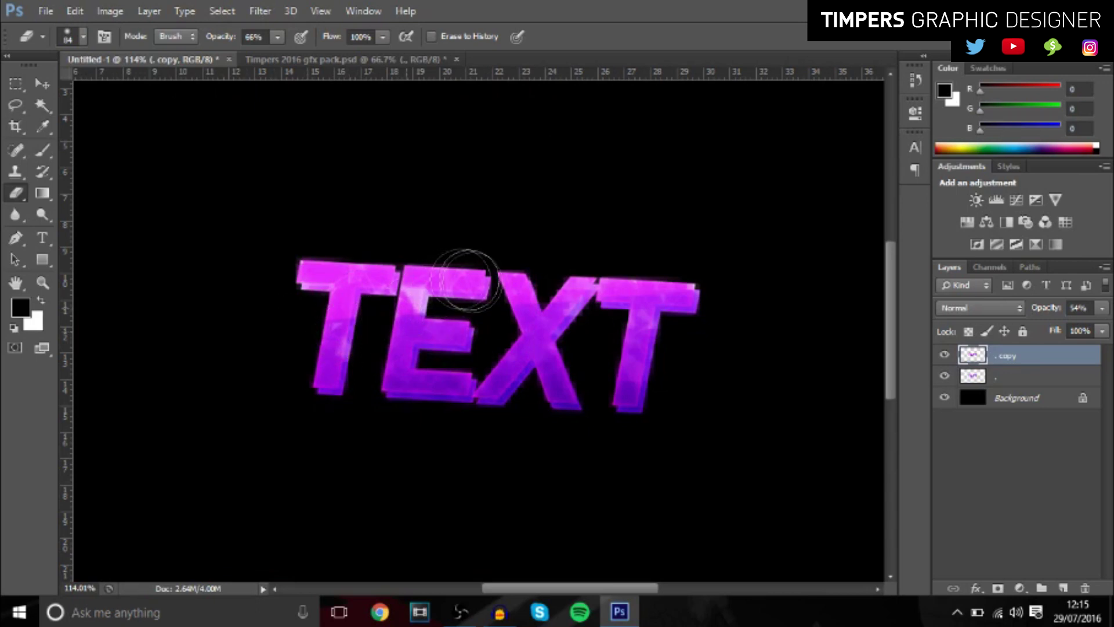
pyautogui.scroll(-3, 510, 368)
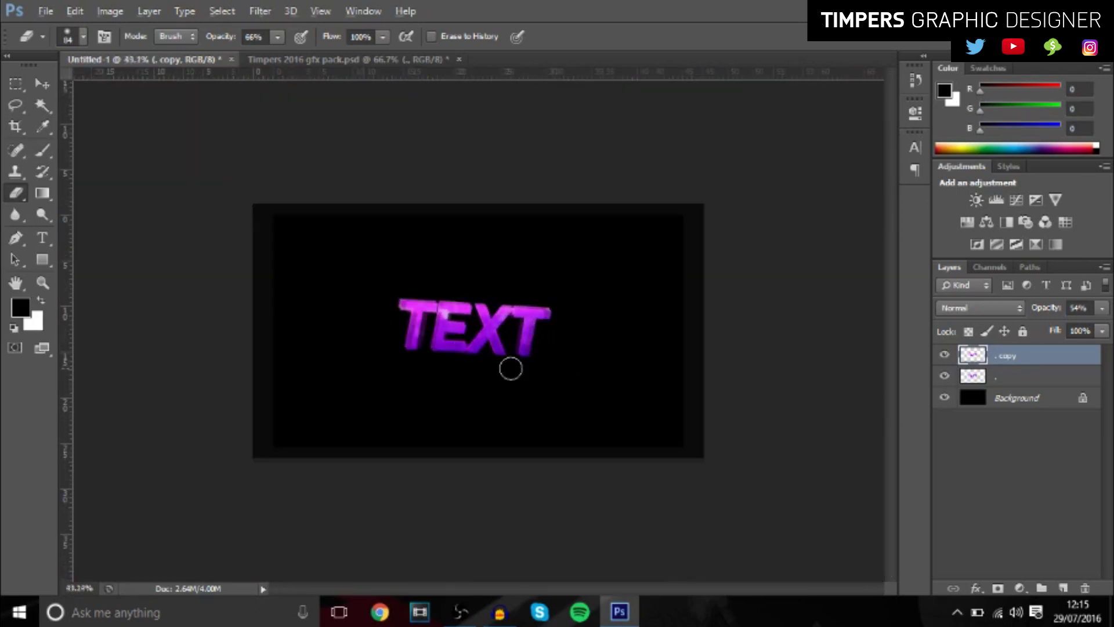
pyautogui.scroll(2, 461, 365)
pyautogui.scroll(3, 461, 364)
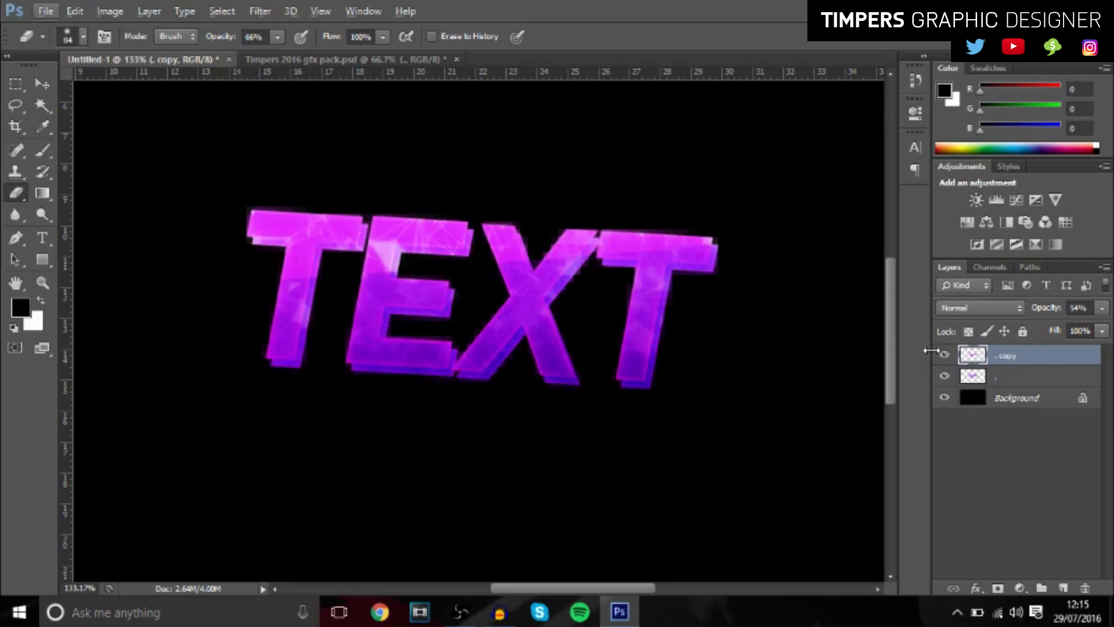
pyautogui.hotkey('ctrl', 'j')
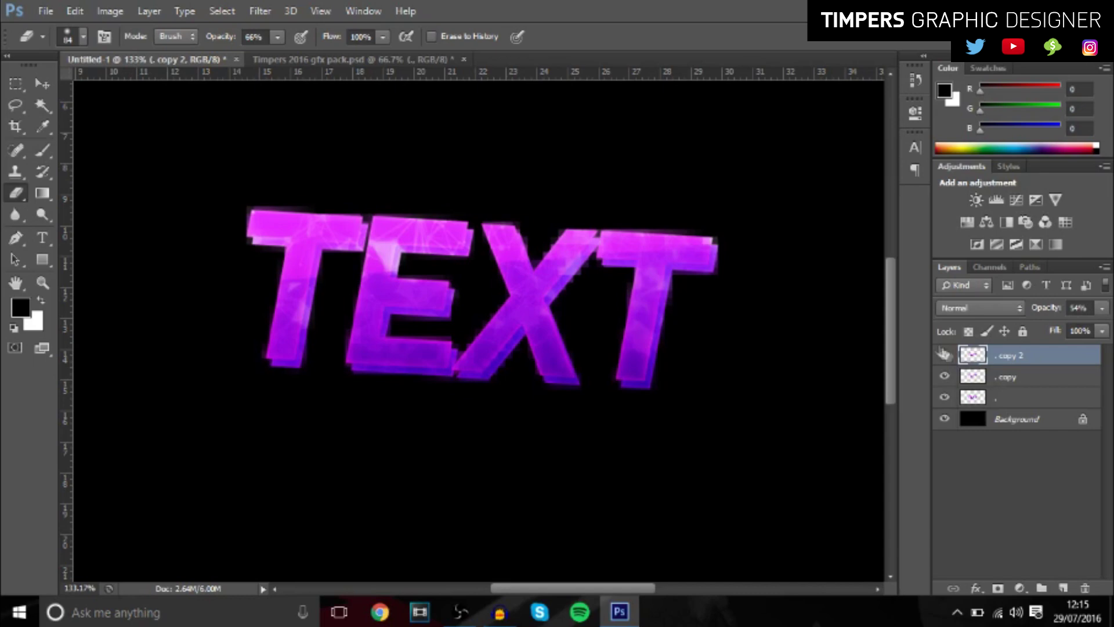
# - Apply Find Edges to the 'copy 2' layer and invert its tones
pyautogui.click(263, 12)
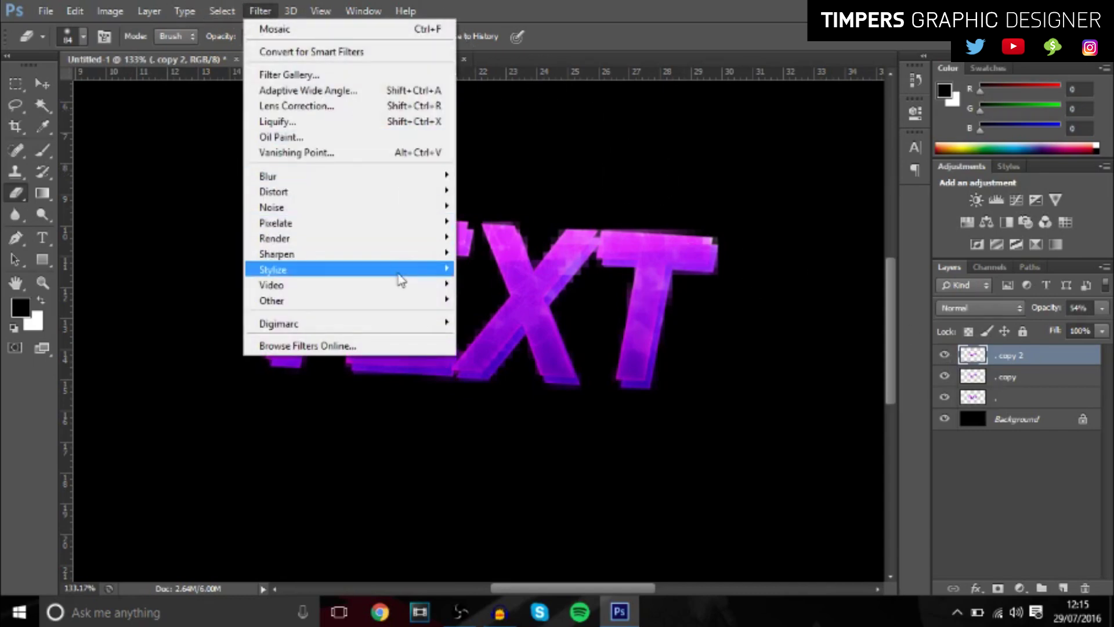
pyautogui.moveTo(405, 273)
pyautogui.click(530, 319)
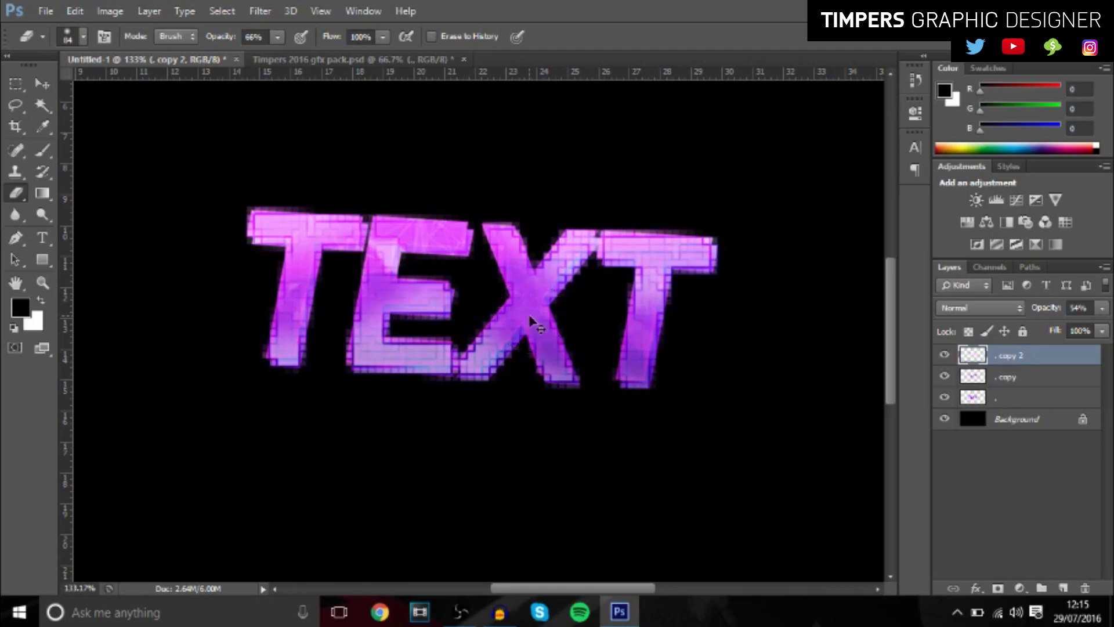
pyautogui.hotkey('ctrl', 'i')
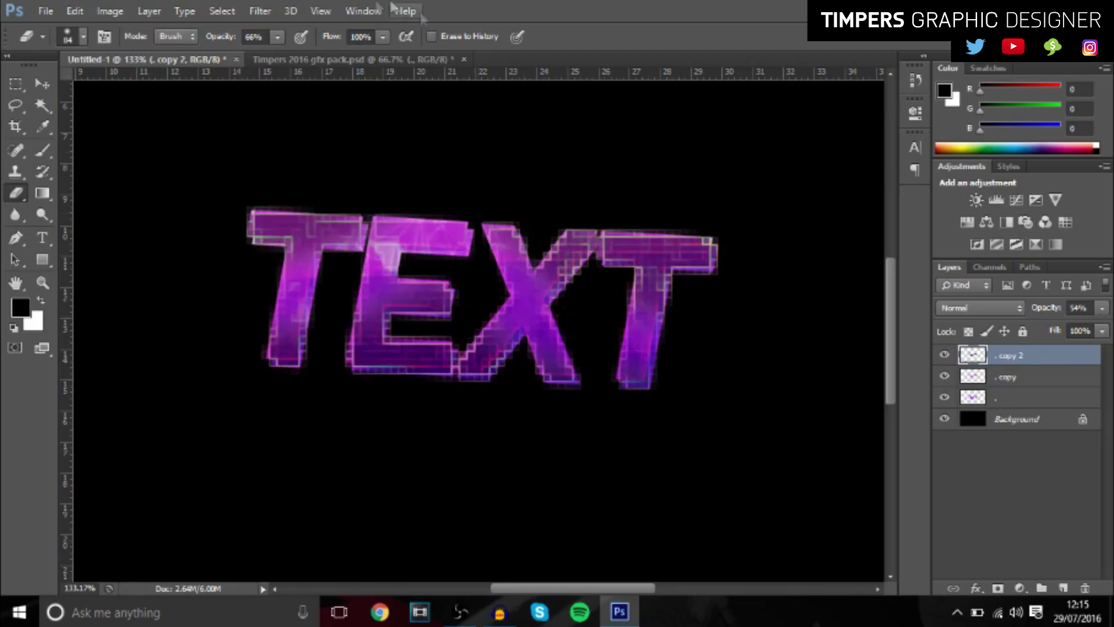
# - Apply Glowing Edges with width 1, brightness 10 and smoothness 3
pyautogui.click(262, 12)
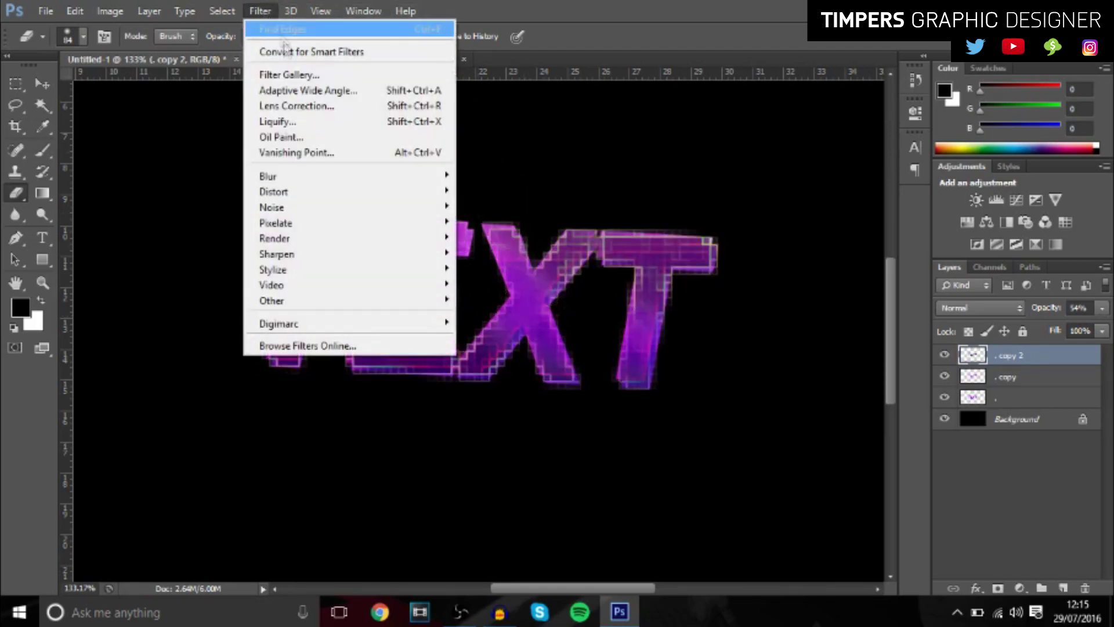
pyautogui.click(291, 75)
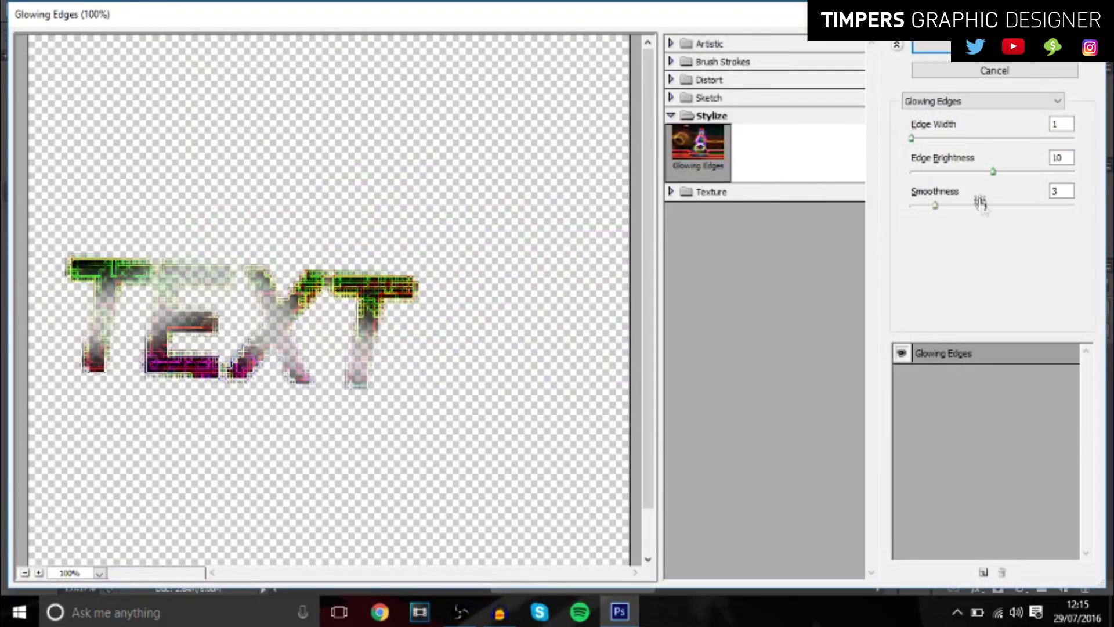
pyautogui.moveTo(944, 206); pyautogui.dragTo(938, 209)
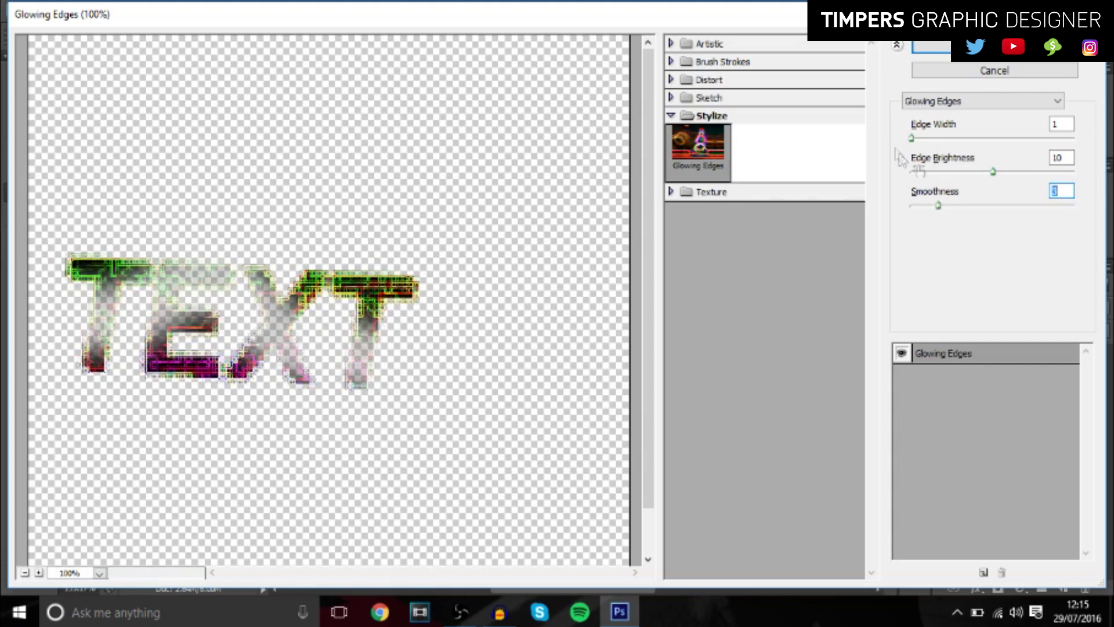
pyautogui.click(911, 139)
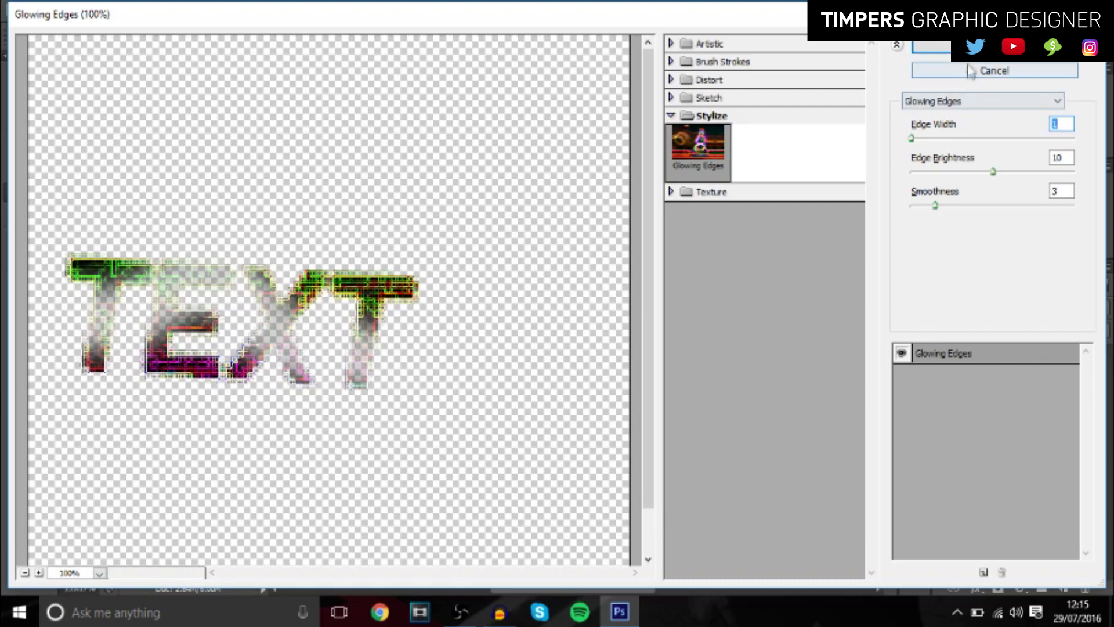
pyautogui.click(931, 47)
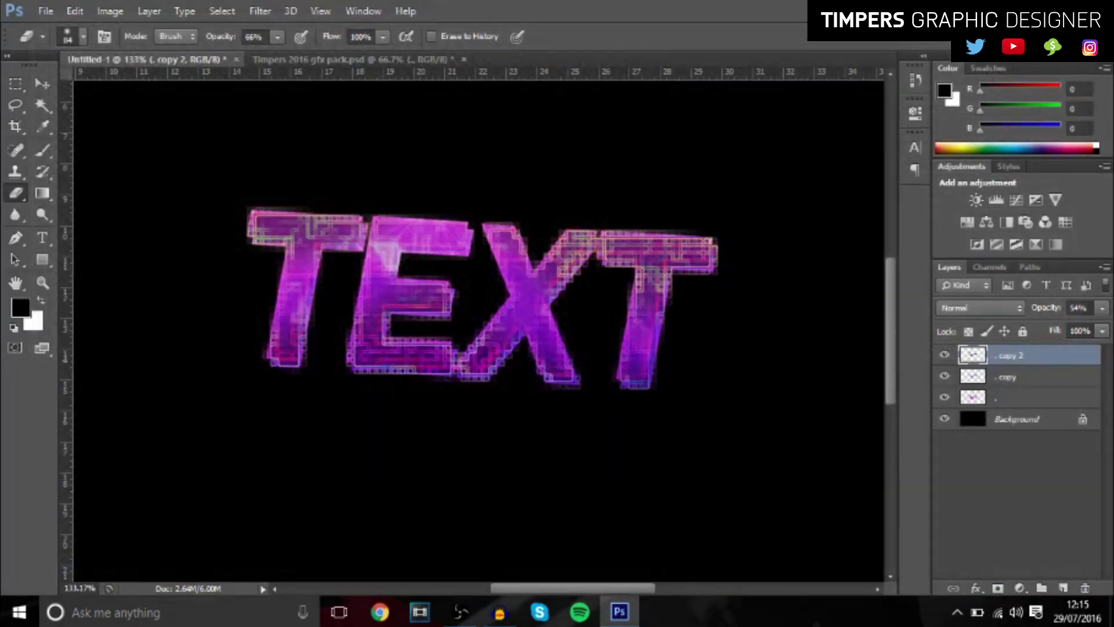
# - Desaturate the glowing-edge layer with Saturation -100
pyautogui.hotkey('ctrl', 'u')
pyautogui.hotkey('alt', 'a')
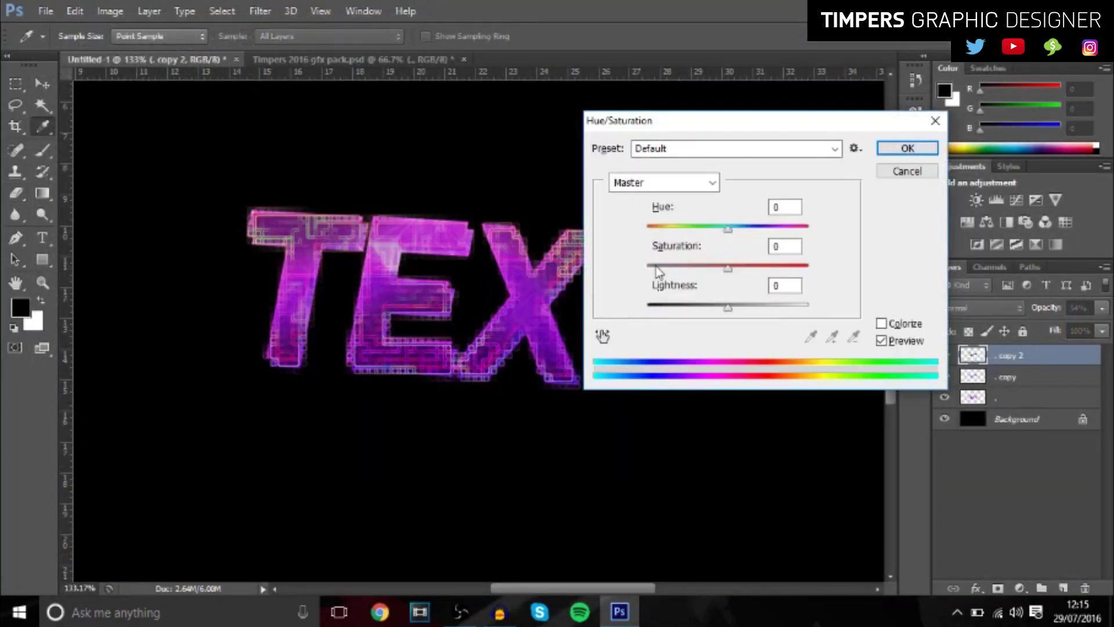
pyautogui.hotkey('shift', 'Down')
pyautogui.hotkey('shift', 'Down')
pyautogui.hotkey('shift', 'Down')
pyautogui.hotkey('shift', 'Down')
pyautogui.hotkey('shift', 'Down')
pyautogui.hotkey('shift', 'Down')
pyautogui.hotkey('shift', 'Down')
pyautogui.hotkey('shift', 'Down')
pyautogui.hotkey('shift', 'Down')
pyautogui.hotkey('shift', 'Down')
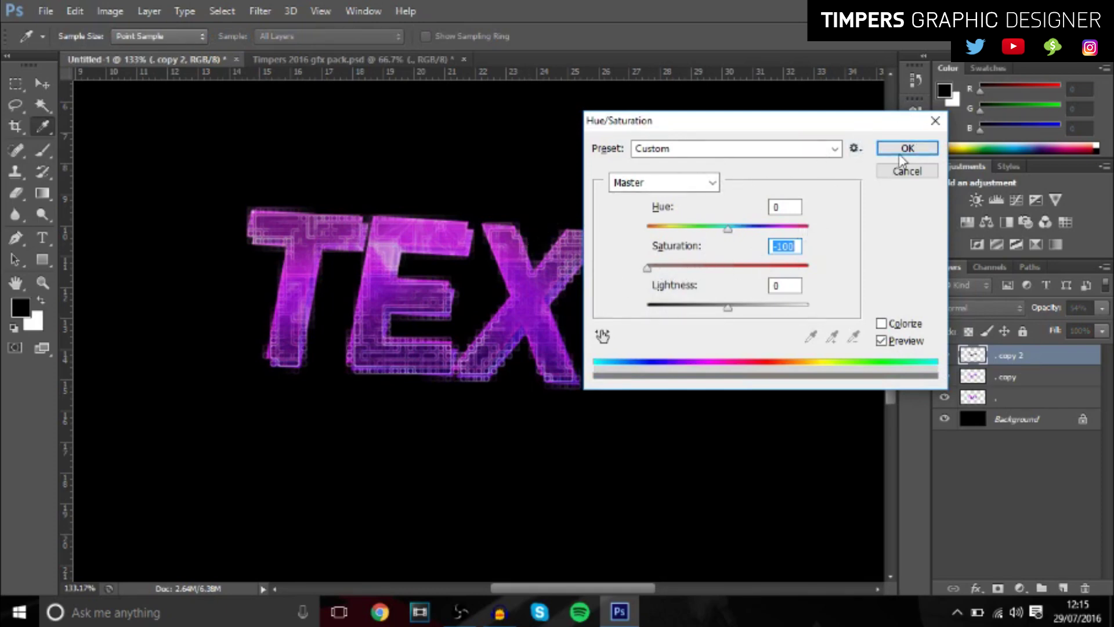
pyautogui.click(898, 151)
# - Blend the glowing-edge layer as Overlay and compare it on and off
pyautogui.press('e')
pyautogui.click(992, 308)
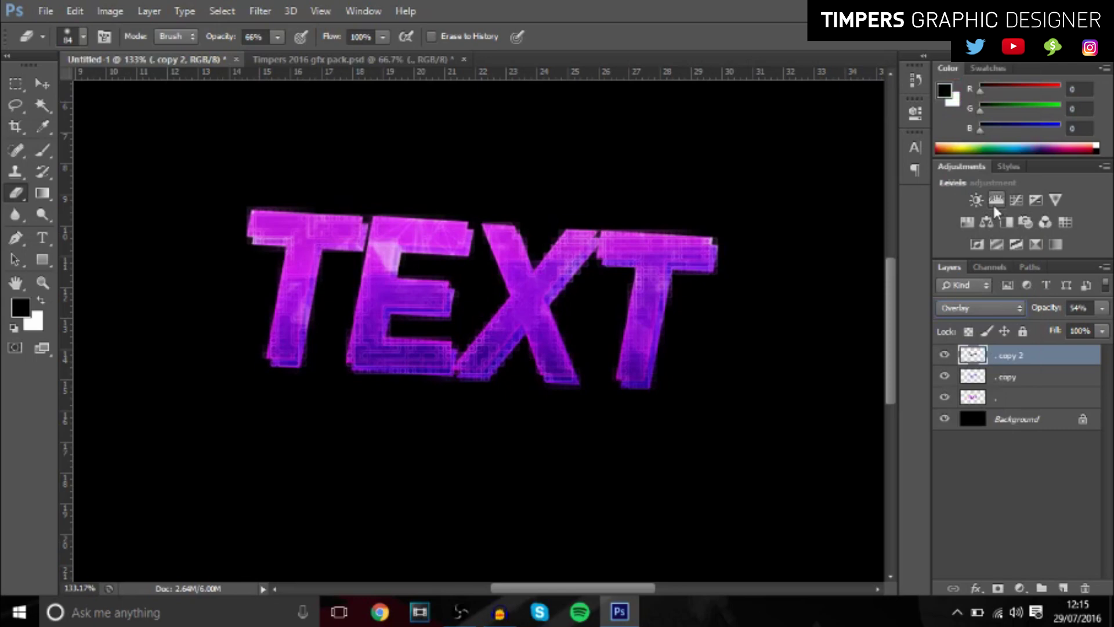
pyautogui.click(946, 356)
pyautogui.click(946, 357)
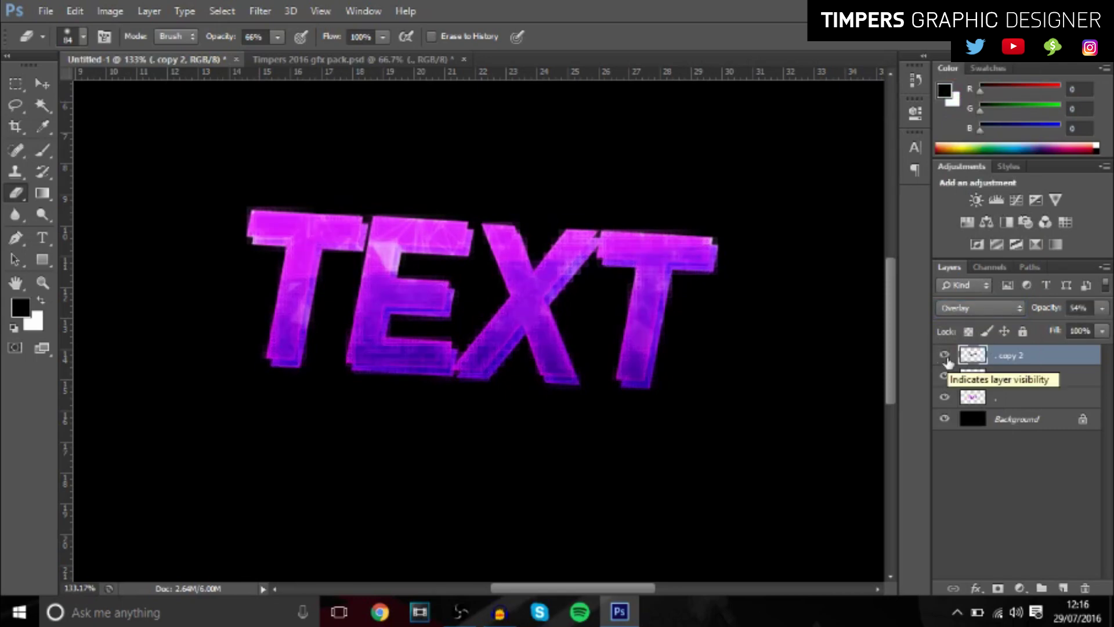
# - Merge the three text layers, put them in Group 1, and move it 1.31 cm right
pyautogui.keyDown('shift'); pyautogui.click(1043, 399); pyautogui.keyUp('shift')
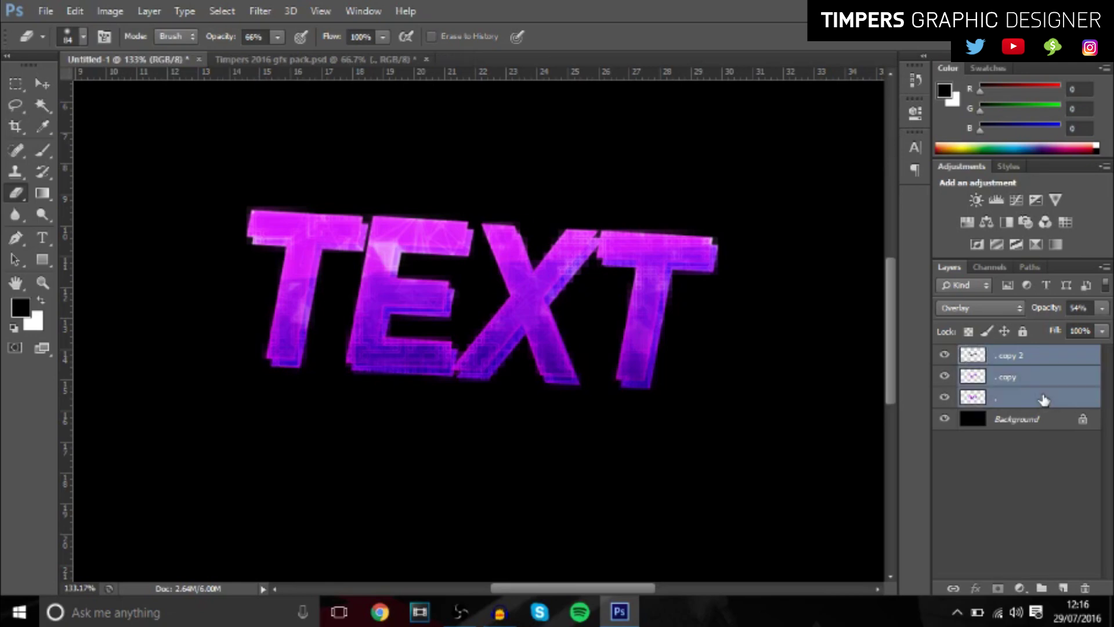
pyautogui.hotkey('ctrl', 'e')
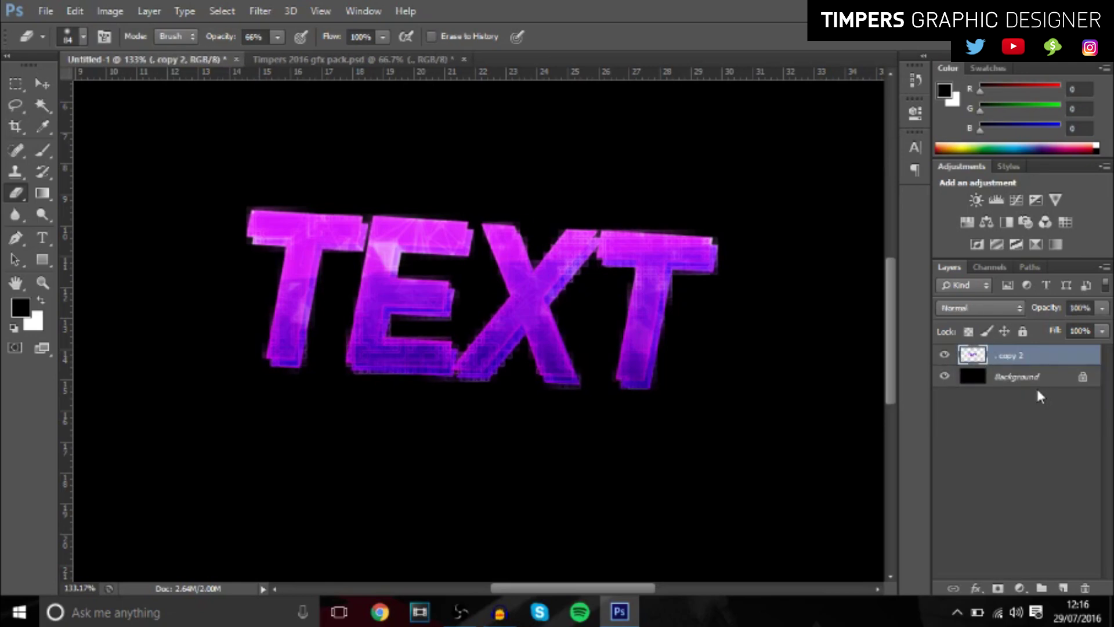
pyautogui.hotkey('ctrl', 'g')
pyautogui.press('v')
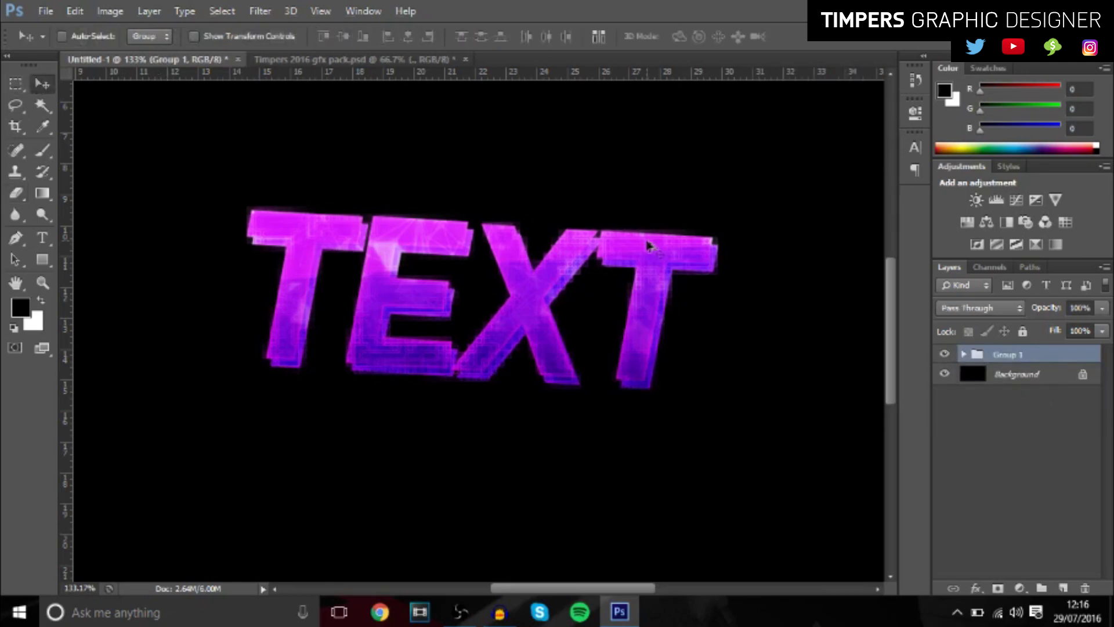
pyautogui.scroll(-3, 649, 246)
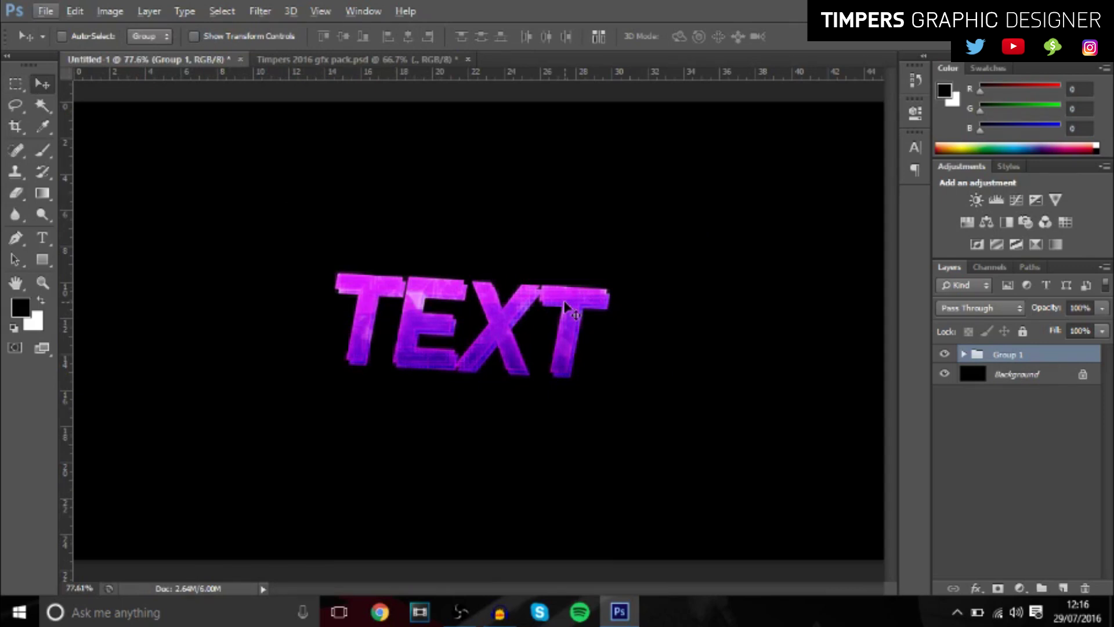
pyautogui.moveTo(564, 301); pyautogui.dragTo(582, 308)
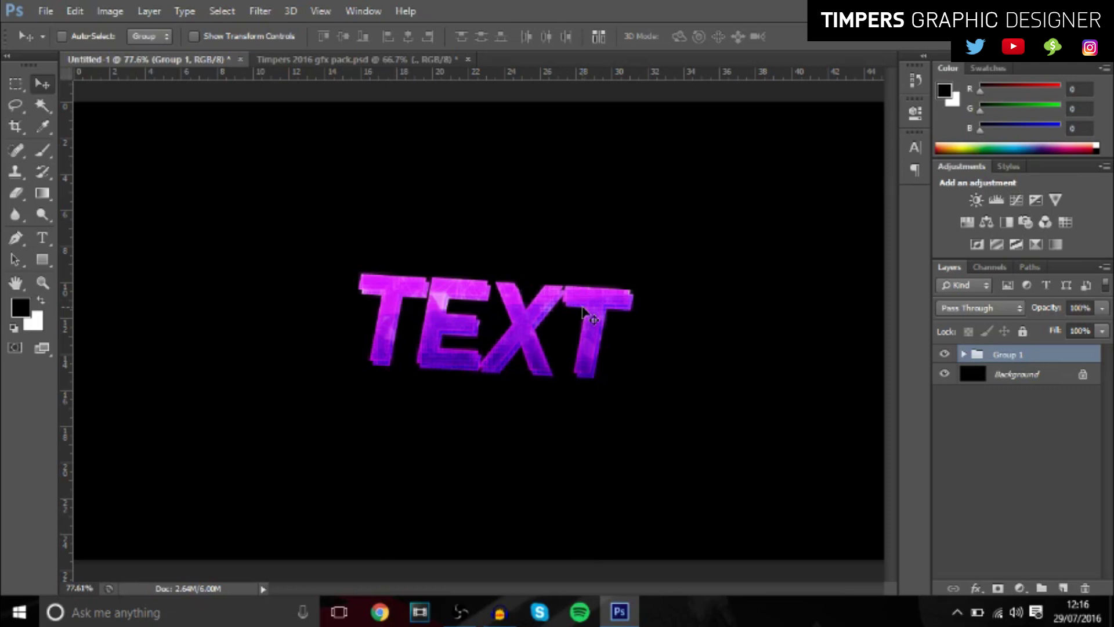